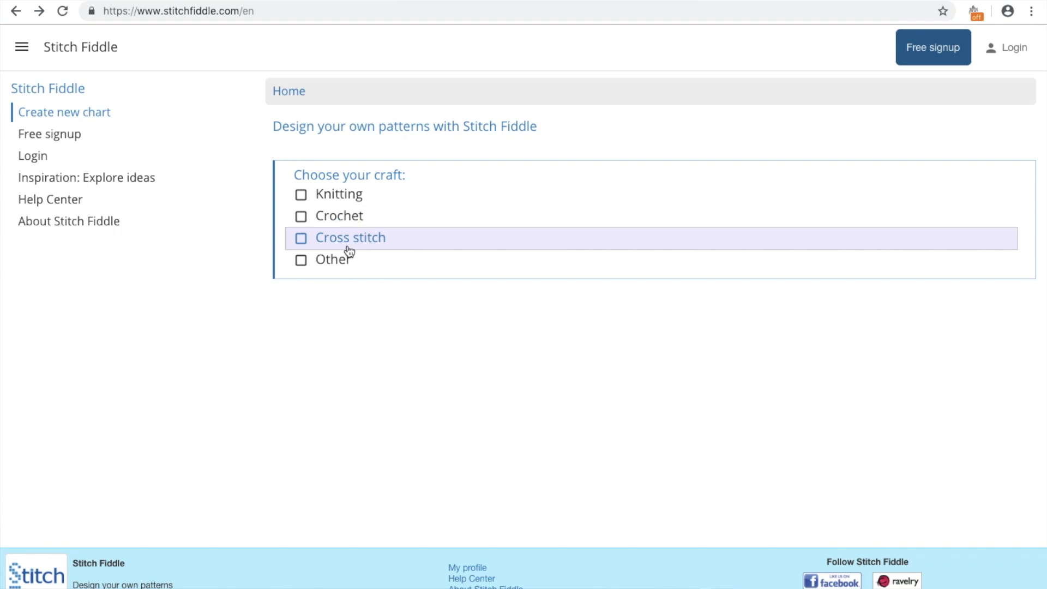
# Choose Knitting as the craft and Cables as the project type, then show the working-method options.
pyautogui.click(350, 197)
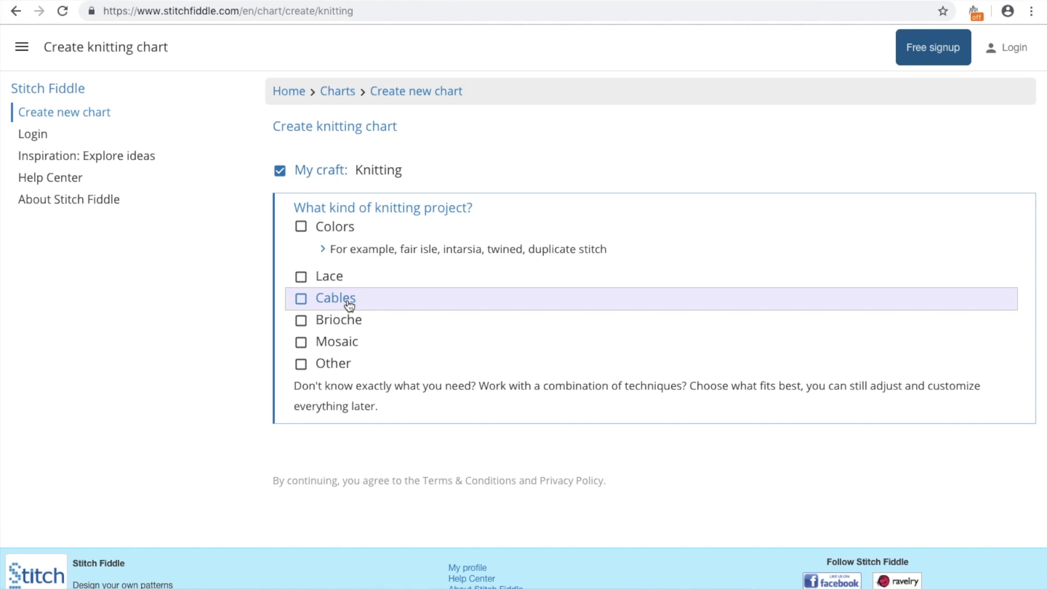
pyautogui.click(349, 300)
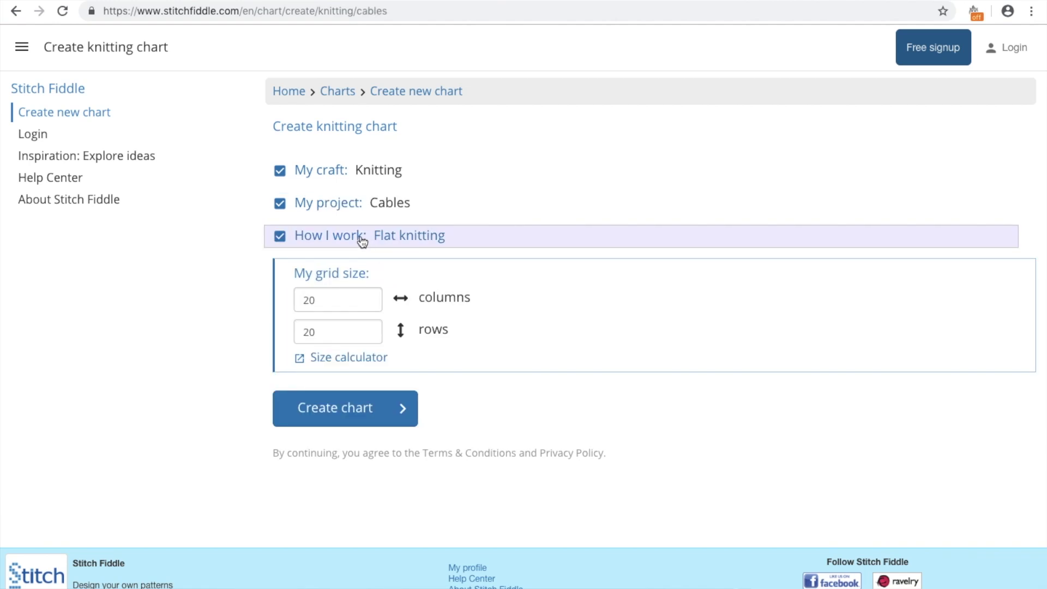
pyautogui.click(337, 244)
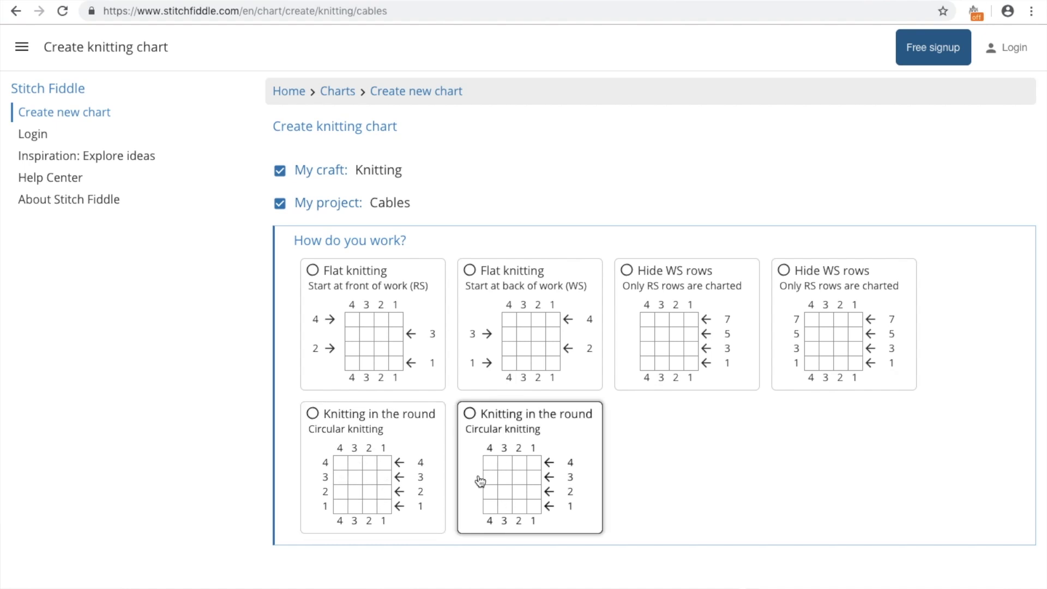
# Create a 20 by 20 chart for flat knitting starting on the right side.
pyautogui.click(362, 280)
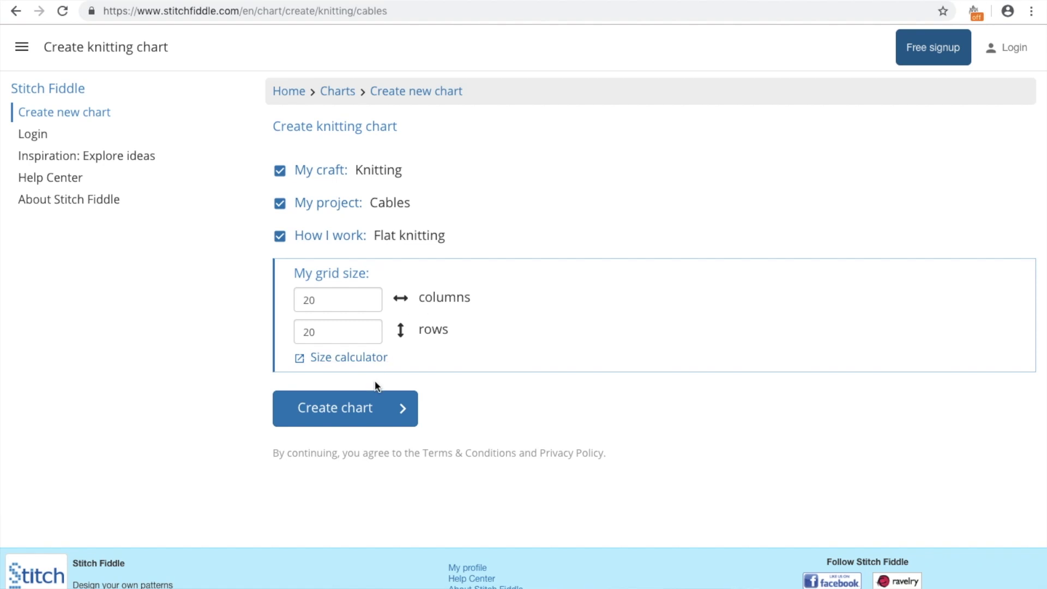
pyautogui.click(357, 408)
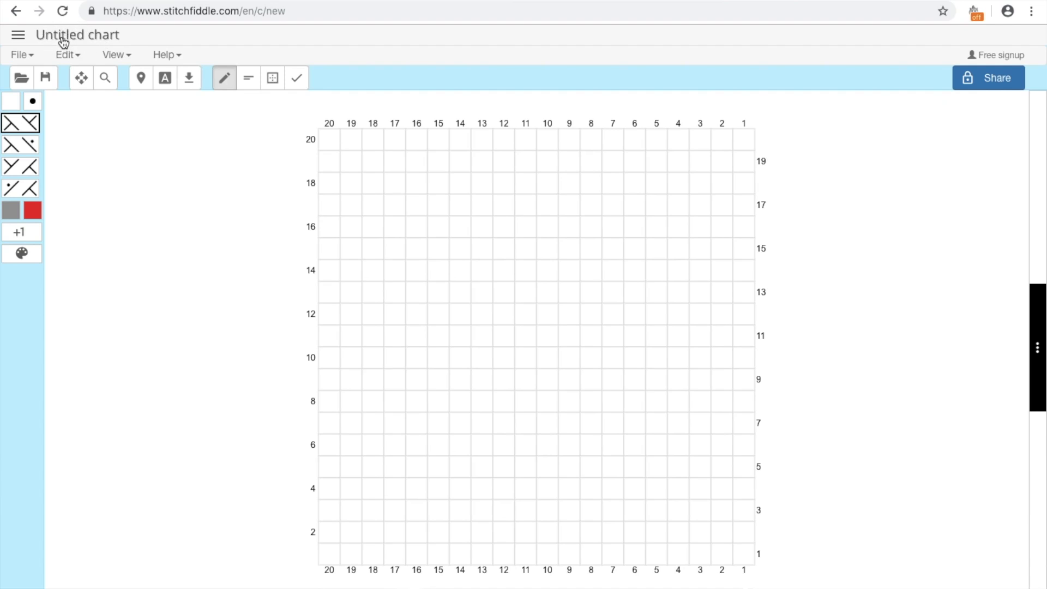
# Title the chart 'Sweater chronicles test chart', review its Direction, Numbers and More settings, and apply.
pyautogui.click(63, 41)
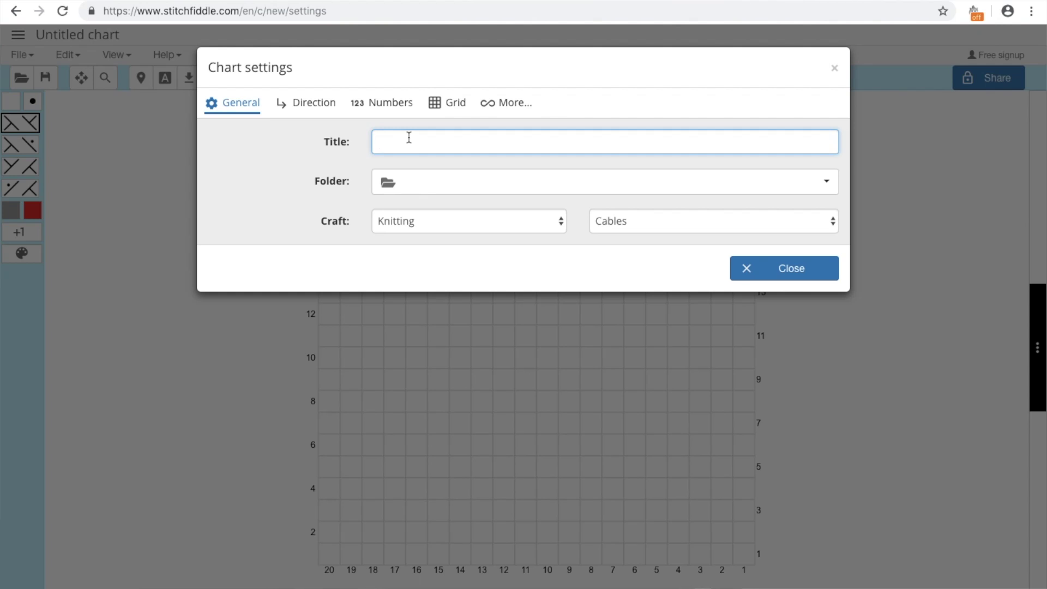
pyautogui.write('Swea')
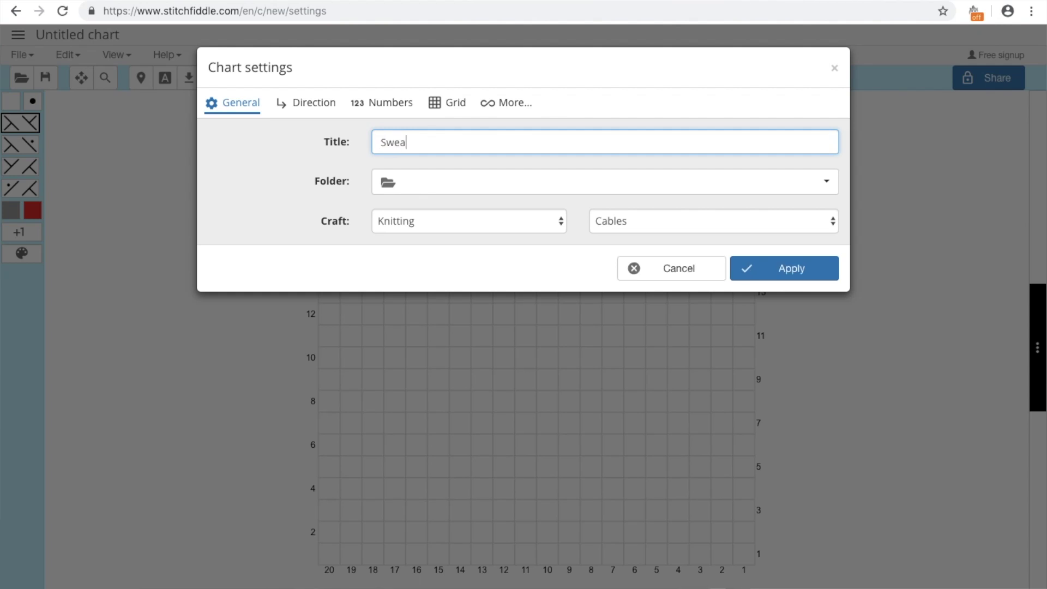
pyautogui.write('ter chronicles test chart')
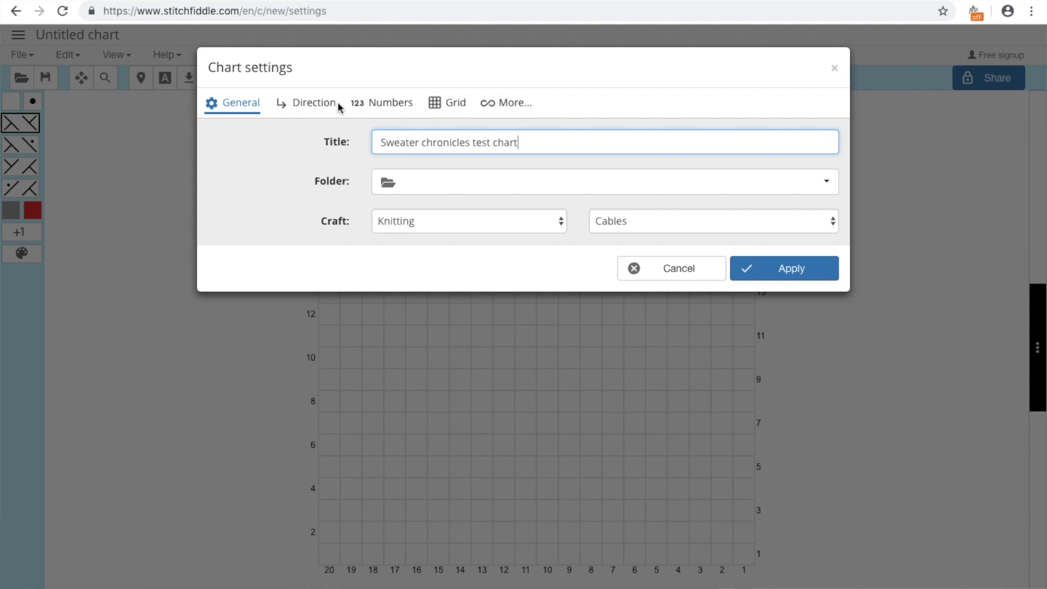
pyautogui.click(320, 105)
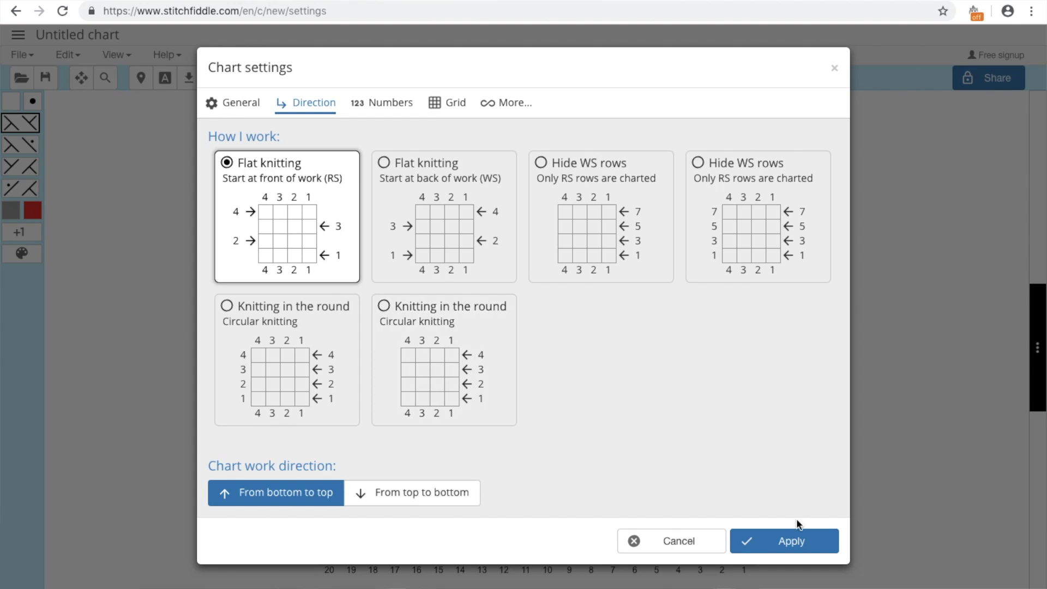
pyautogui.click(381, 105)
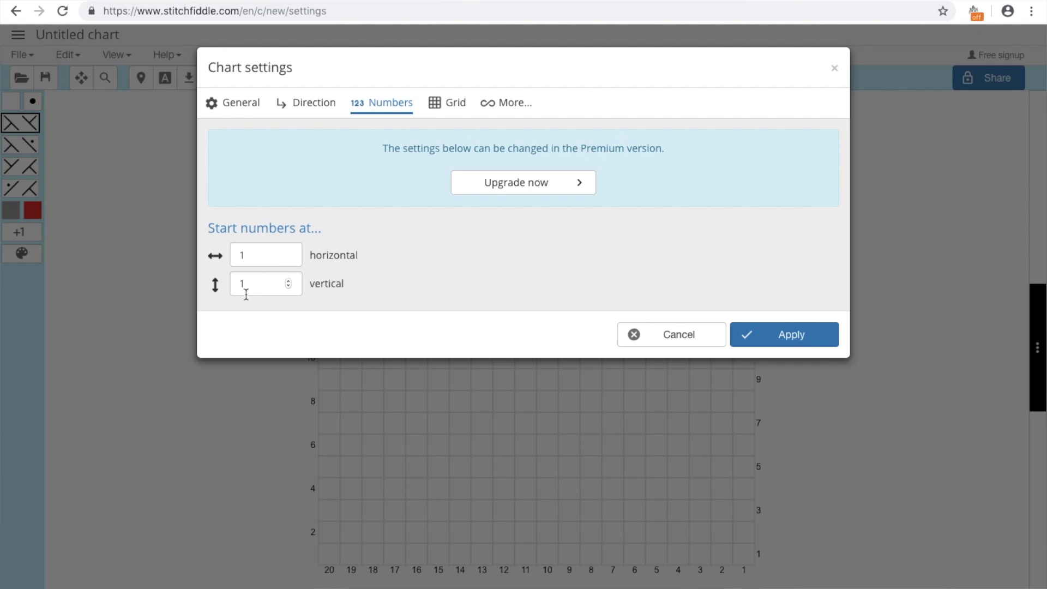
pyautogui.click(506, 102)
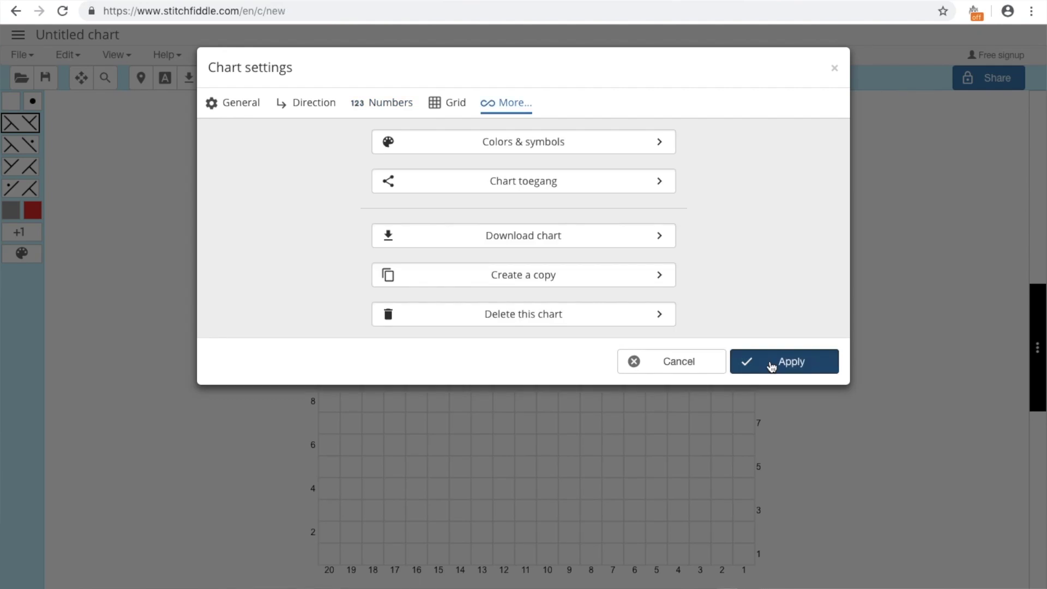
pyautogui.click(771, 367)
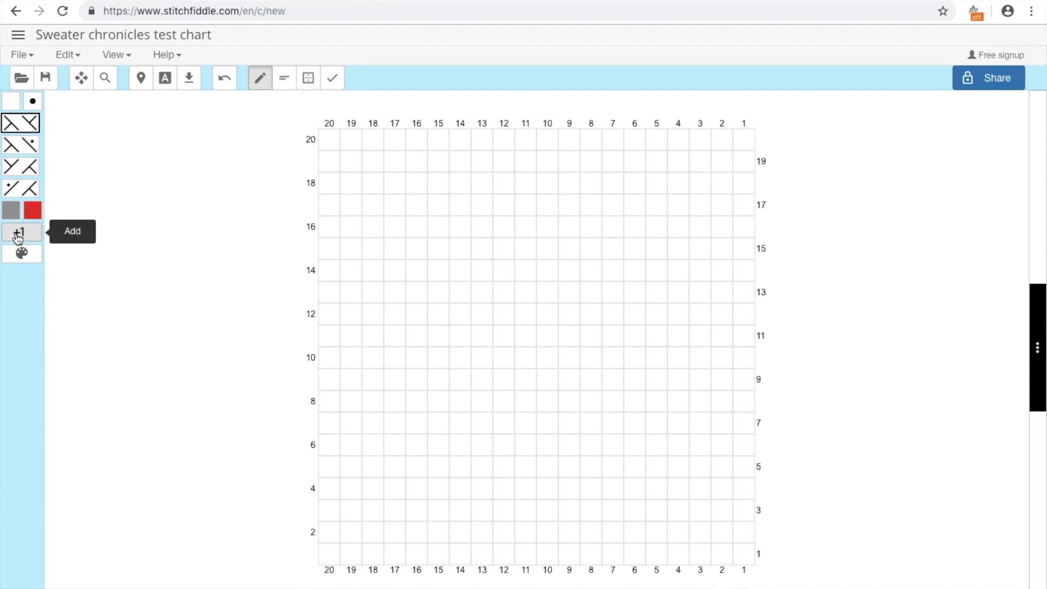
pyautogui.click(18, 235)
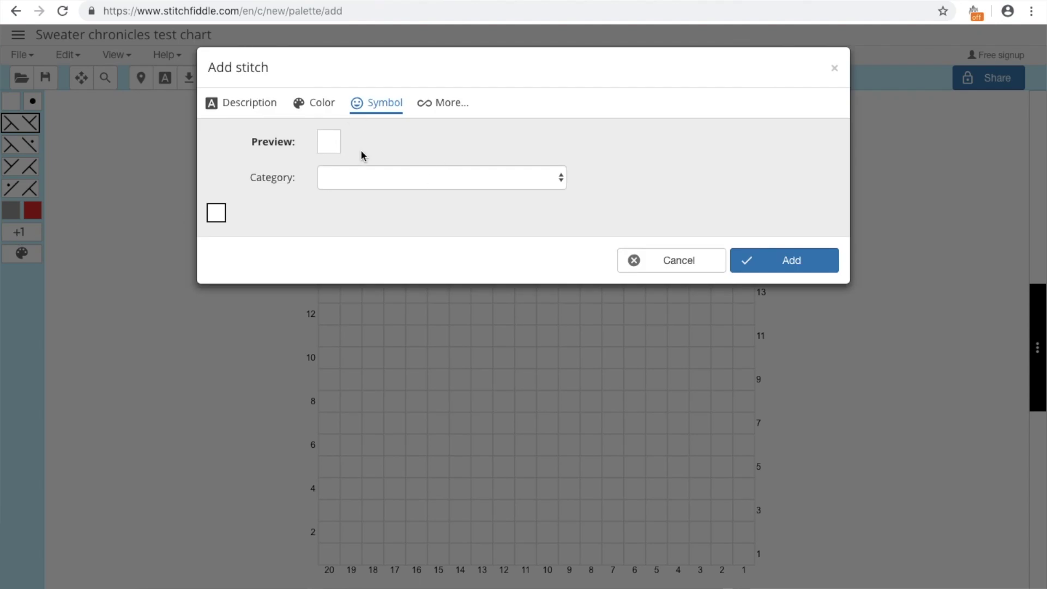
# Browse the Basic, Knit/Purl/Yarn over increase and Knit/Purl decrease symbol categories.
pyautogui.click(406, 180)
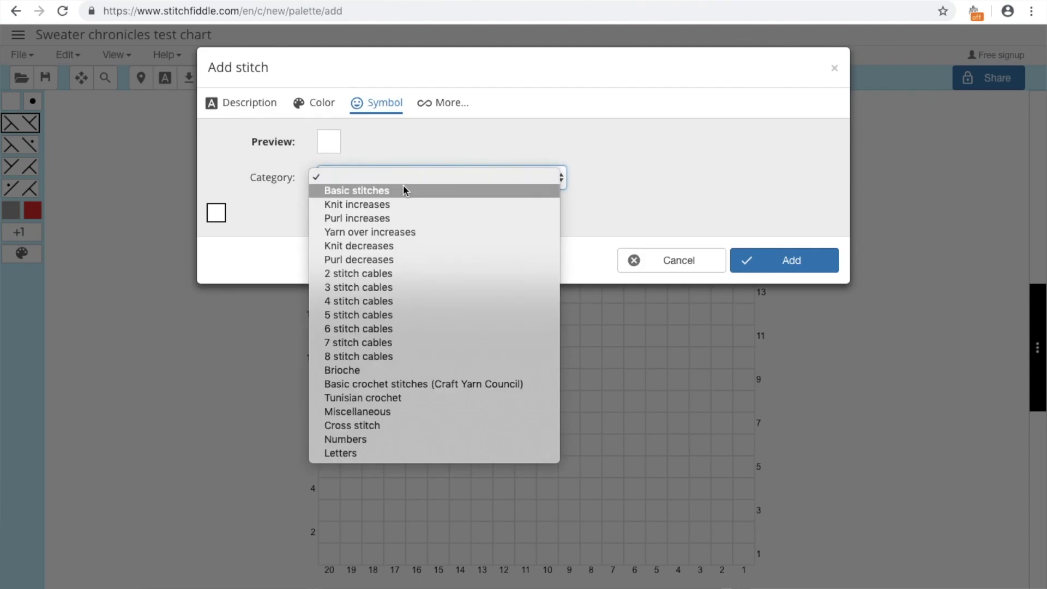
pyautogui.click(403, 190)
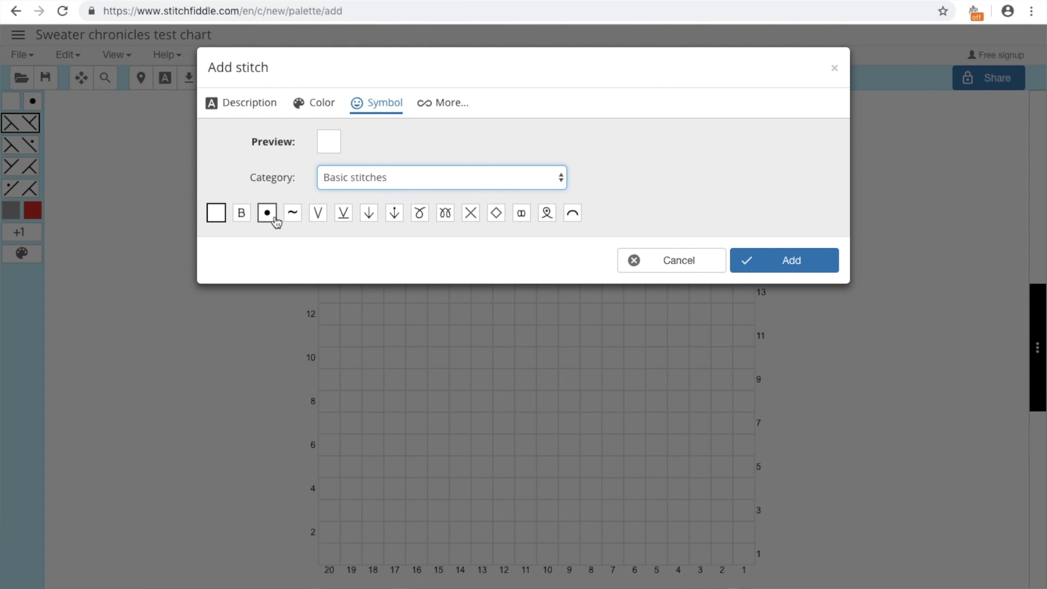
pyautogui.click(545, 180)
pyautogui.click(525, 193)
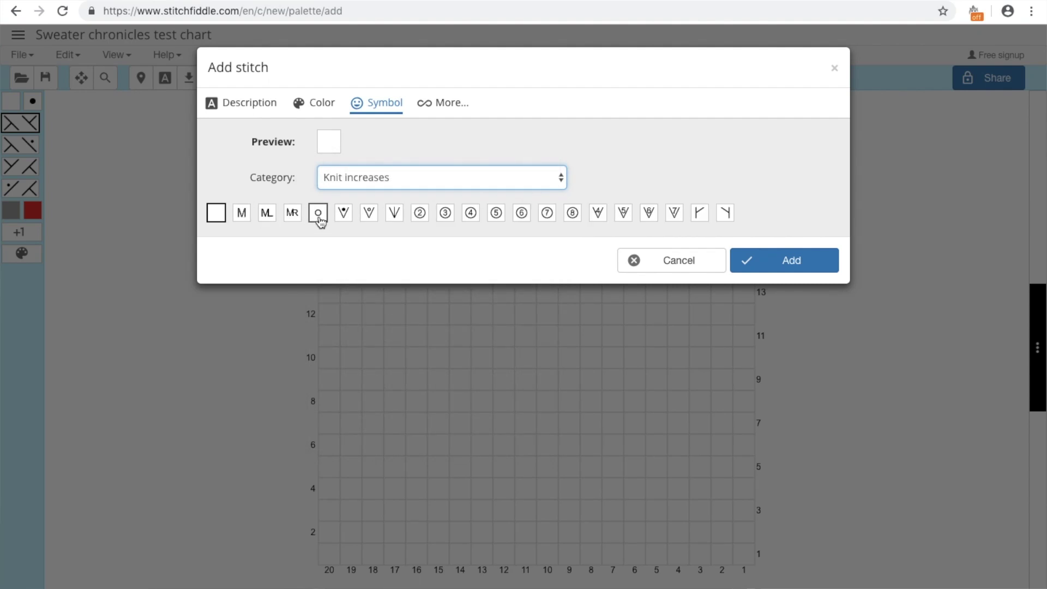
pyautogui.click(458, 183)
pyautogui.click(441, 191)
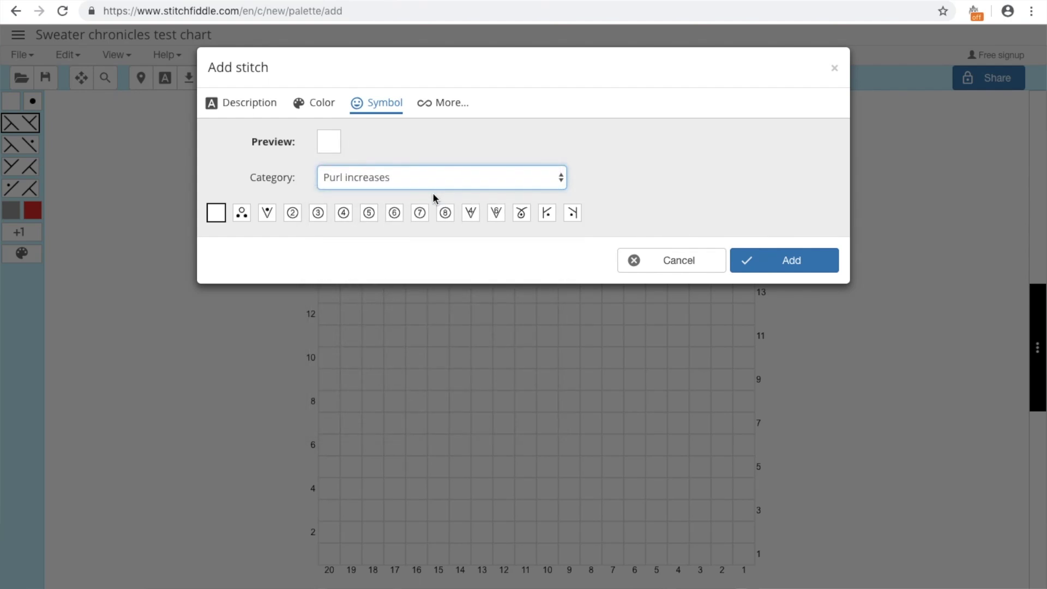
pyautogui.click(423, 181)
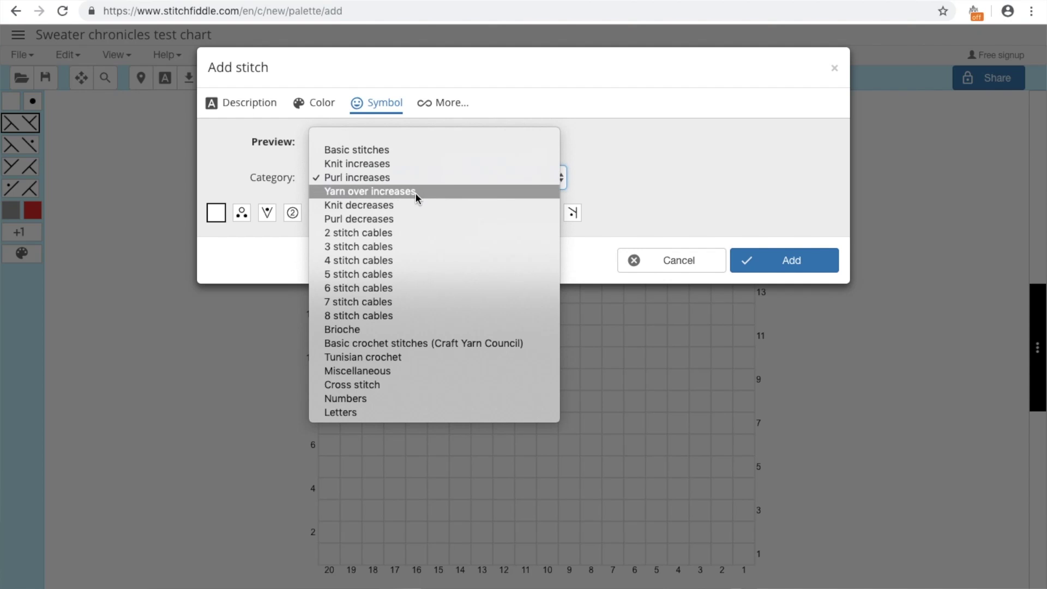
pyautogui.click(415, 191)
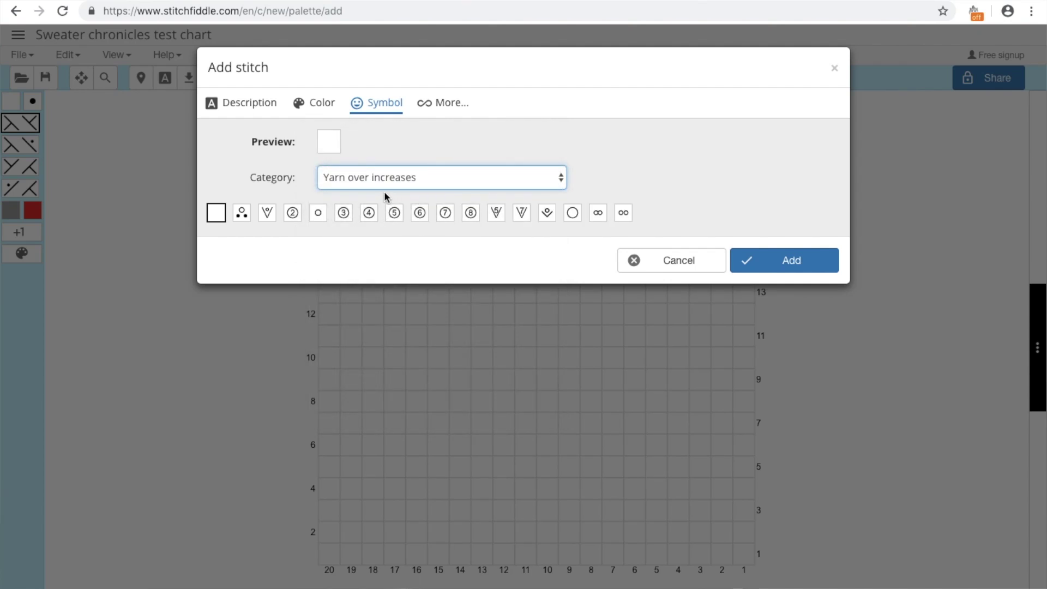
pyautogui.click(408, 173)
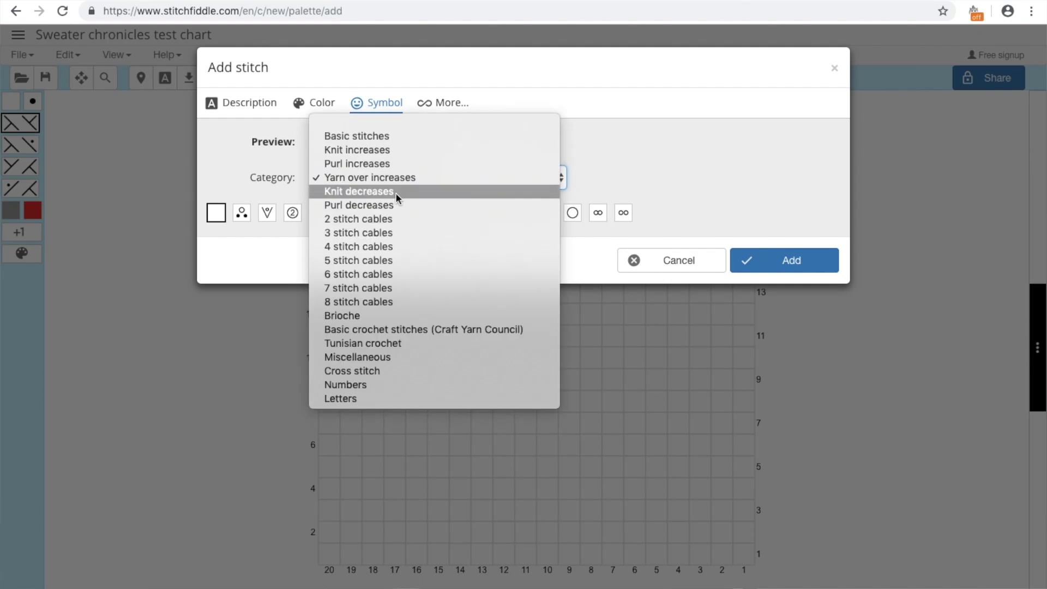
pyautogui.click(395, 192)
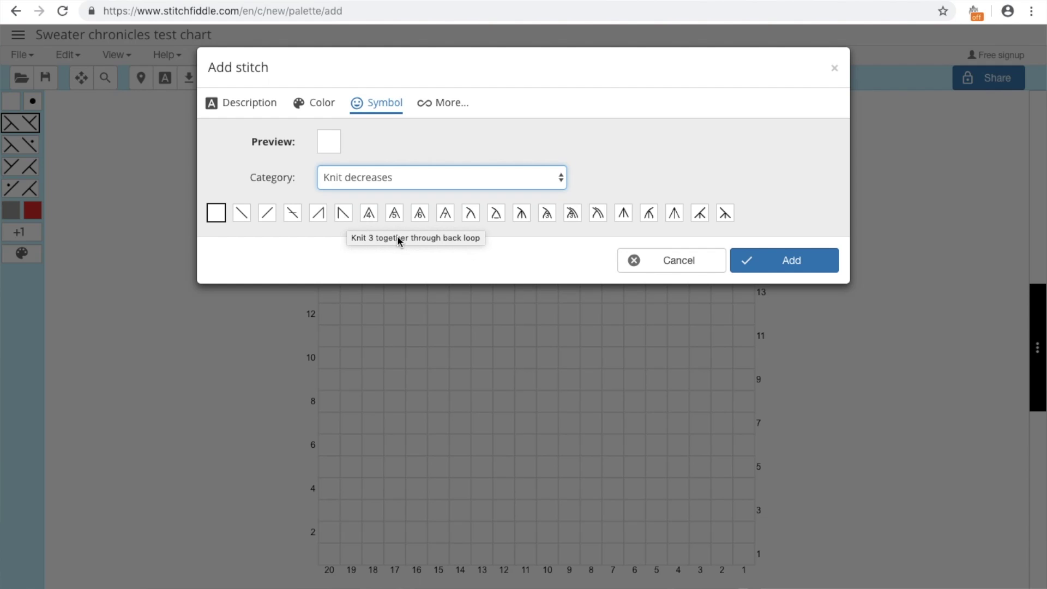
pyautogui.click(502, 178)
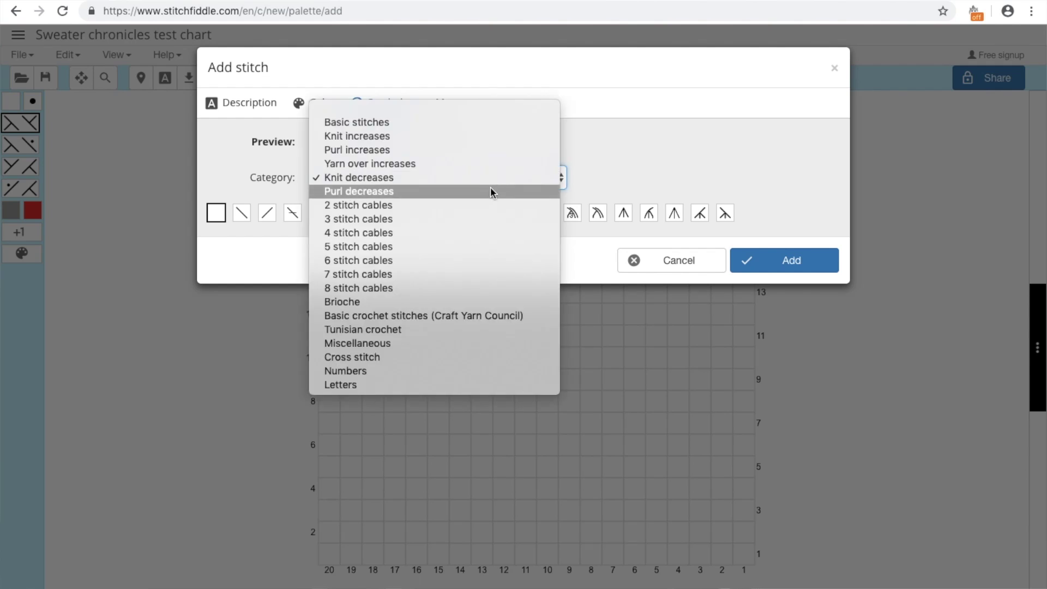
pyautogui.click(490, 188)
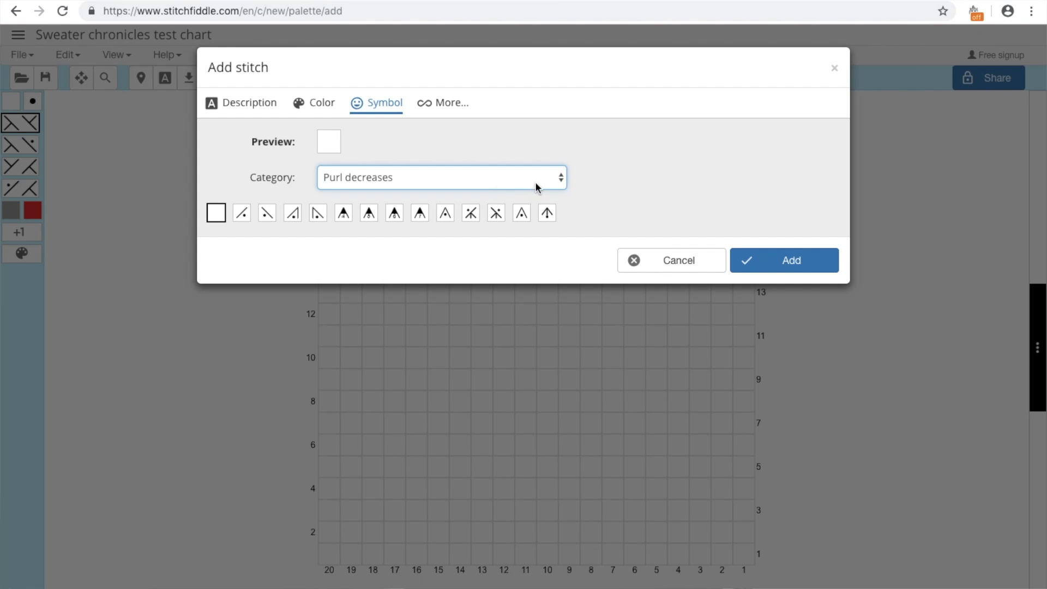
# Browse the 2, 3 and 4 stitch cable symbol categories.
pyautogui.click(538, 186)
pyautogui.click(512, 190)
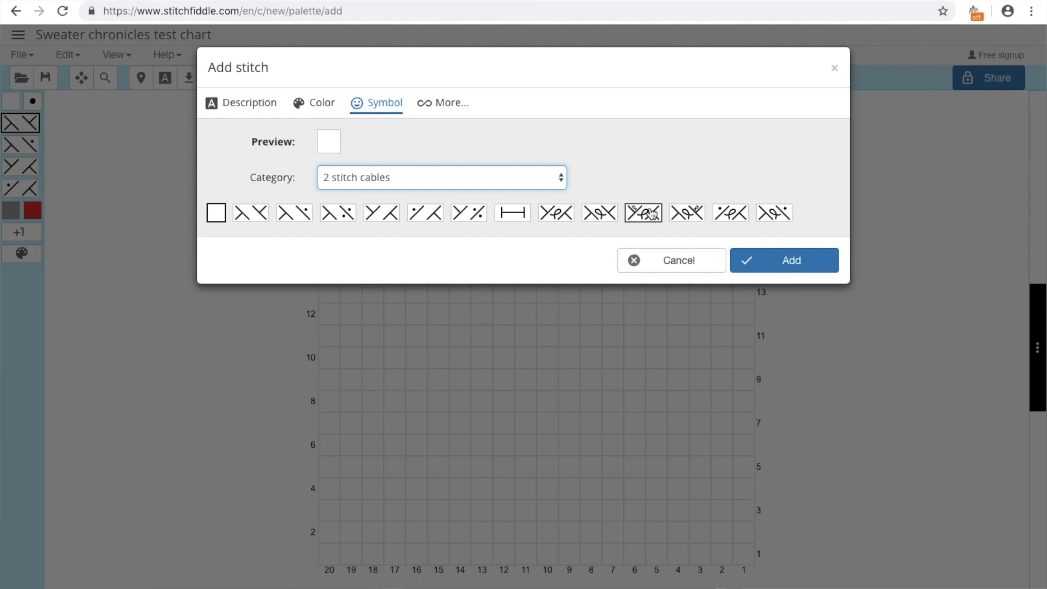
pyautogui.click(528, 178)
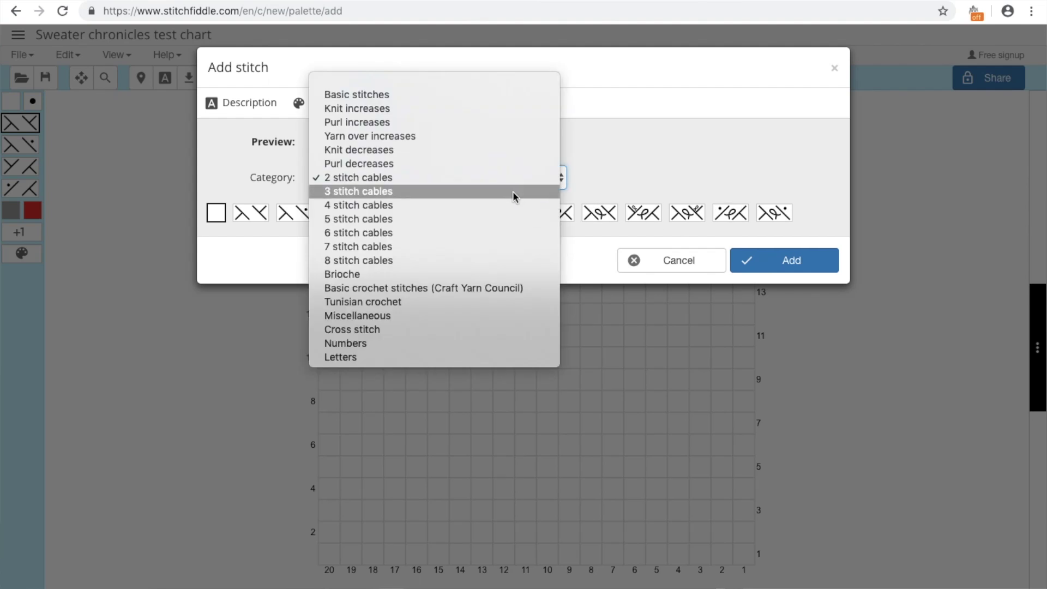
pyautogui.click(512, 191)
pyautogui.click(532, 175)
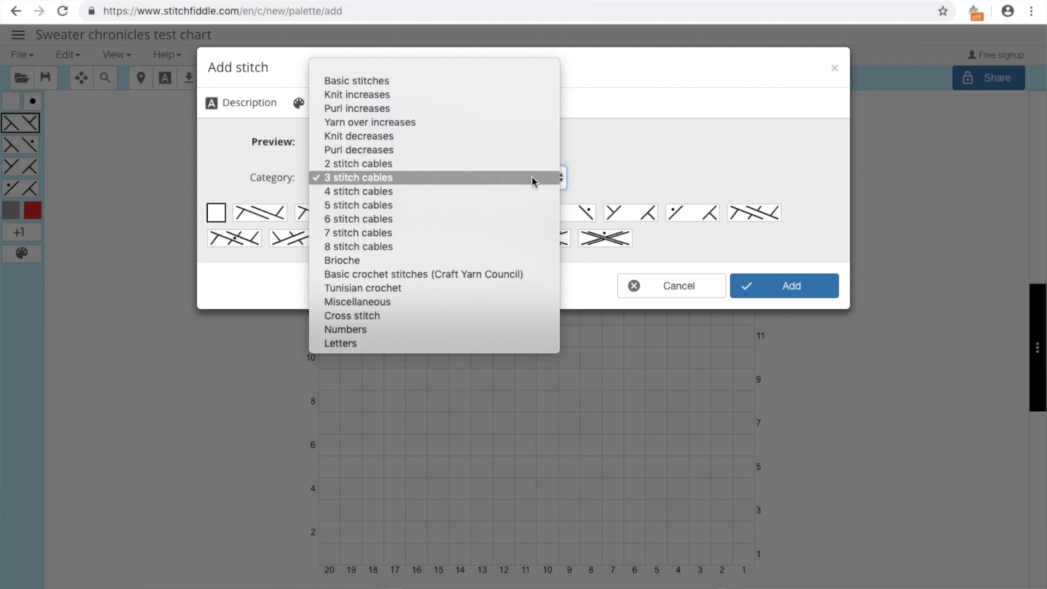
pyautogui.click(513, 191)
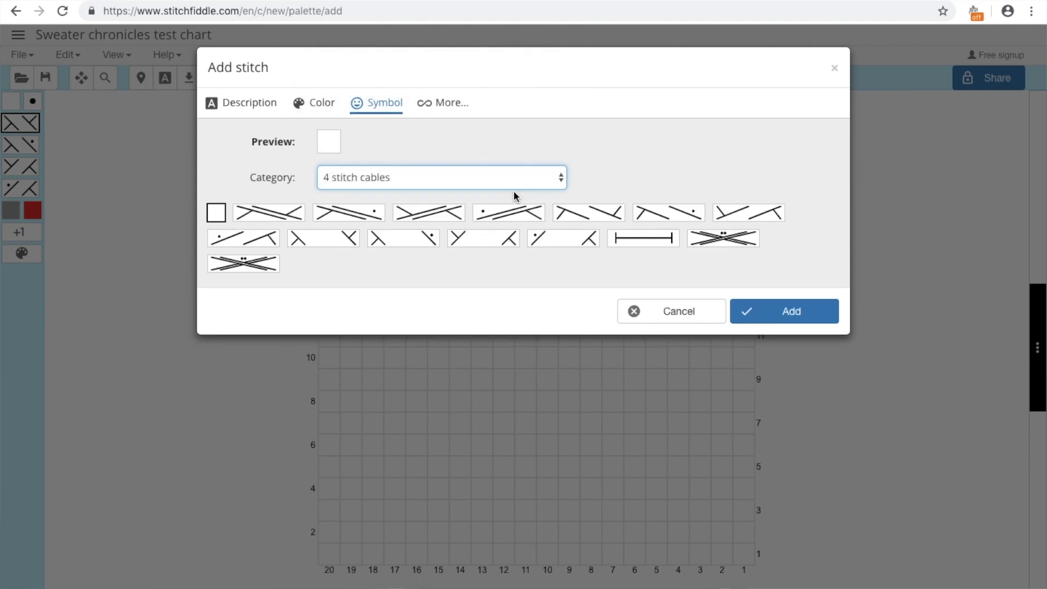
pyautogui.click(515, 182)
# Browse the 7 and 8 stitch cables, Brioche and Miscellaneous symbol categories.
pyautogui.click(480, 217)
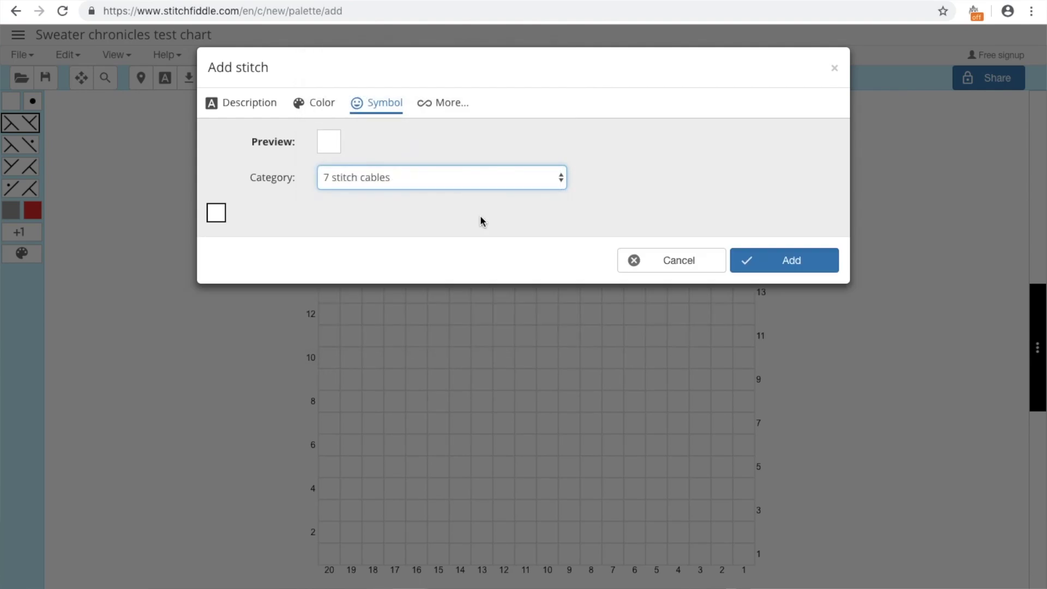
pyautogui.click(502, 176)
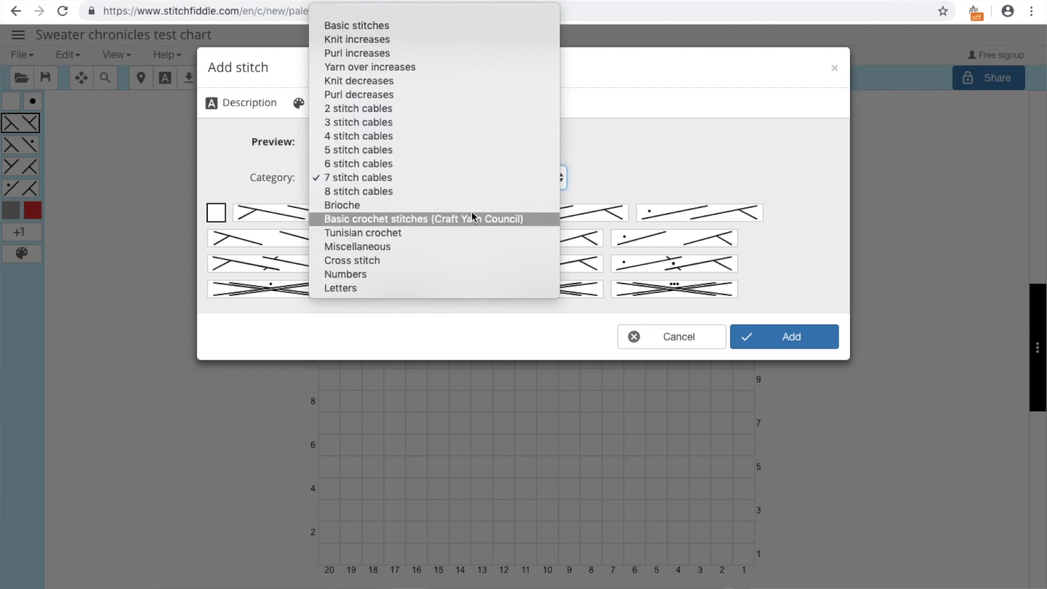
pyautogui.click(467, 191)
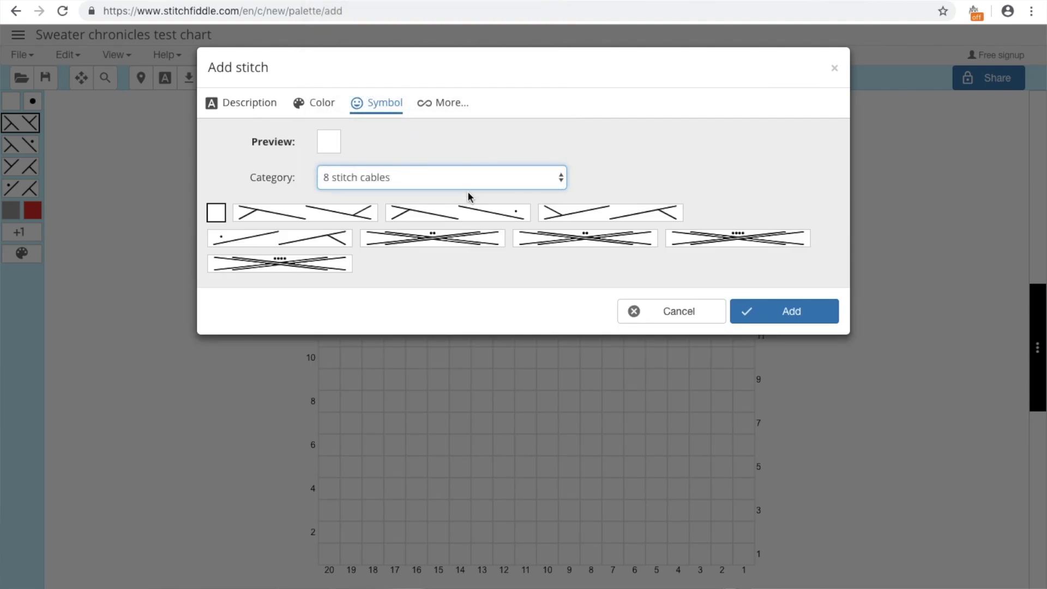
pyautogui.click(465, 179)
pyautogui.click(447, 195)
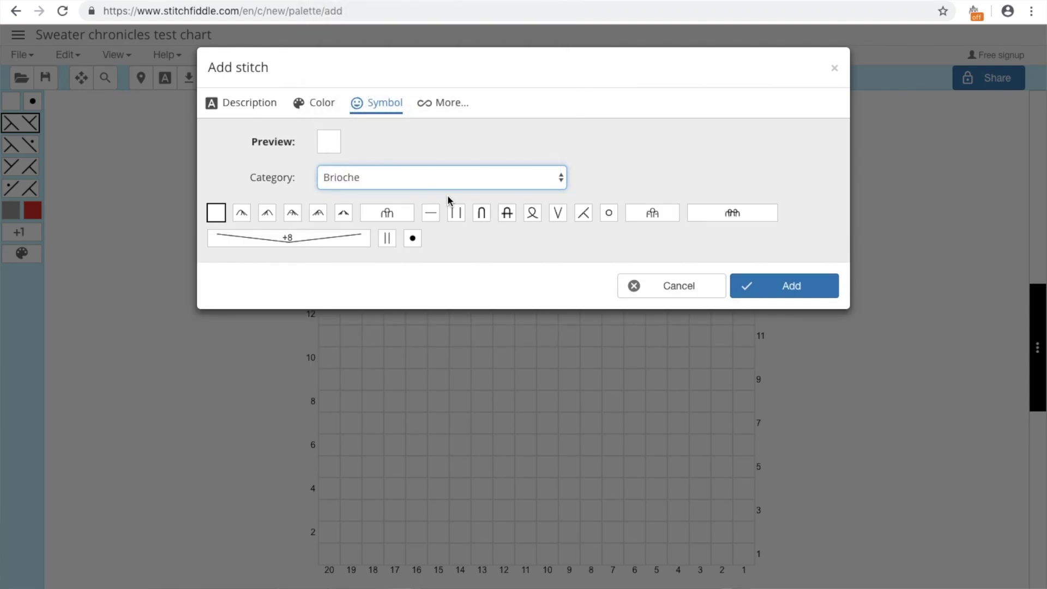
pyautogui.click(513, 173)
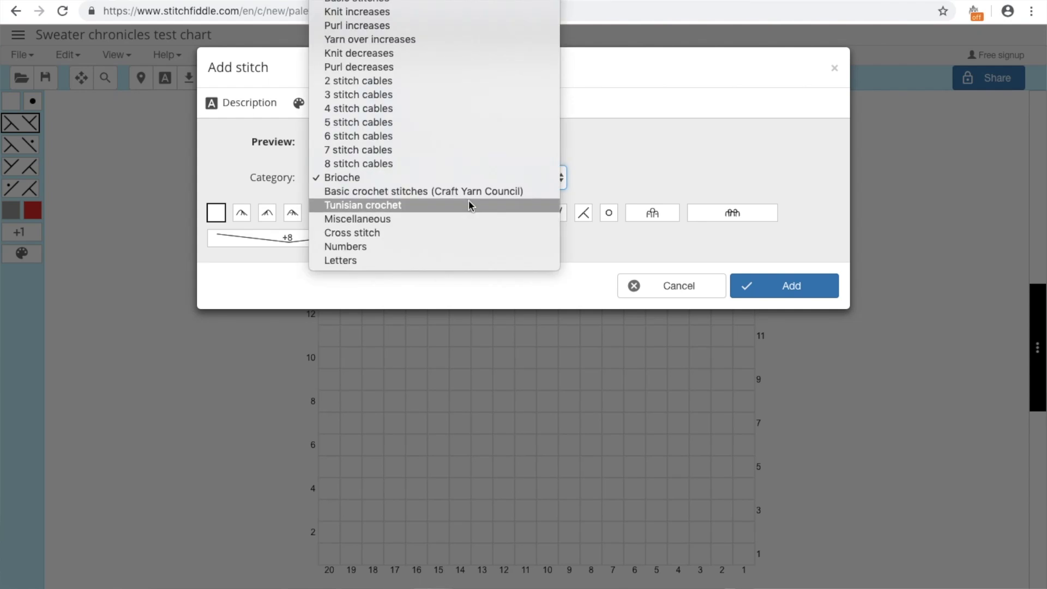
pyautogui.click(415, 218)
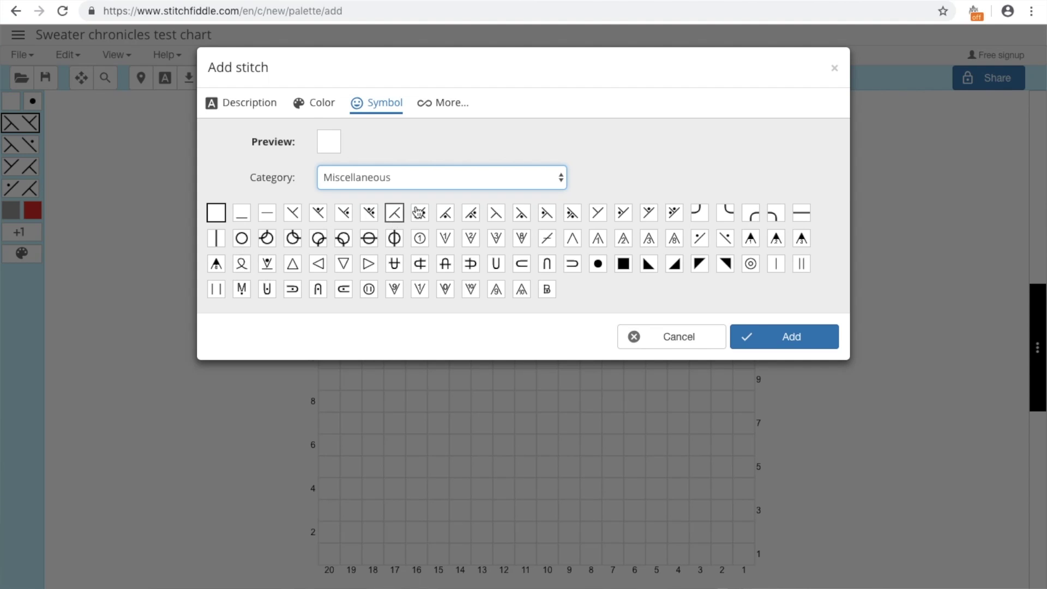
# Browse the Cross stitch, Numbers and Letters symbols, then switch to 6 stitch cables.
pyautogui.click(544, 177)
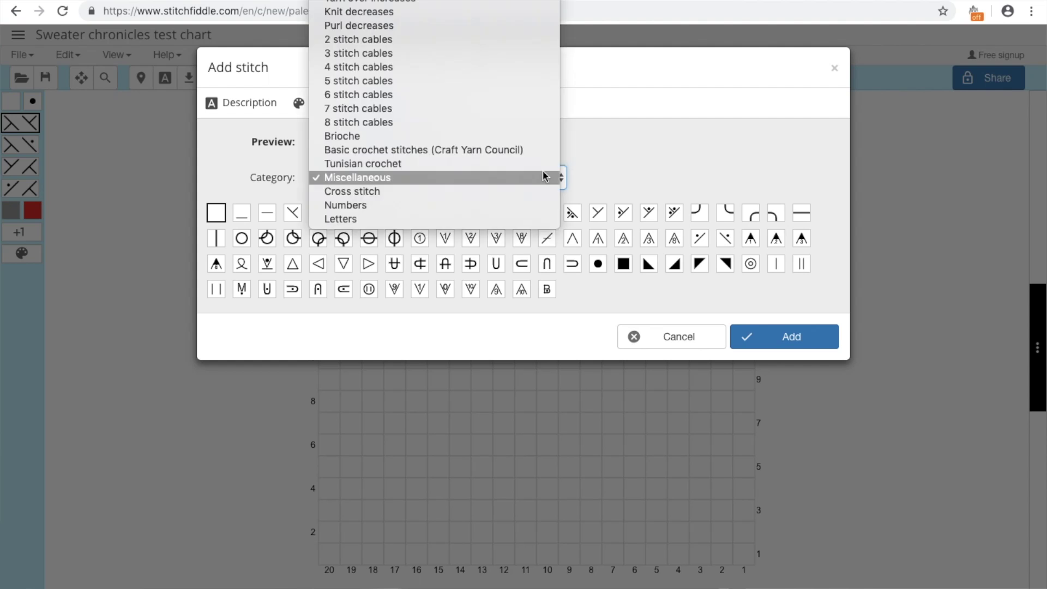
pyautogui.click(518, 195)
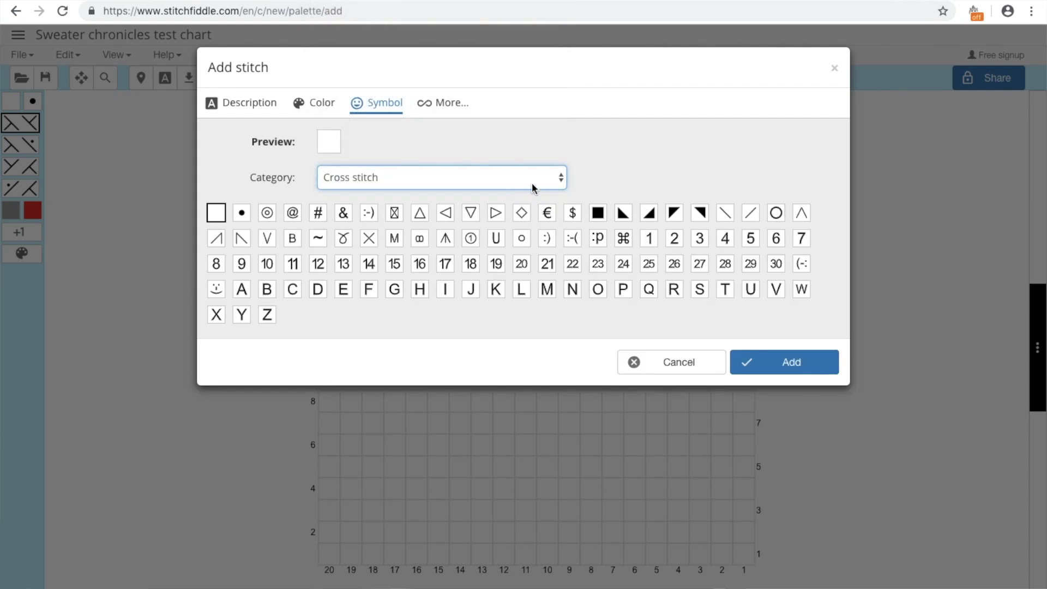
pyautogui.click(531, 183)
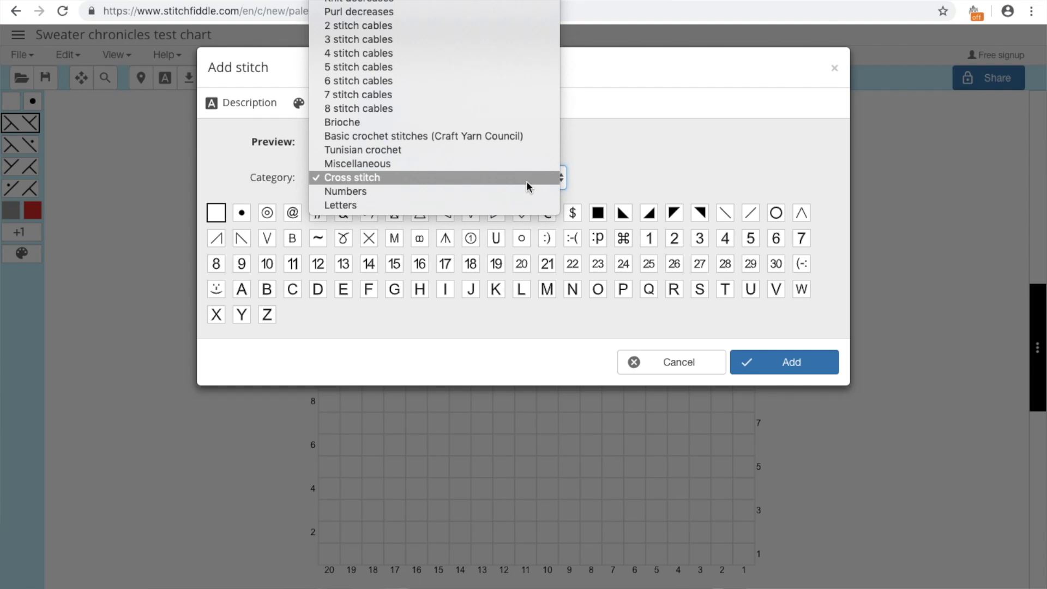
pyautogui.click(493, 189)
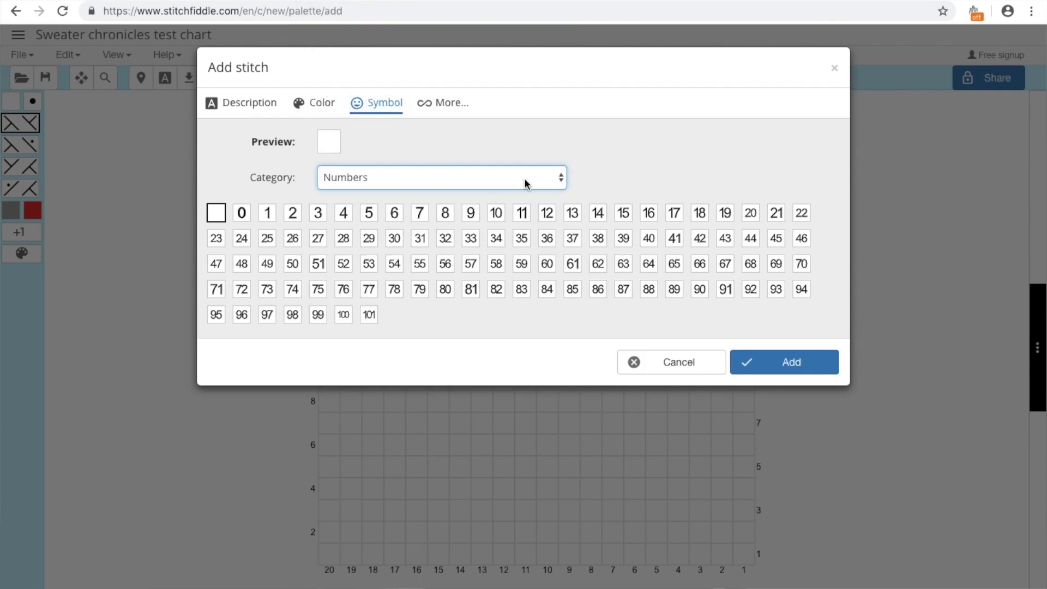
pyautogui.click(533, 178)
pyautogui.click(498, 189)
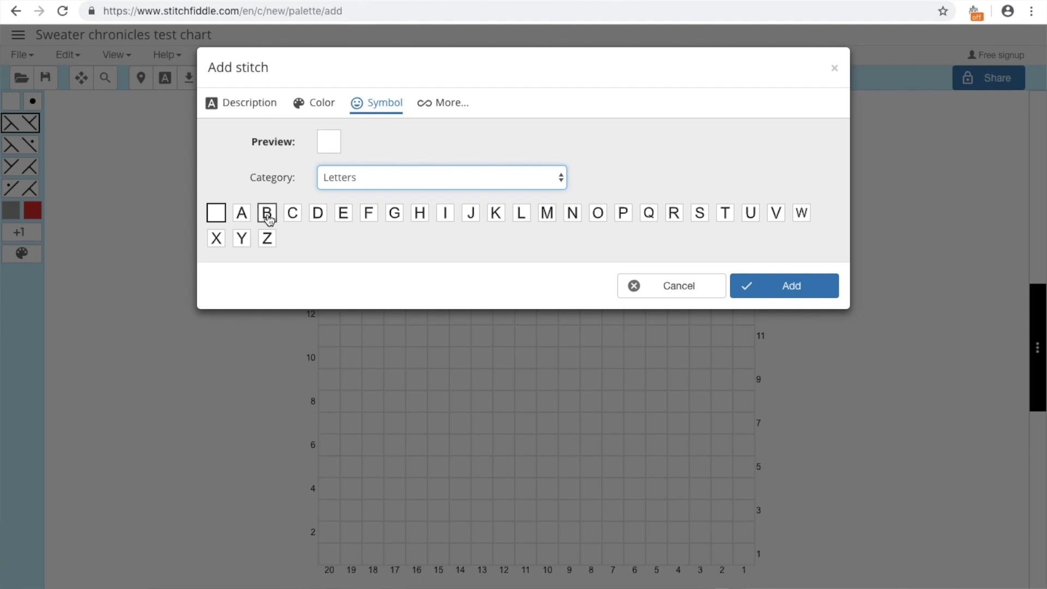
pyautogui.click(416, 183)
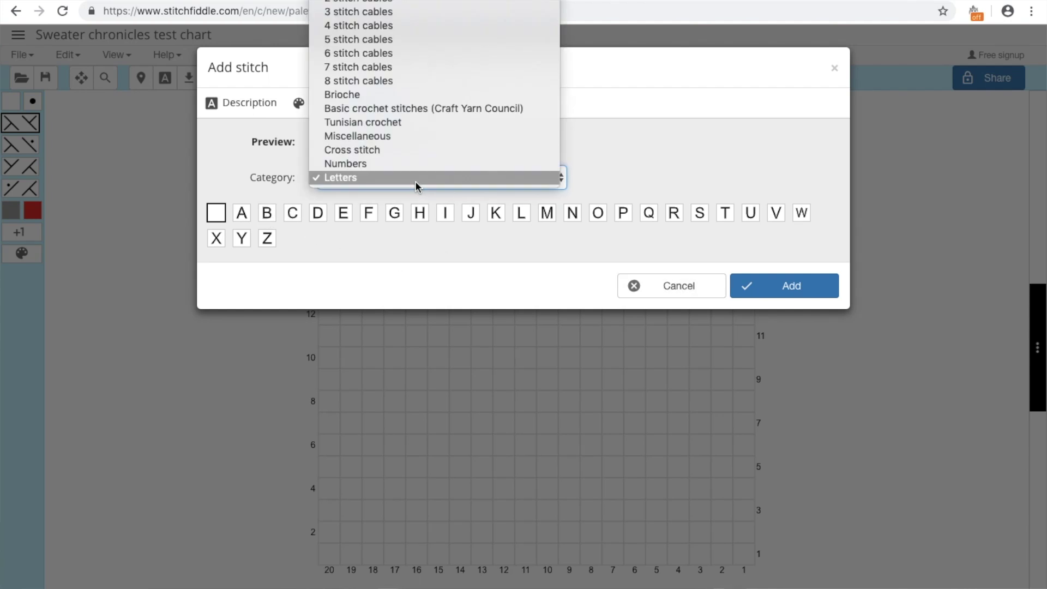
pyautogui.click(418, 53)
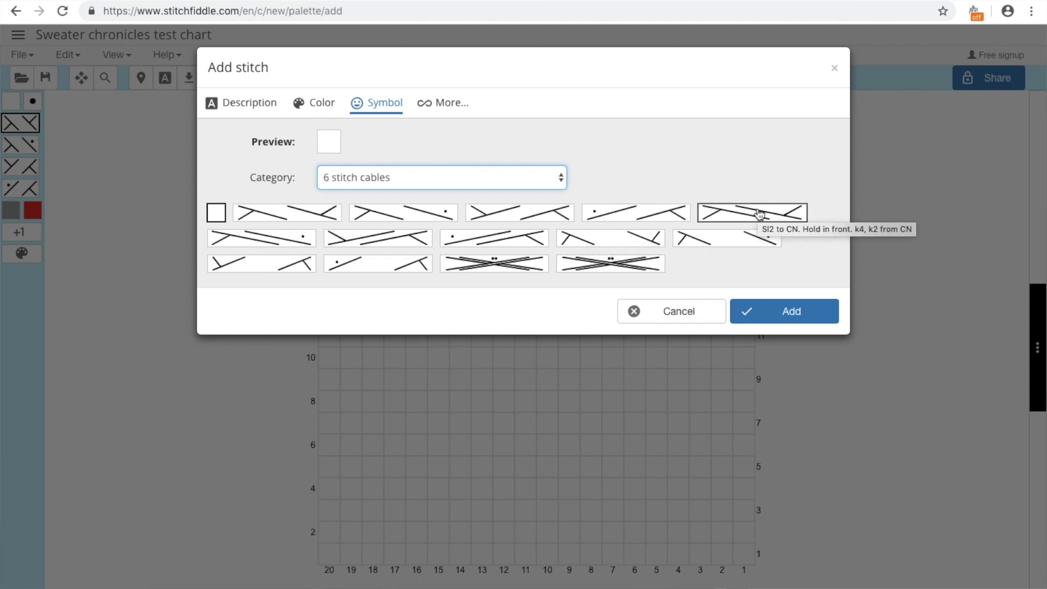
# Add the first 6-stitch cable symbol to the stitch palette.
pyautogui.click(292, 220)
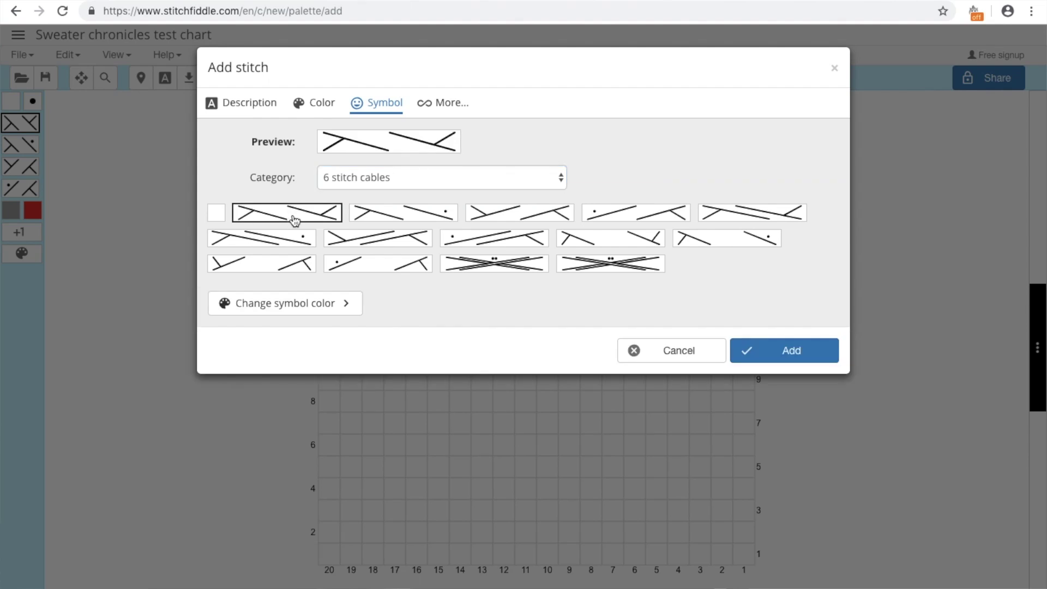
pyautogui.click(771, 355)
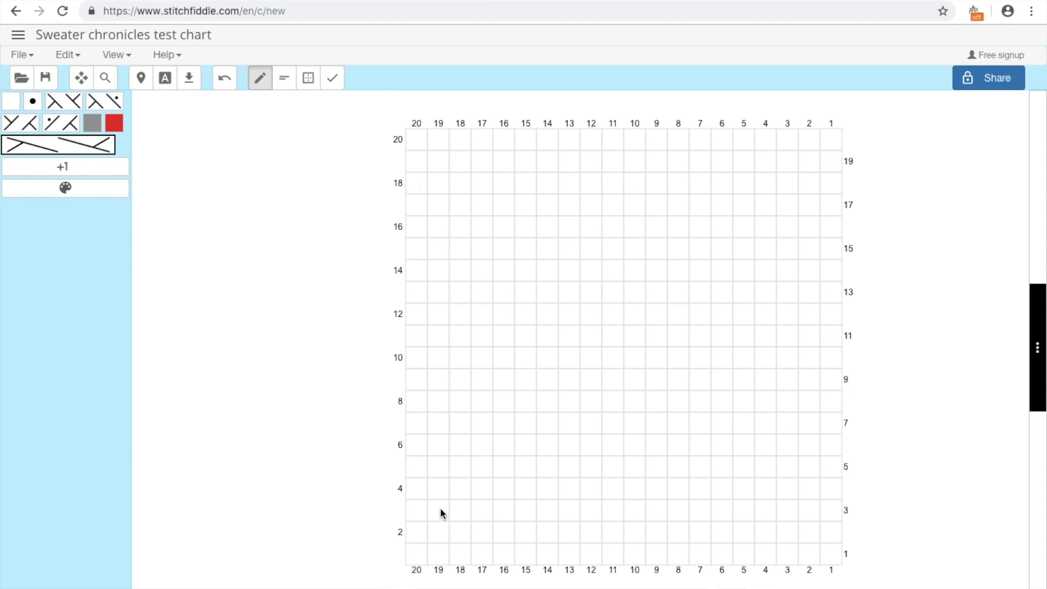
# Place six-stitch cables across columns 6–1 on rows 3, 9 and 15.
pyautogui.click(728, 510)
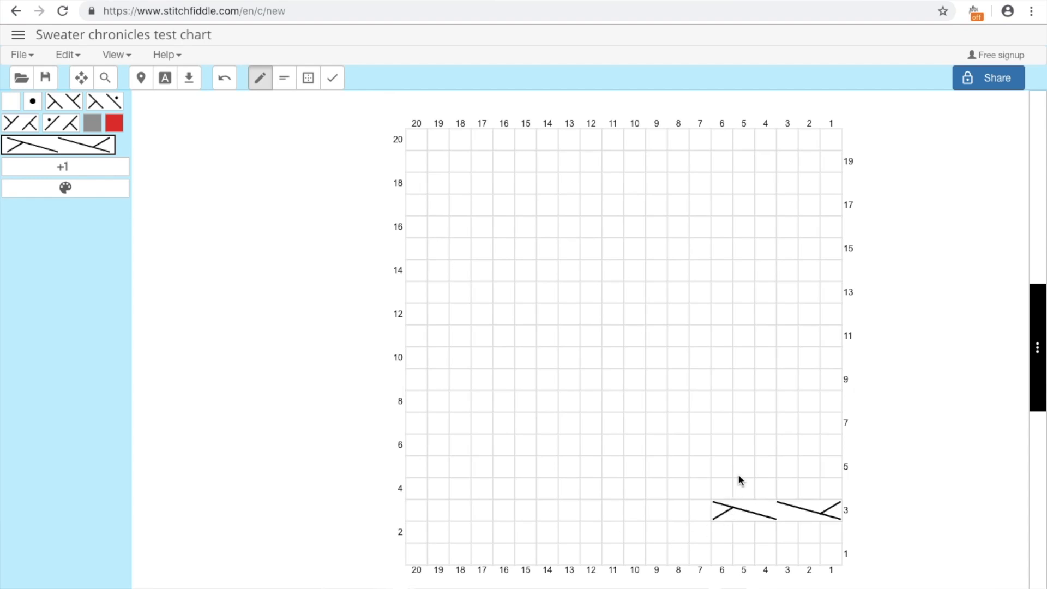
pyautogui.click(720, 380)
pyautogui.click(723, 251)
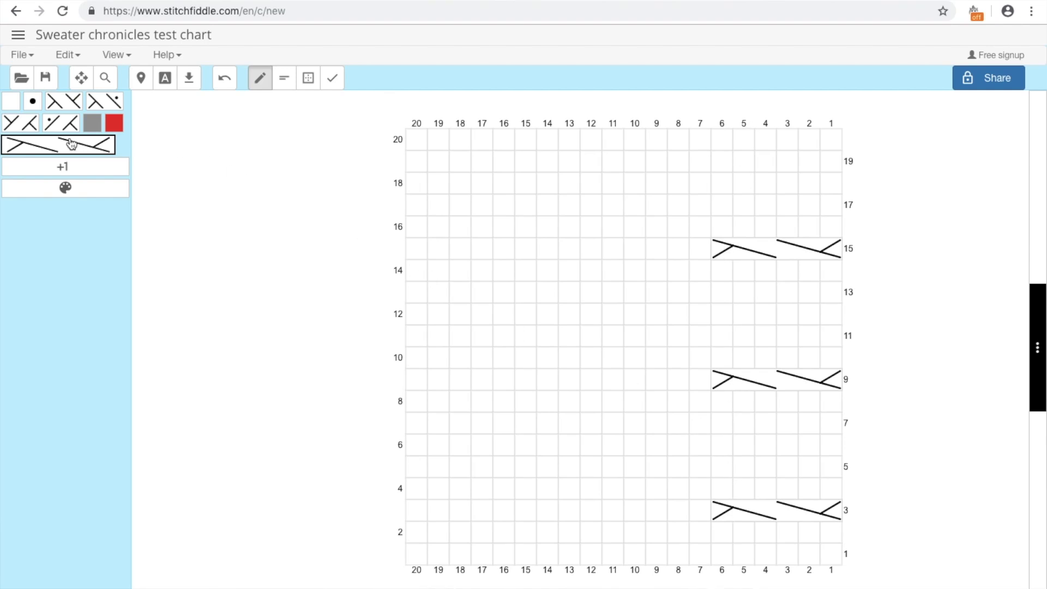
# Paint purl dots down the full height of column 7, undoing the misplaced ones.
pyautogui.click(33, 101)
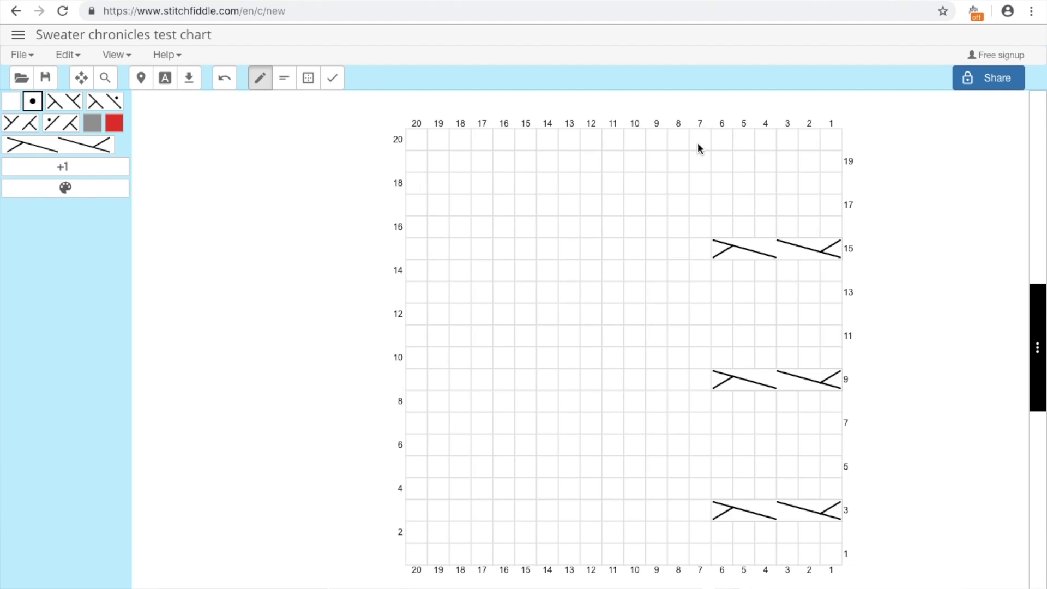
pyautogui.moveTo(698, 143)
pyautogui.mouseDown()
pyautogui.moveTo(685, 296)
pyautogui.moveTo(700, 254)
pyautogui.mouseUp()
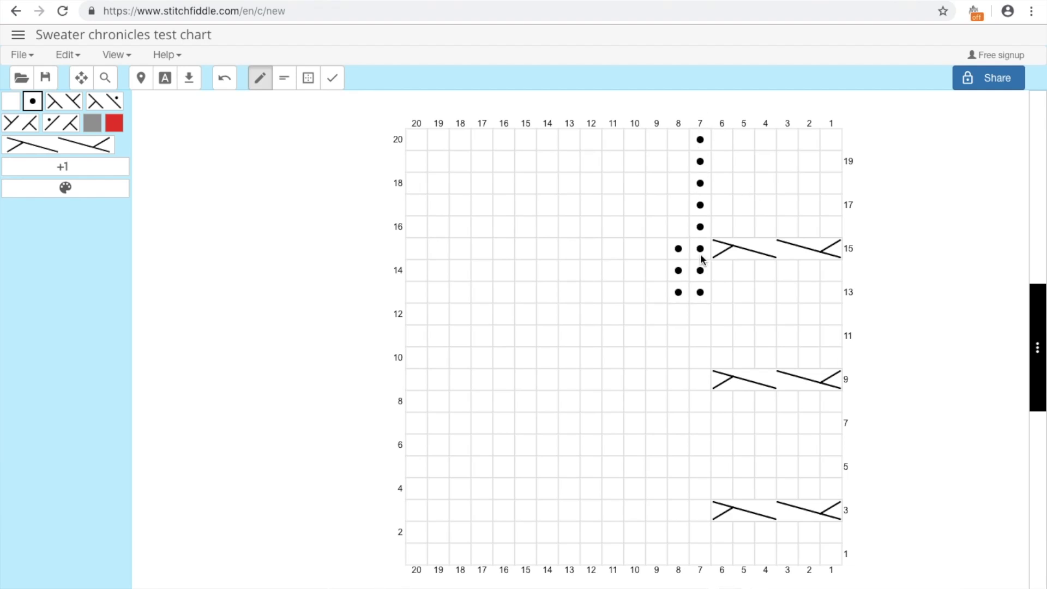
pyautogui.click(226, 78)
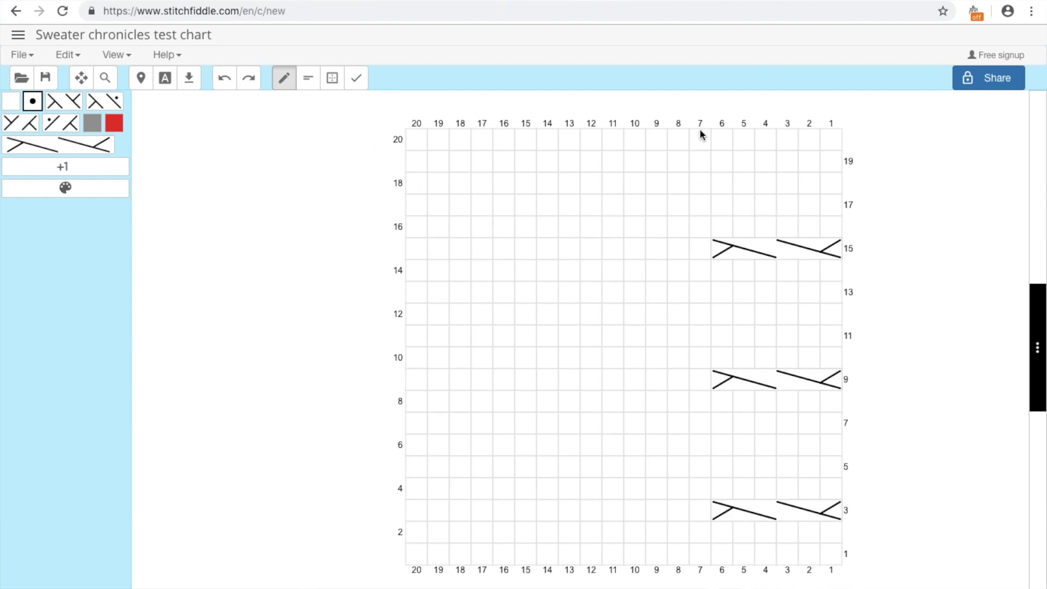
pyautogui.moveTo(702, 134); pyautogui.dragTo(700, 560)
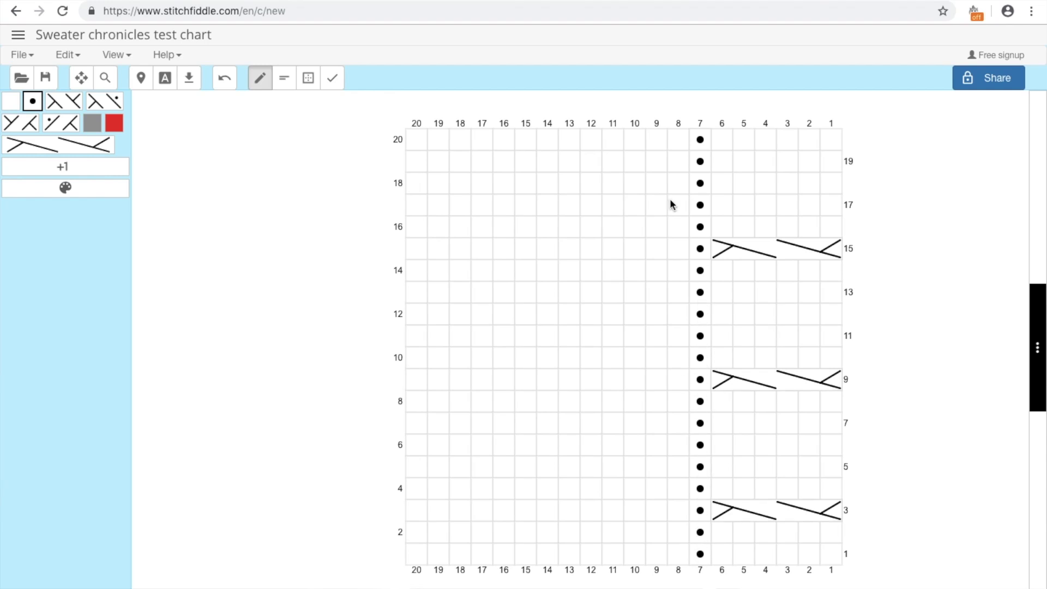
pyautogui.click(679, 119)
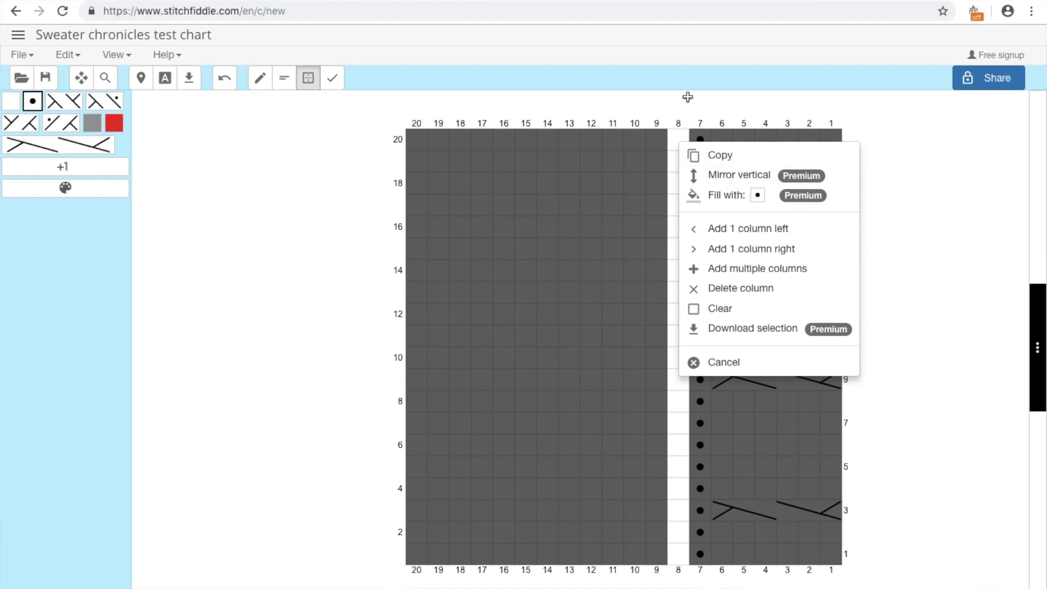
pyautogui.click(686, 100)
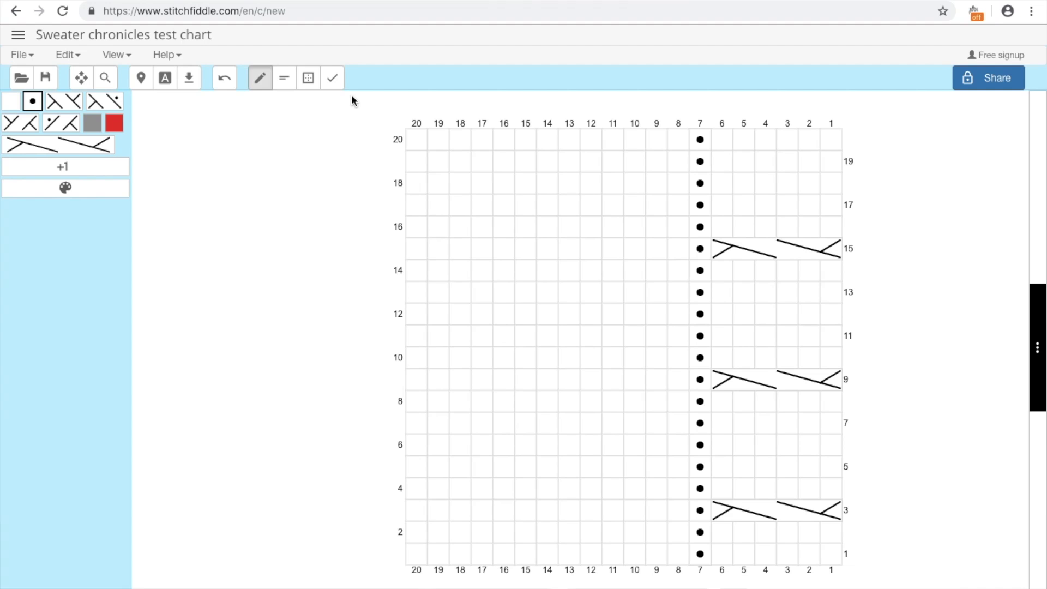
pyautogui.click(64, 168)
# Add a 4-stitch cable and place it on columns 11–8, rows 3, 6, 9, 12, 15, 18.
pyautogui.click(418, 177)
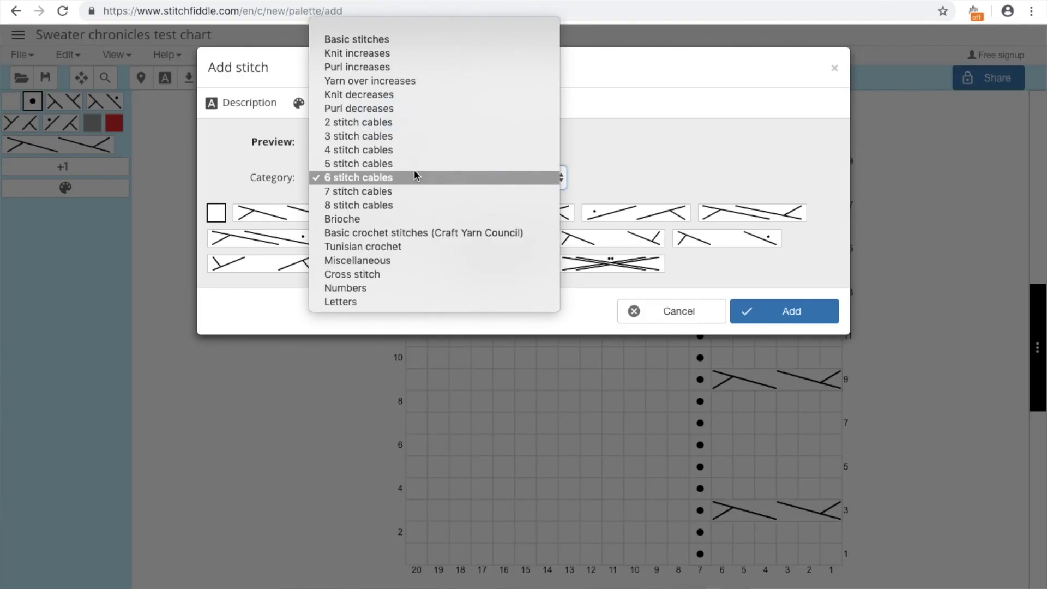
pyautogui.click(403, 150)
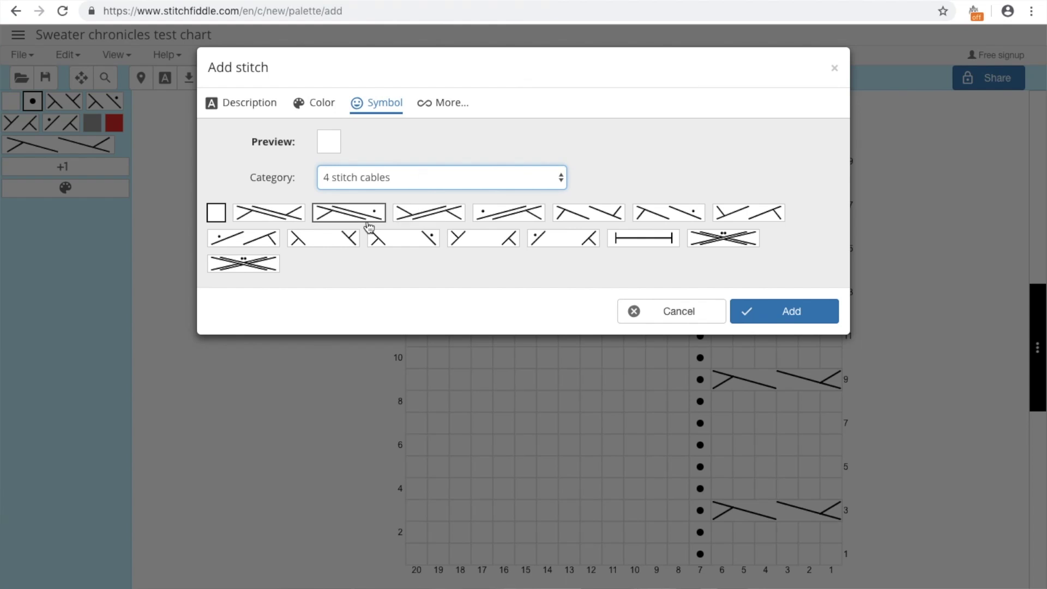
pyautogui.click(317, 239)
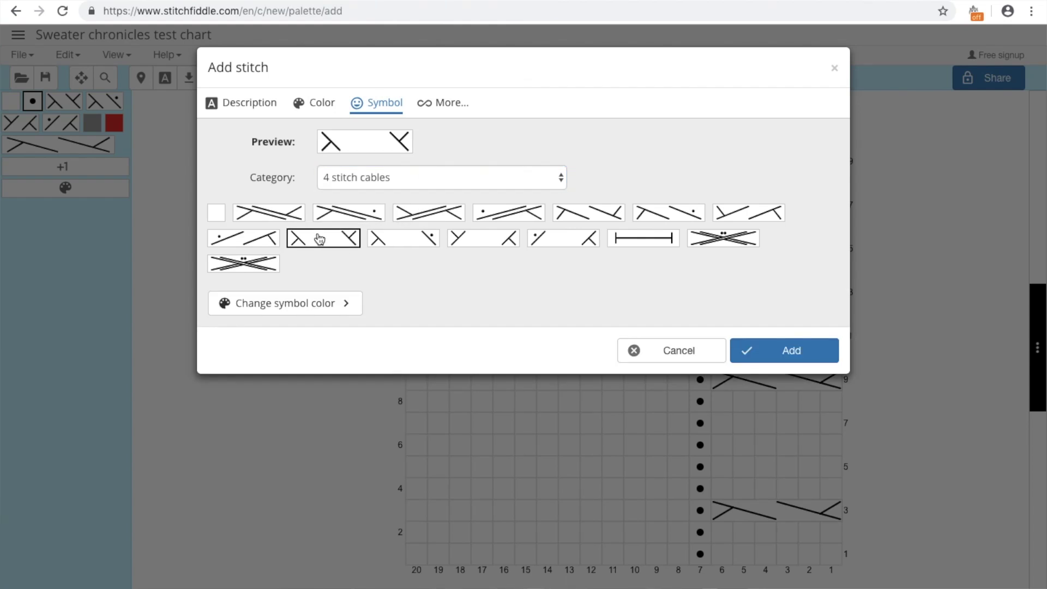
pyautogui.click(790, 352)
pyautogui.click(610, 513)
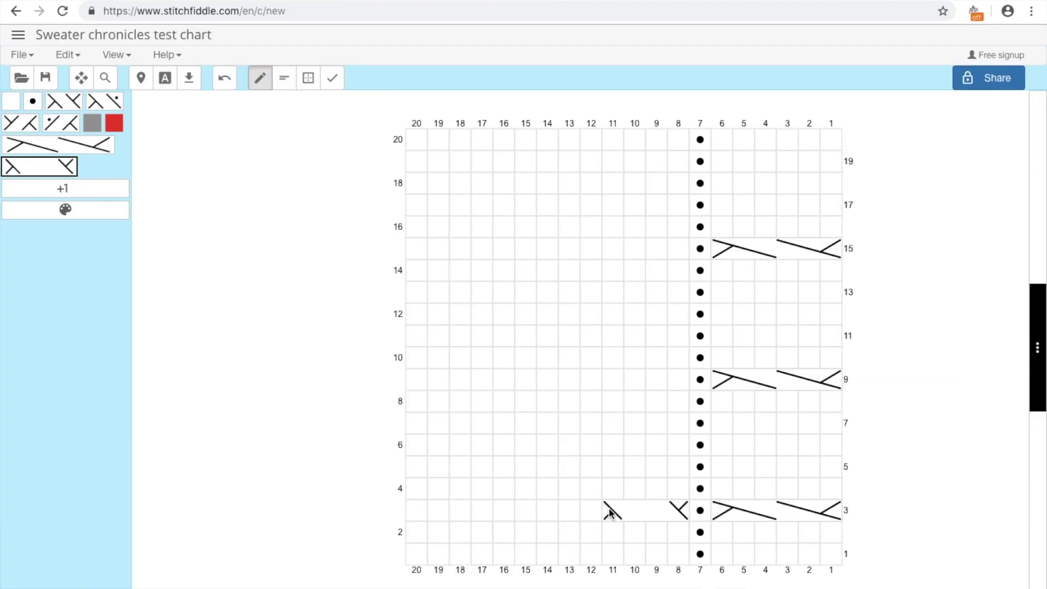
pyautogui.click(611, 380)
pyautogui.click(611, 248)
pyautogui.click(613, 313)
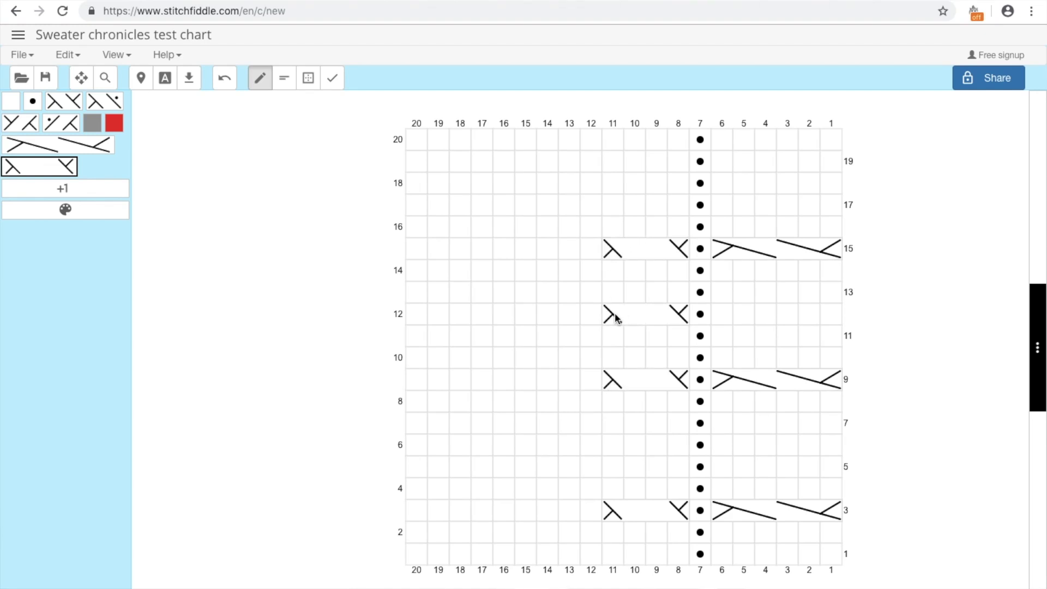
pyautogui.click(613, 445)
pyautogui.click(610, 185)
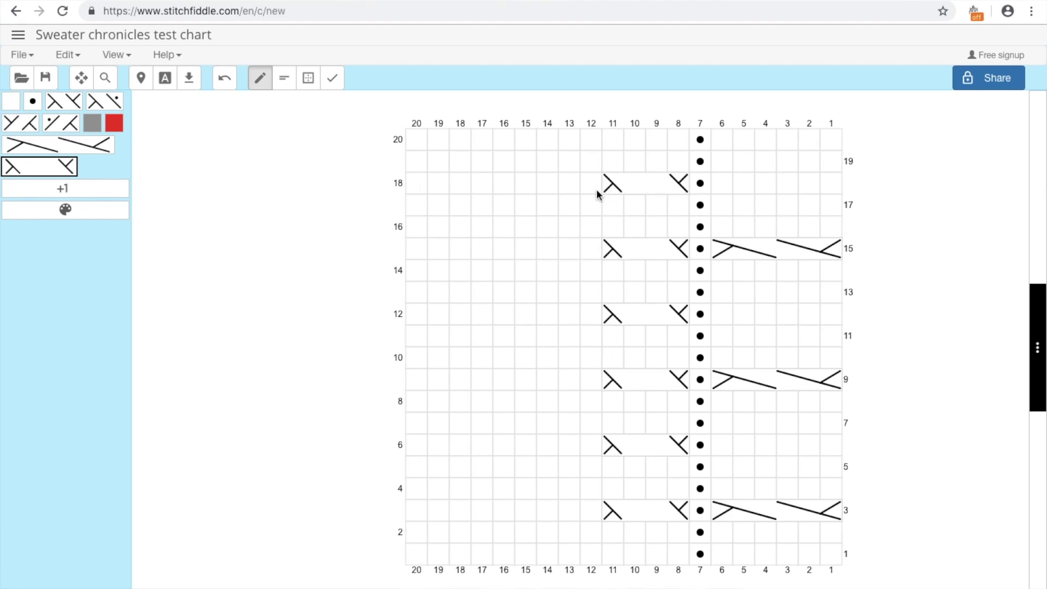
# Paint purl dots down the full height of column 12.
pyautogui.click(33, 102)
pyautogui.click(591, 139)
pyautogui.moveTo(593, 155); pyautogui.dragTo(587, 553)
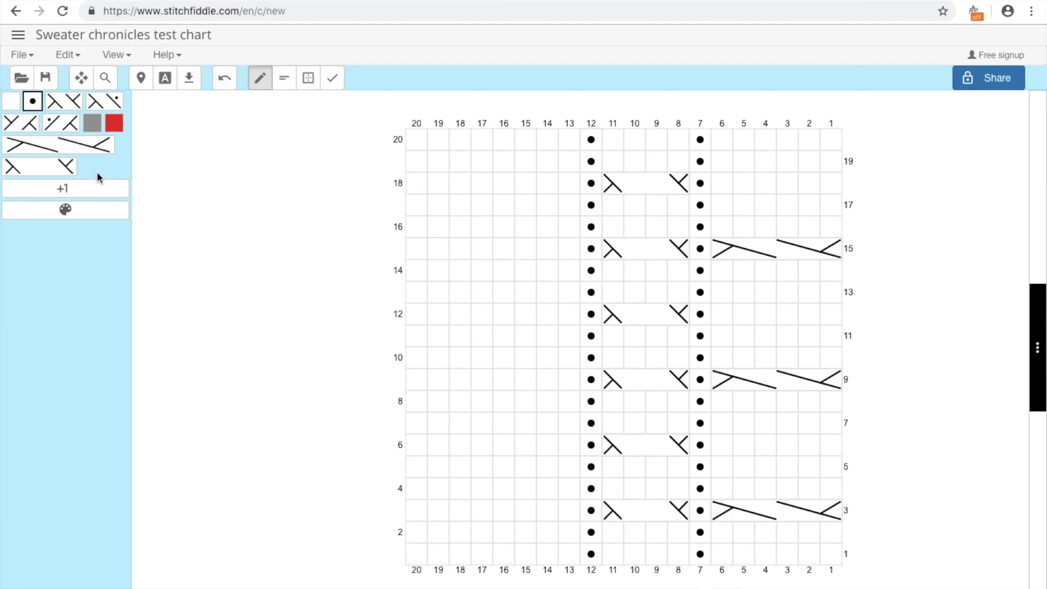
pyautogui.click(77, 189)
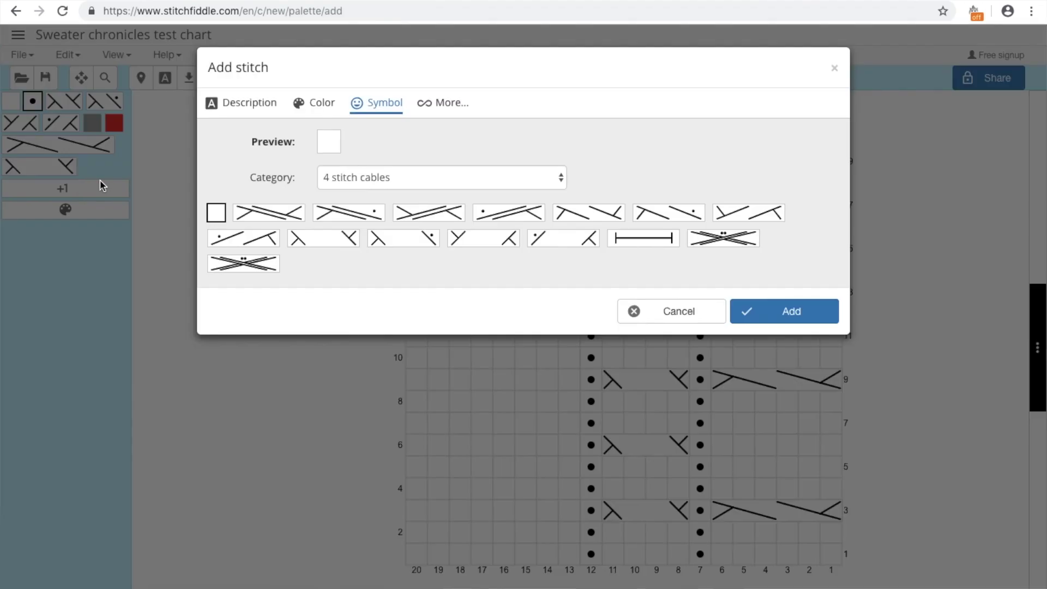
# Add three symbols from the 2 stitch cables category to the palette.
pyautogui.click(463, 180)
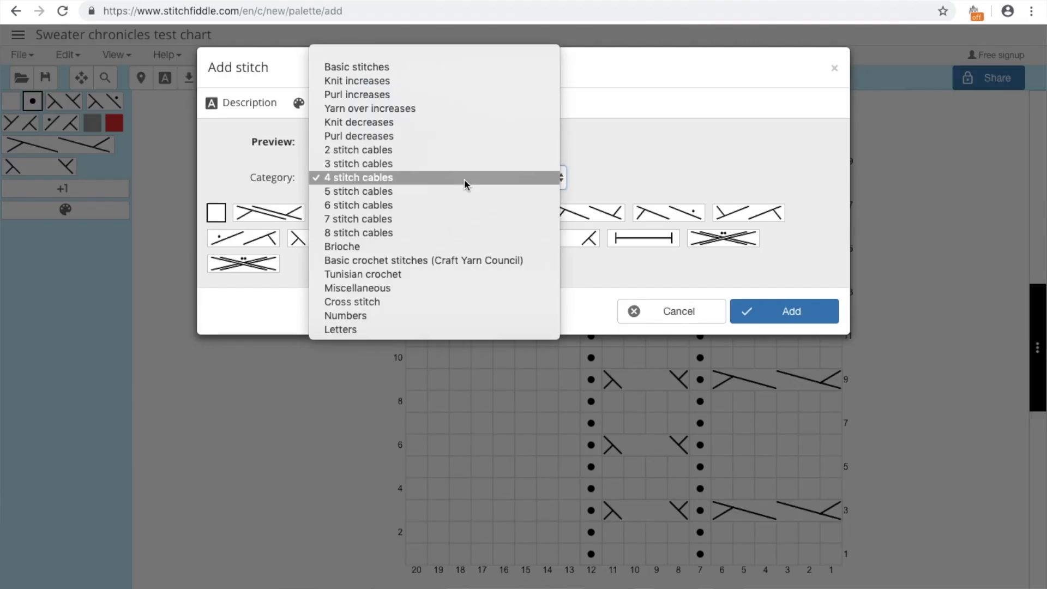
pyautogui.click(434, 146)
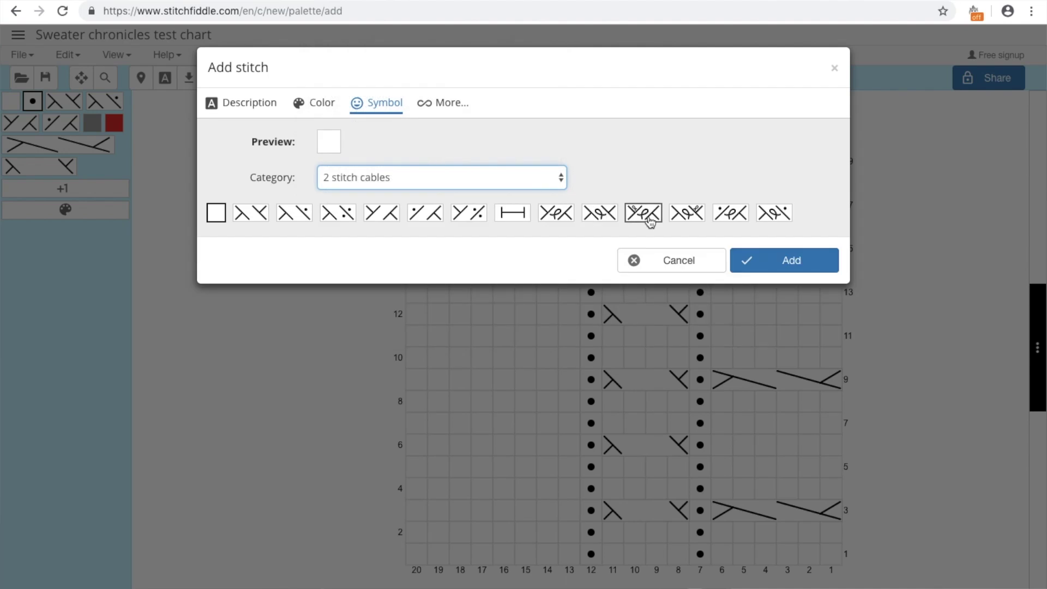
pyautogui.click(763, 217)
pyautogui.click(764, 302)
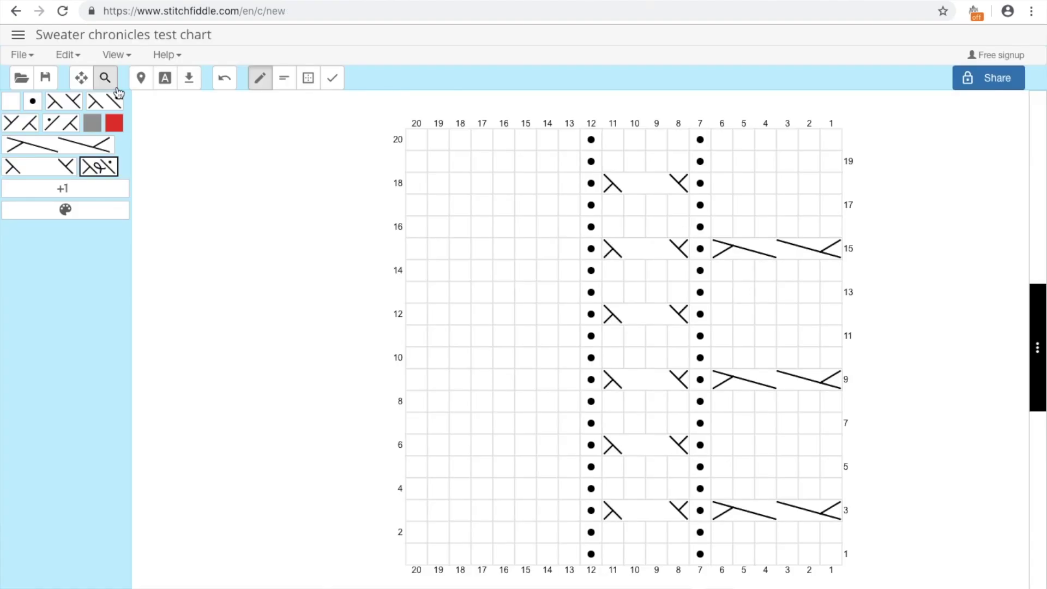
pyautogui.click(82, 191)
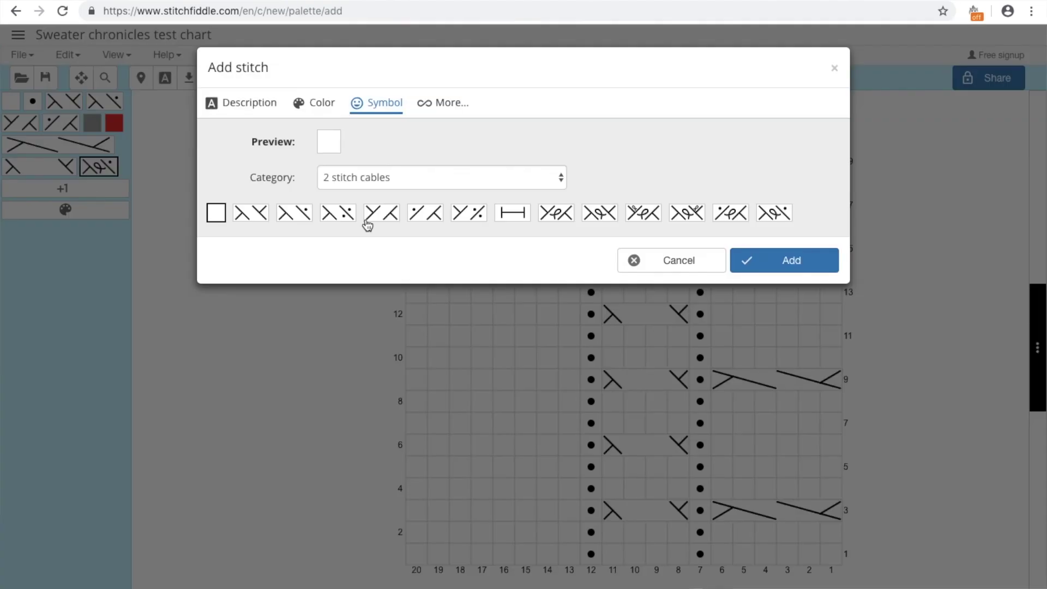
pyautogui.click(728, 217)
pyautogui.click(777, 302)
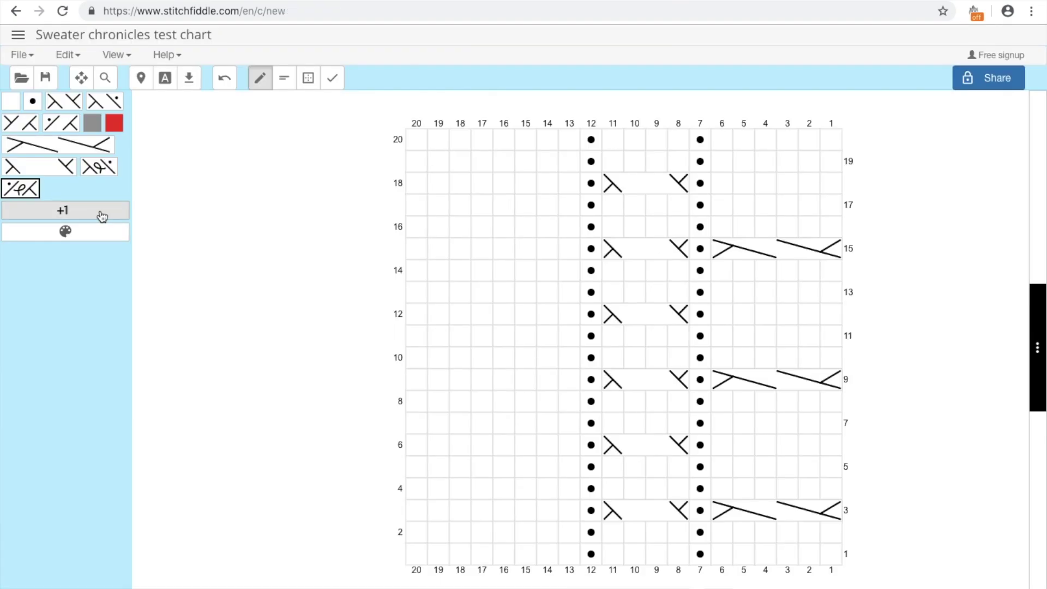
pyautogui.click(100, 212)
pyautogui.click(642, 218)
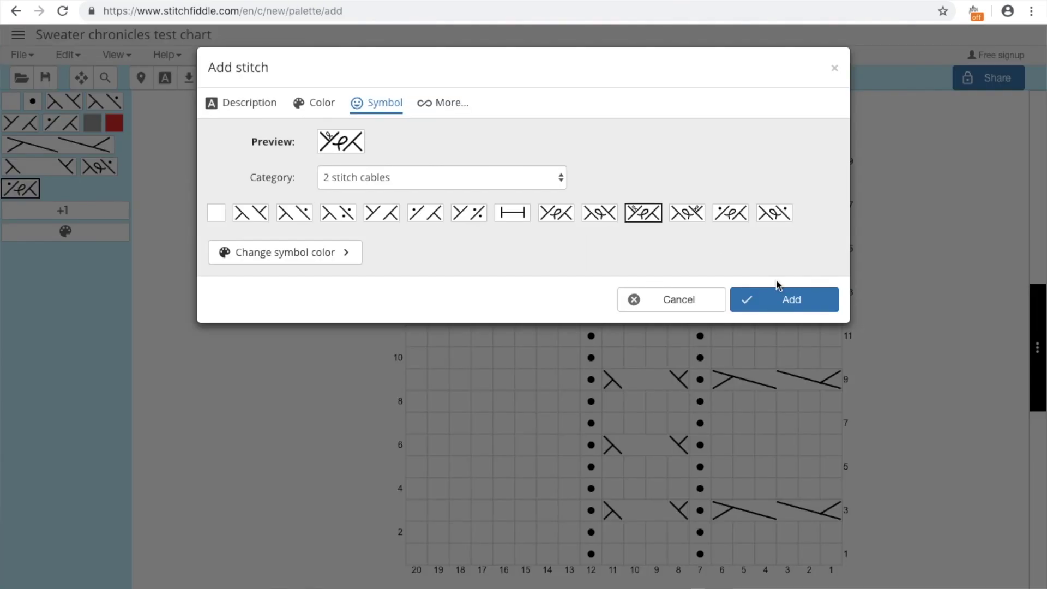
pyautogui.click(778, 299)
pyautogui.click(61, 211)
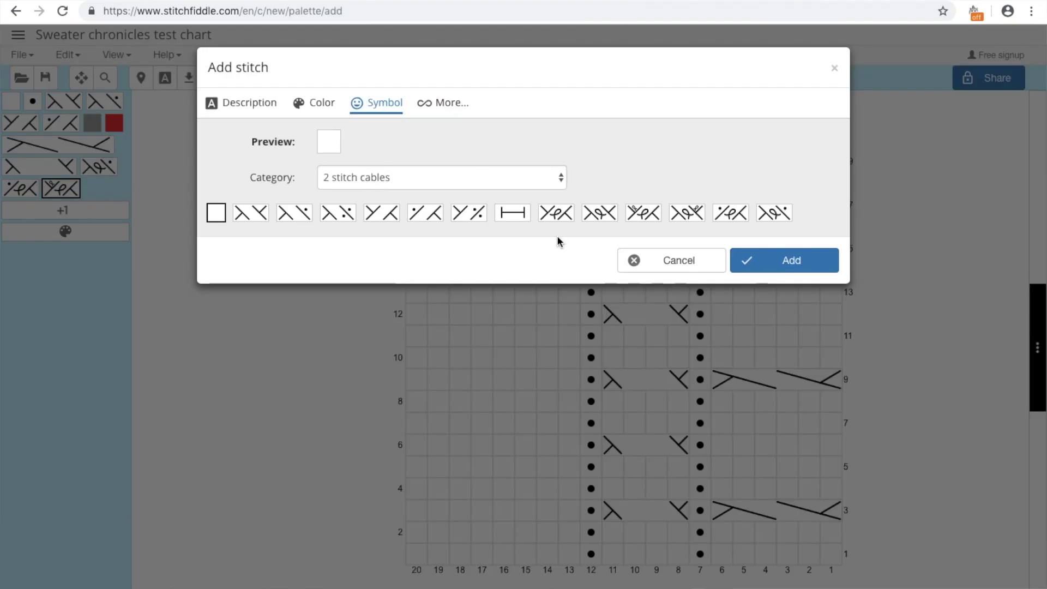
pyautogui.click(701, 217)
pyautogui.click(783, 299)
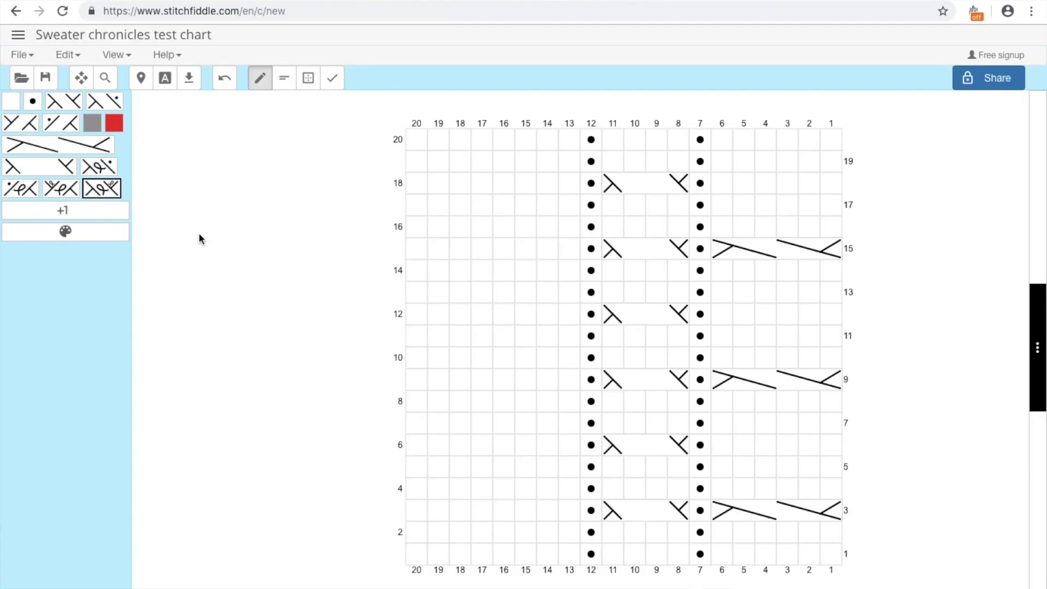
# Add the twisted-stitch loop symbol from the Miscellaneous category to the palette.
pyautogui.click(74, 216)
pyautogui.click(365, 180)
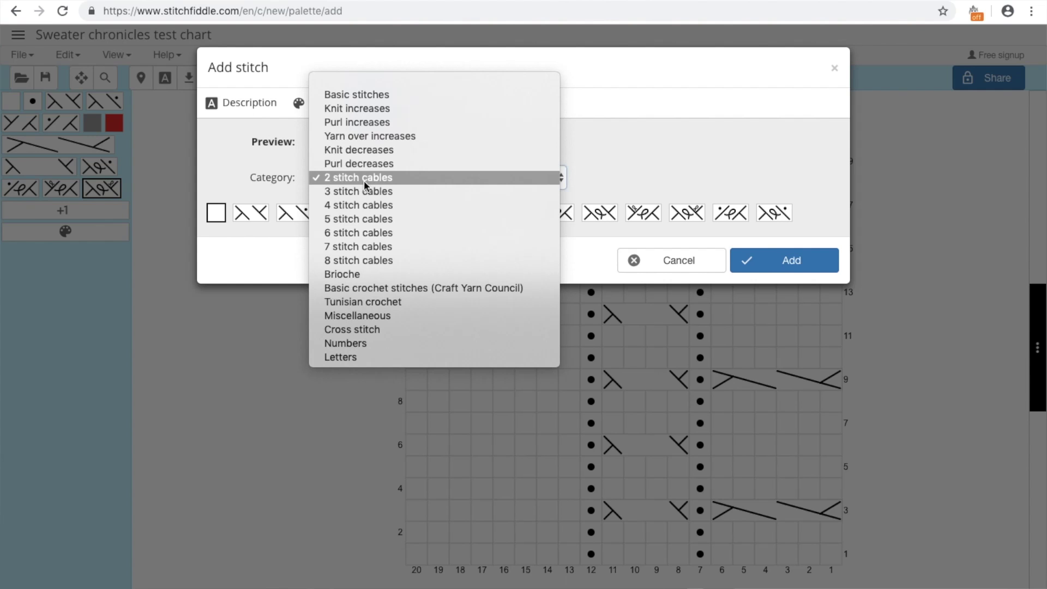
pyautogui.click(364, 316)
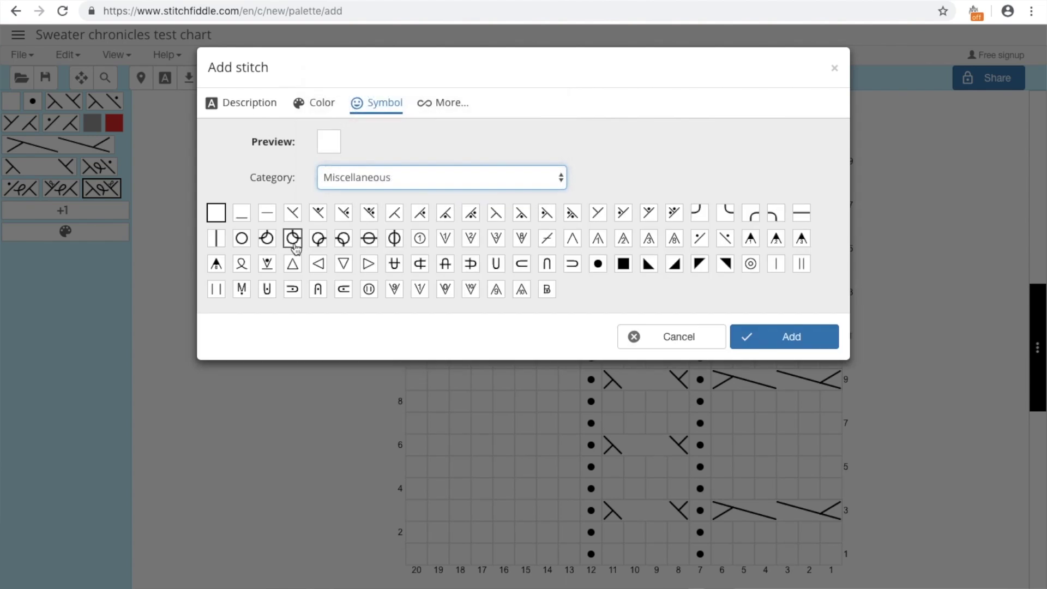
pyautogui.click(243, 265)
# Fill row 1, columns 20–13, with twisted stitches and purl dots.
pyautogui.click(758, 379)
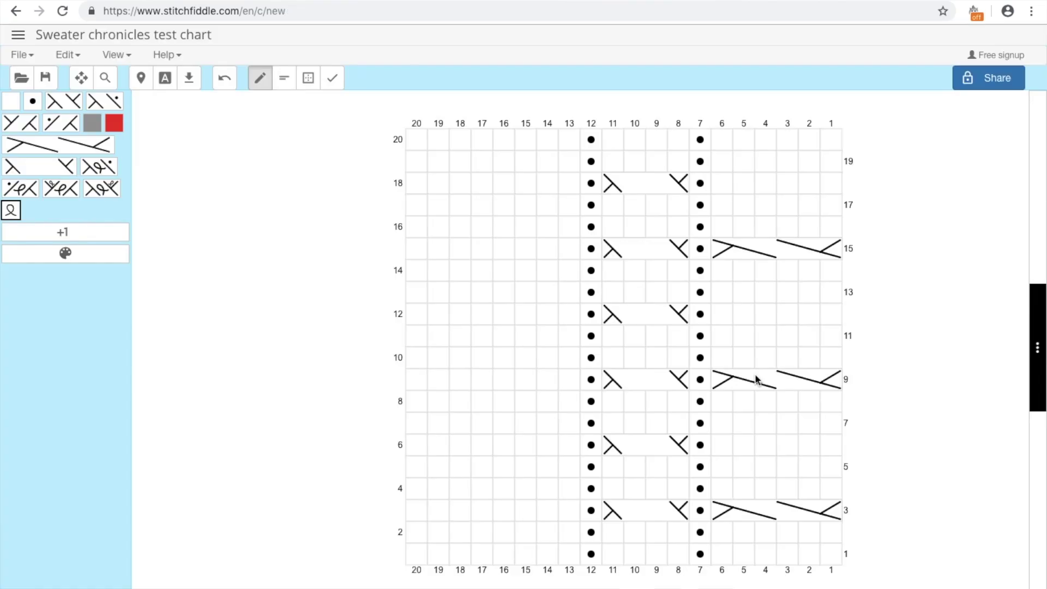
pyautogui.click(567, 555)
pyautogui.click(522, 562)
pyautogui.click(460, 564)
pyautogui.click(412, 558)
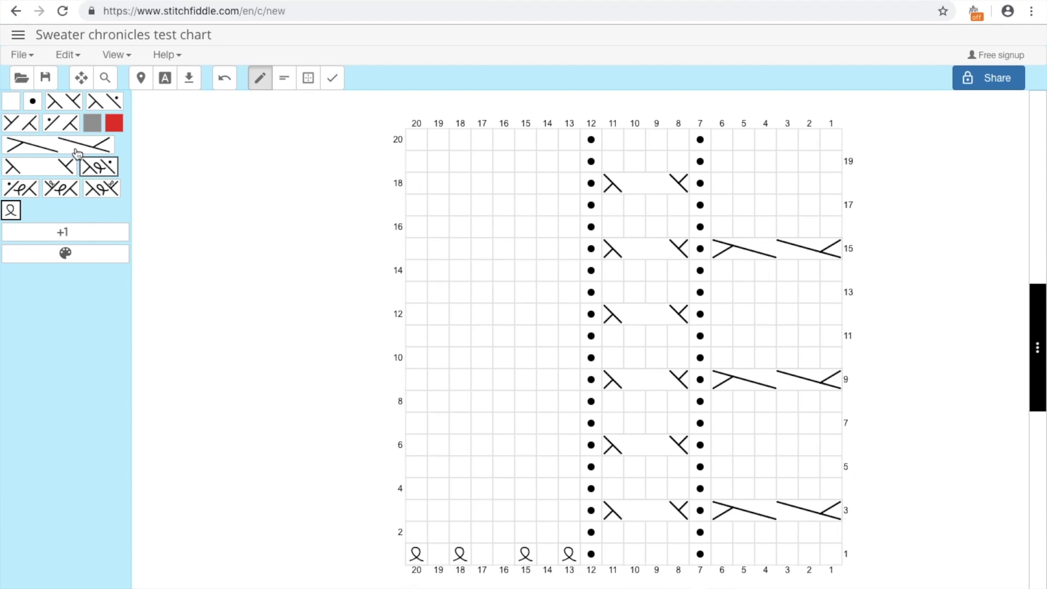
pyautogui.click(32, 101)
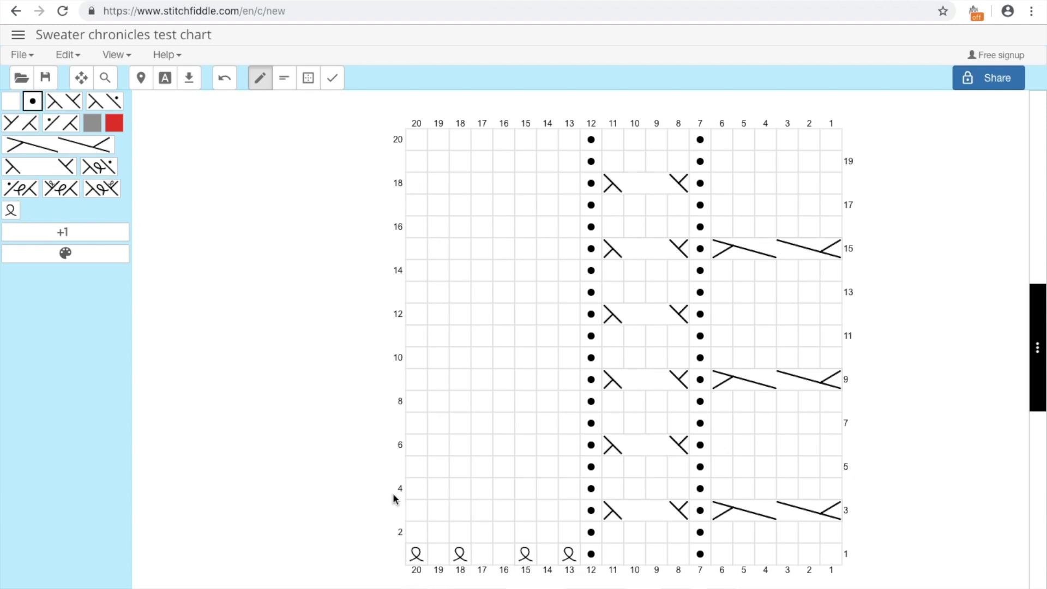
pyautogui.click(494, 557)
pyautogui.click(482, 558)
pyautogui.click(550, 559)
# Place crossed cables on row 2 (columns 20–19, 14–13) and row 3 (columns 19–15).
pyautogui.click(22, 185)
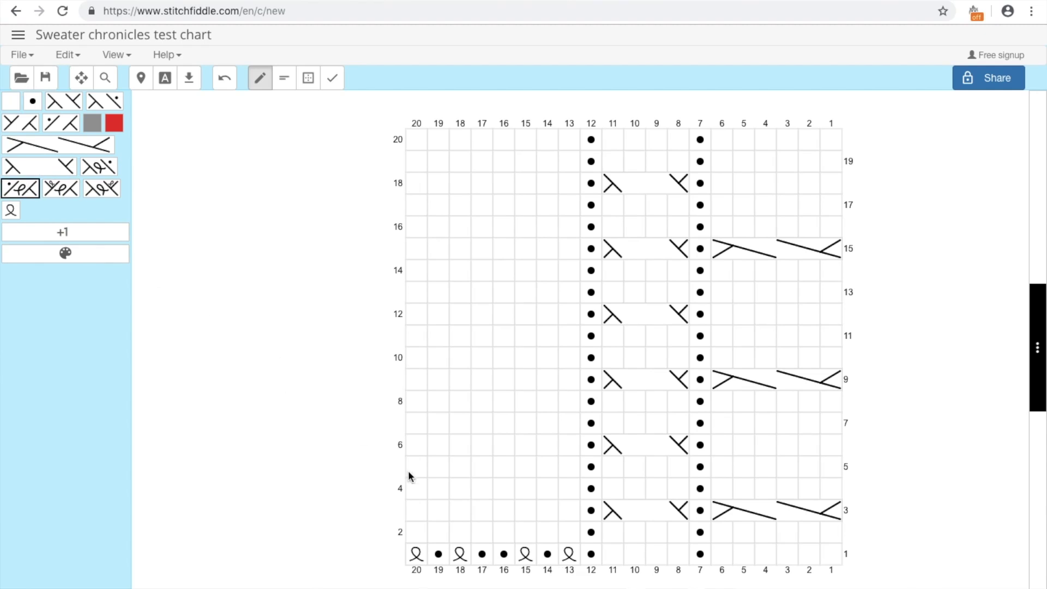
pyautogui.click(427, 535)
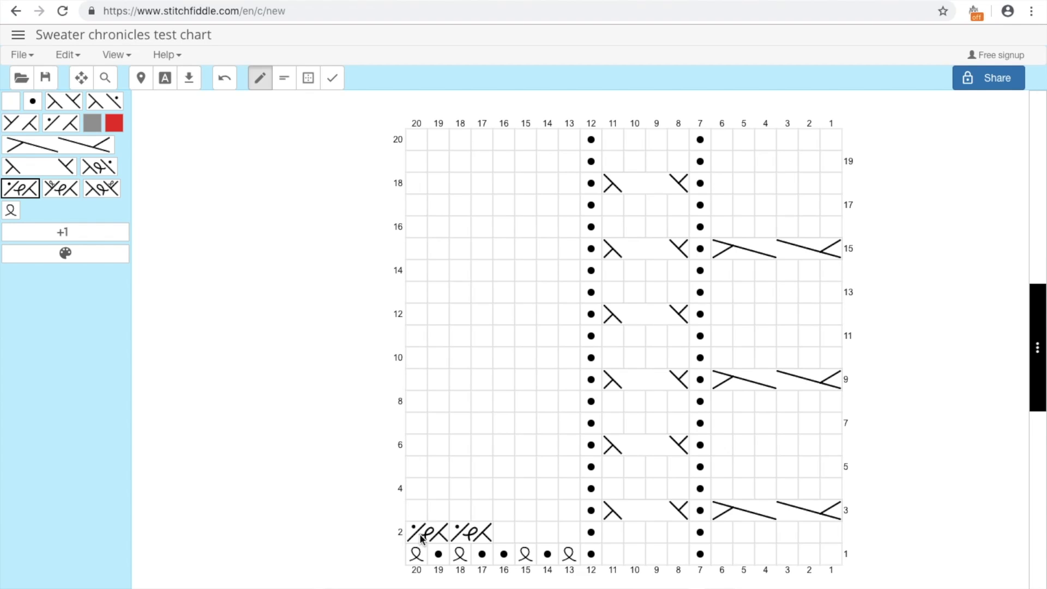
pyautogui.click(108, 172)
pyautogui.click(546, 534)
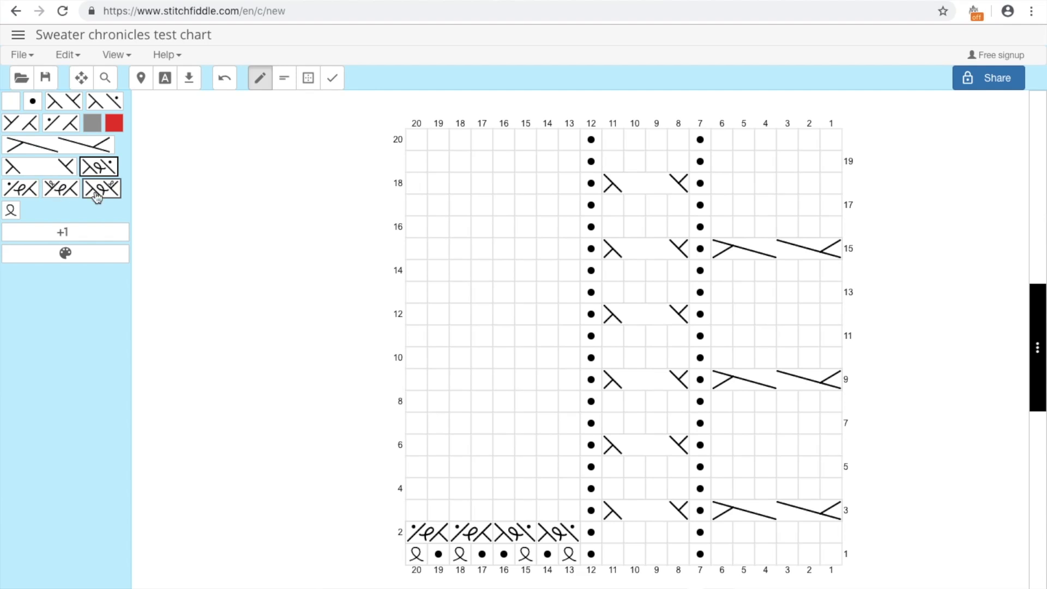
pyautogui.click(102, 190)
pyautogui.click(487, 515)
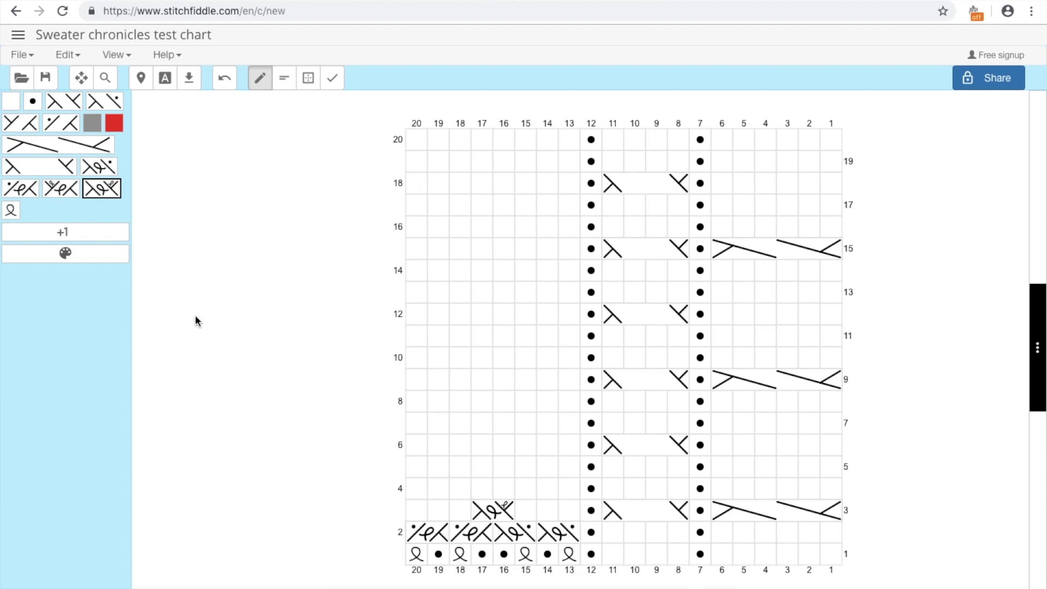
pyautogui.click(27, 190)
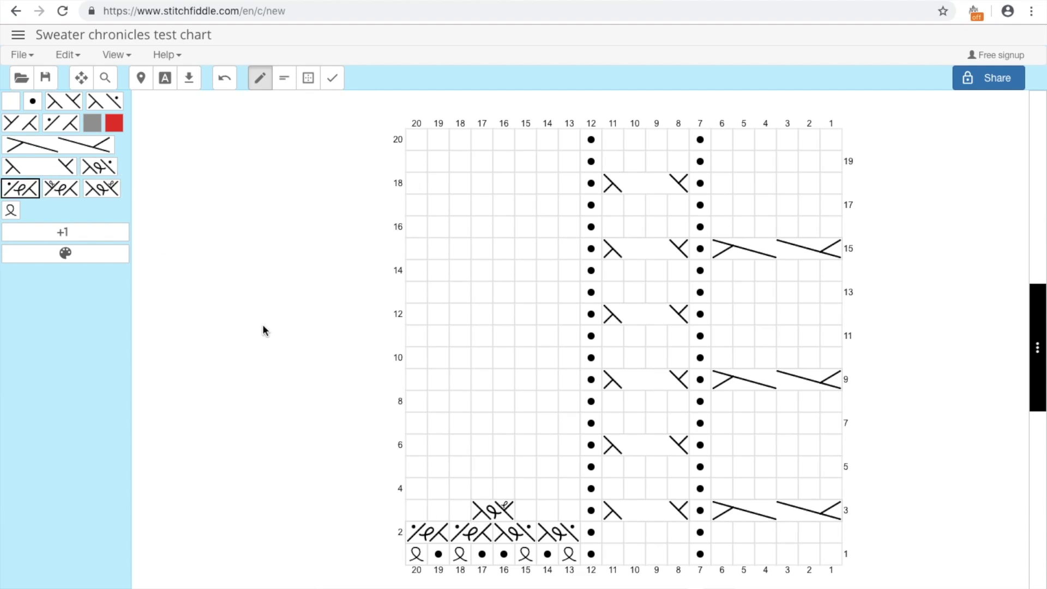
pyautogui.click(439, 511)
pyautogui.click(99, 167)
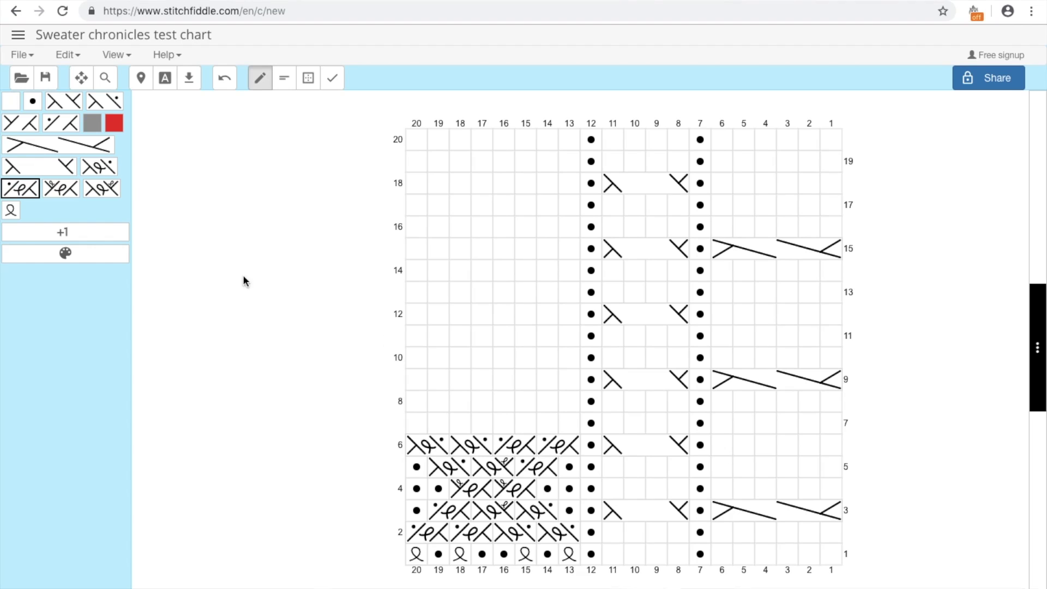
# Fill row 7 with purl dots at columns 19, 17, 16 and twisted stitches at 20, 15, 13.
pyautogui.click(33, 104)
pyautogui.click(438, 423)
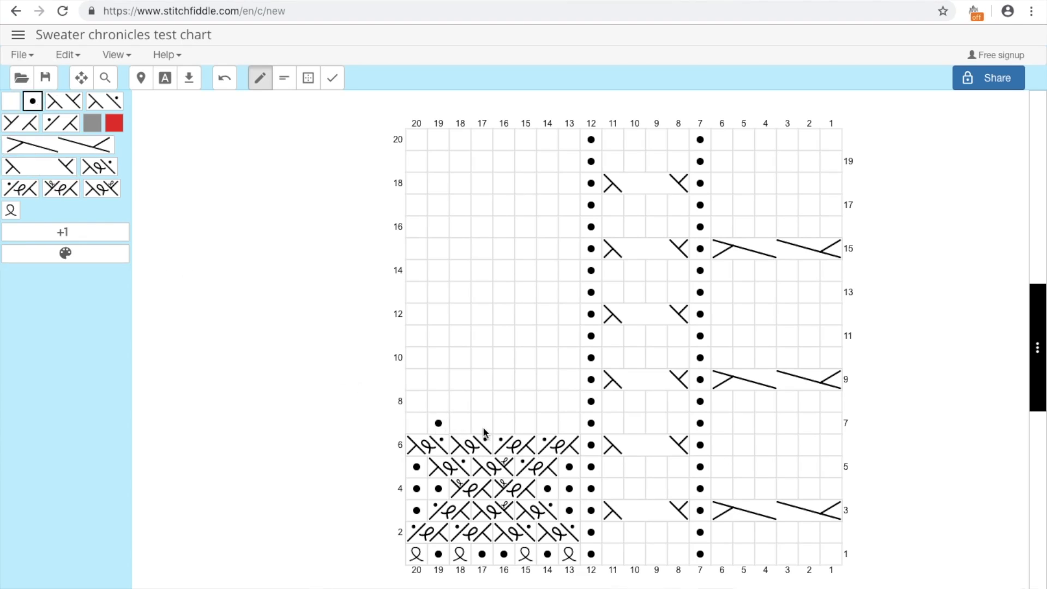
pyautogui.click(482, 424)
pyautogui.click(504, 424)
pyautogui.click(10, 210)
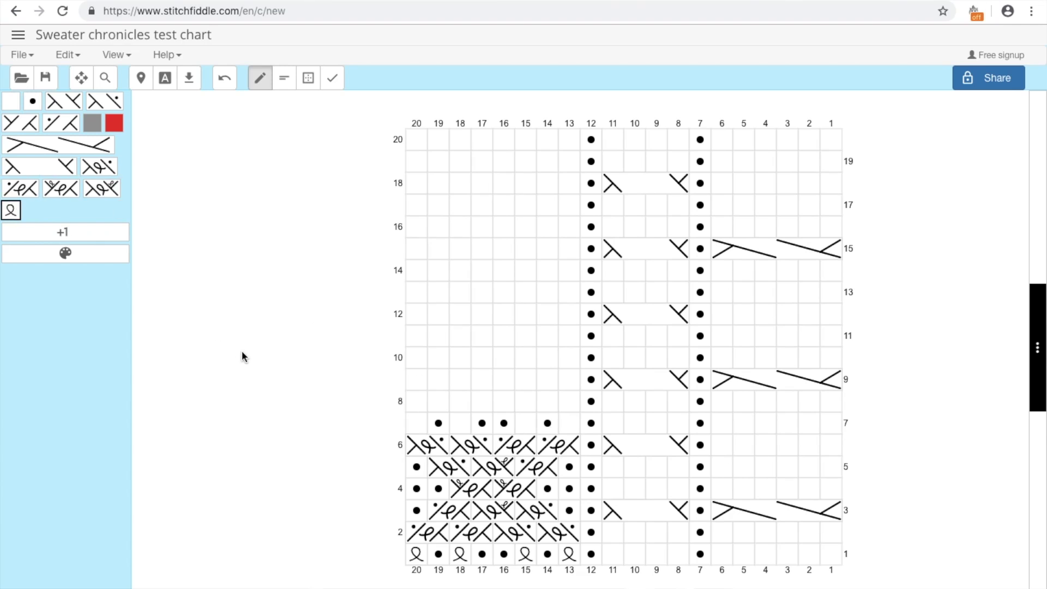
pyautogui.click(417, 424)
pyautogui.click(526, 428)
pyautogui.click(569, 427)
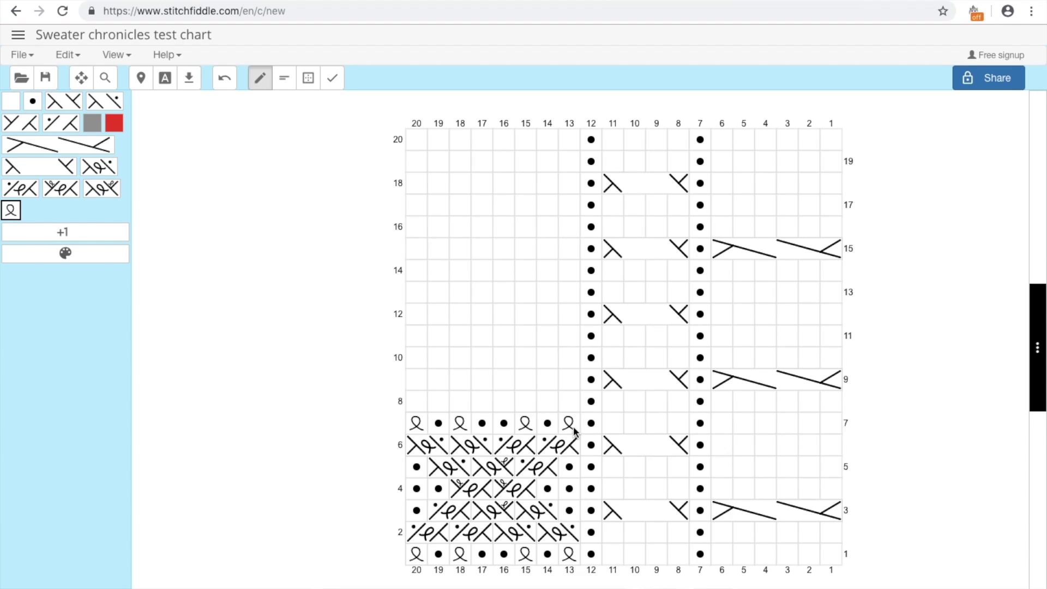
# Crop the chart down to its filled rows 1–7.
pyautogui.click(308, 77)
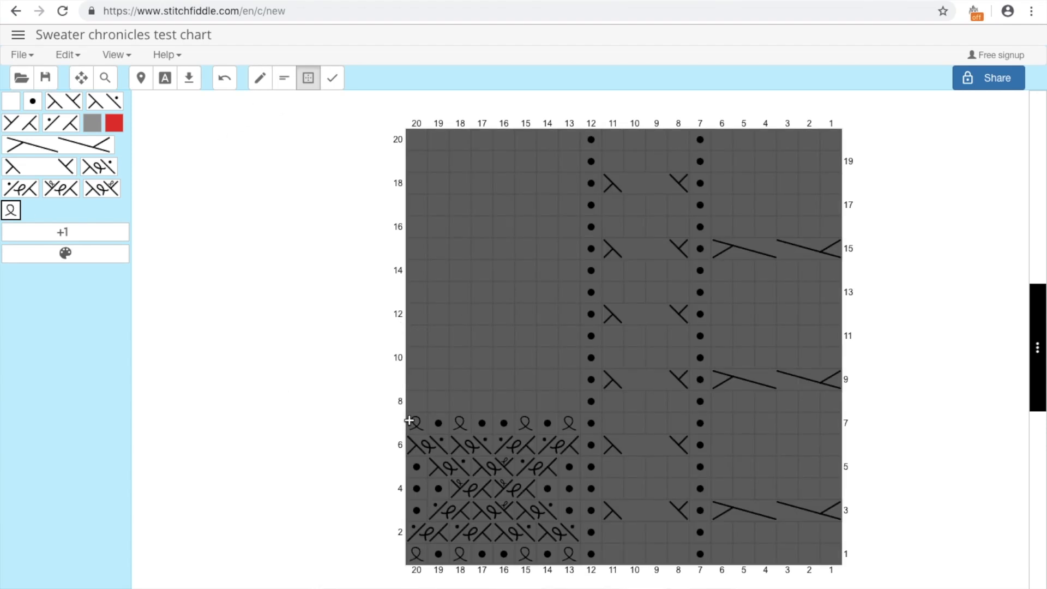
pyautogui.moveTo(407, 413); pyautogui.dragTo(827, 556)
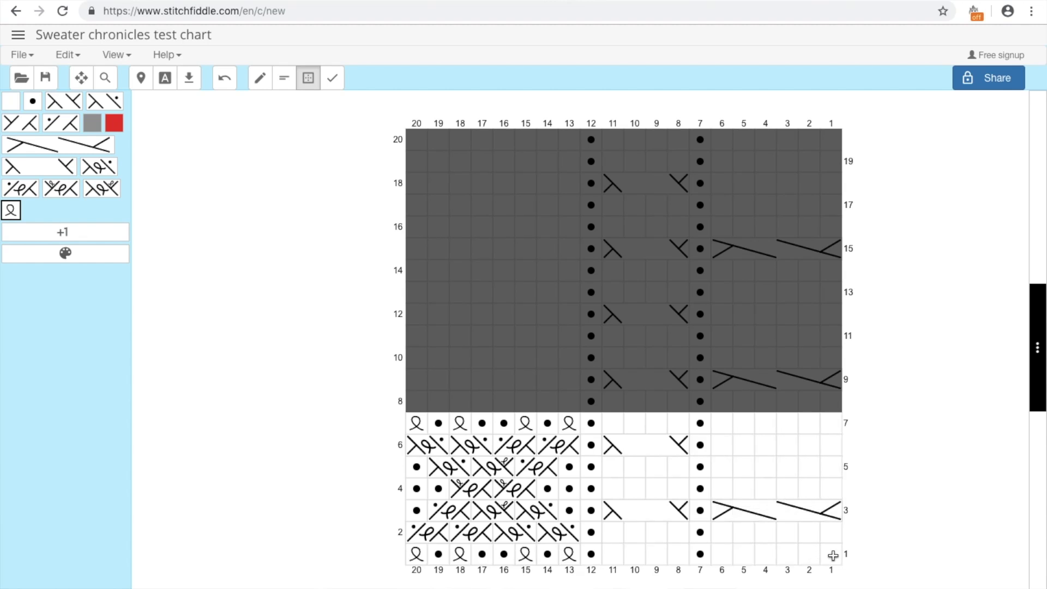
pyautogui.moveTo(833, 555); pyautogui.dragTo(833, 555)
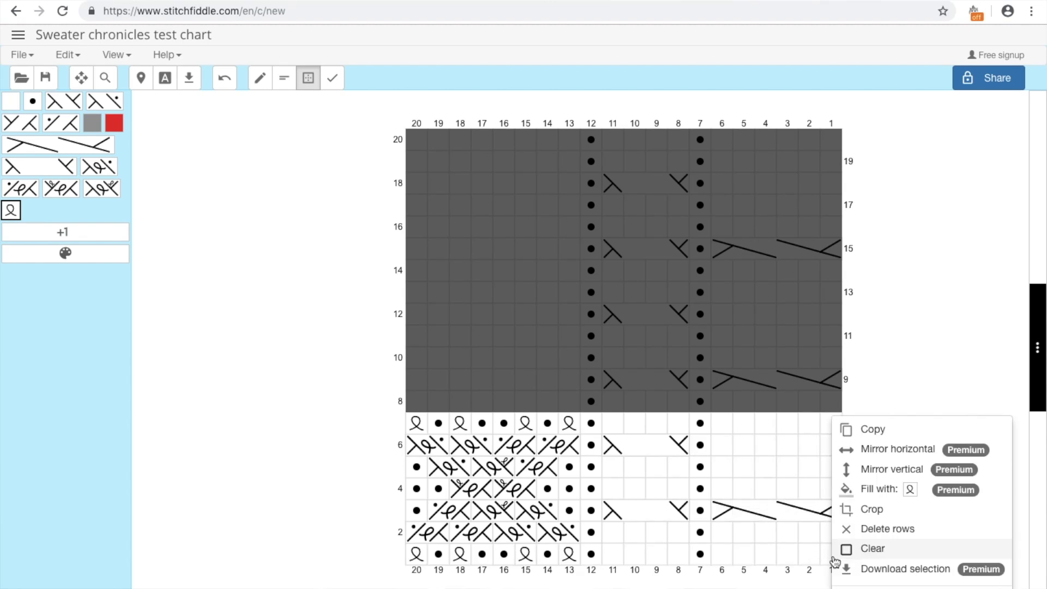
pyautogui.click(913, 513)
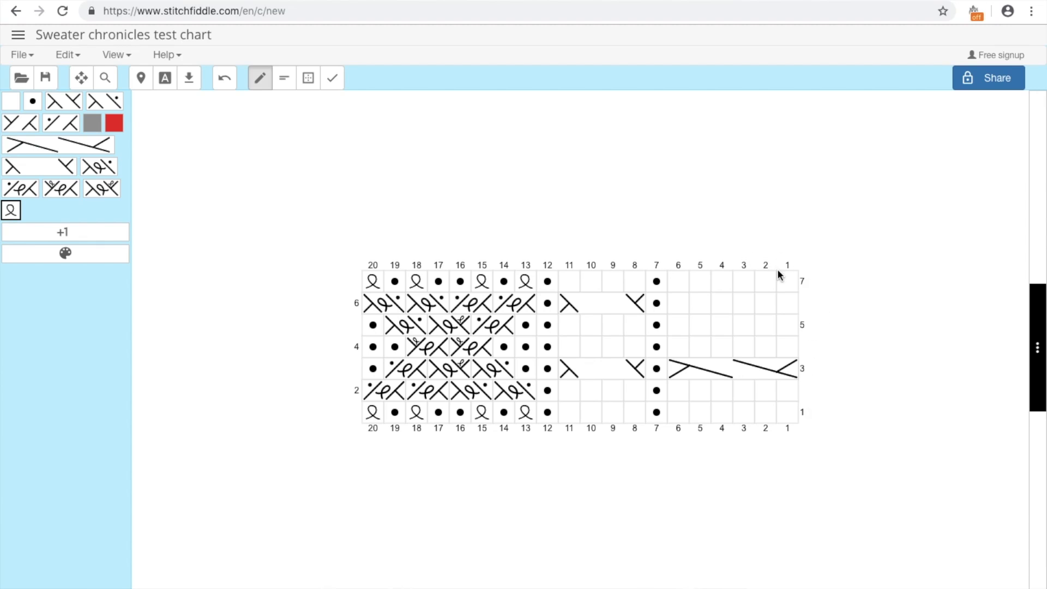
# Add a new row 8 on top with twisted stitches in columns 20, 18, 15 and 13.
pyautogui.rightClick(705, 281)
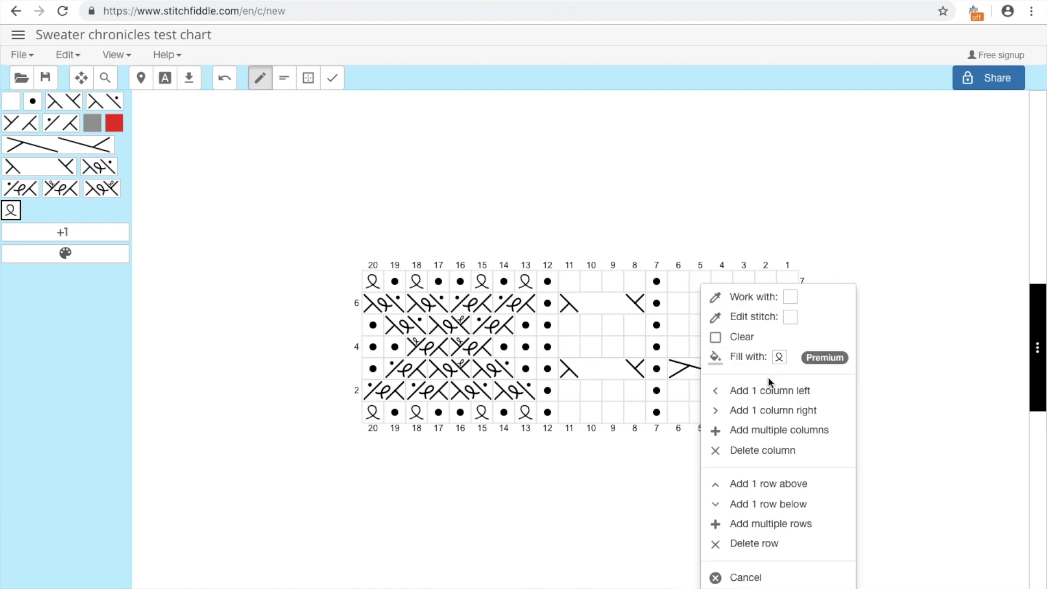
pyautogui.click(786, 485)
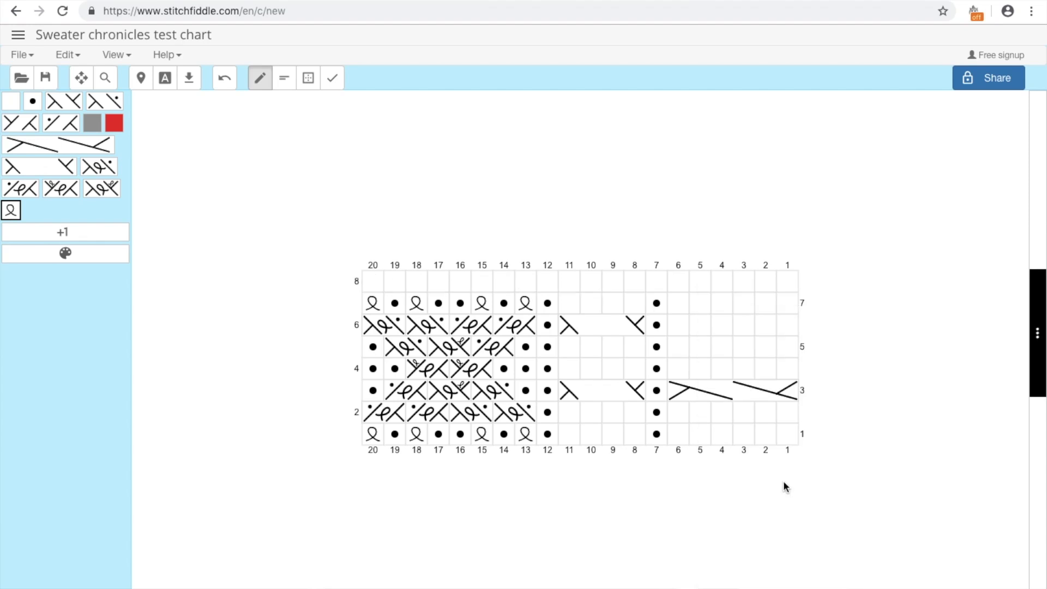
pyautogui.click(378, 287)
pyautogui.click(416, 288)
pyautogui.click(488, 287)
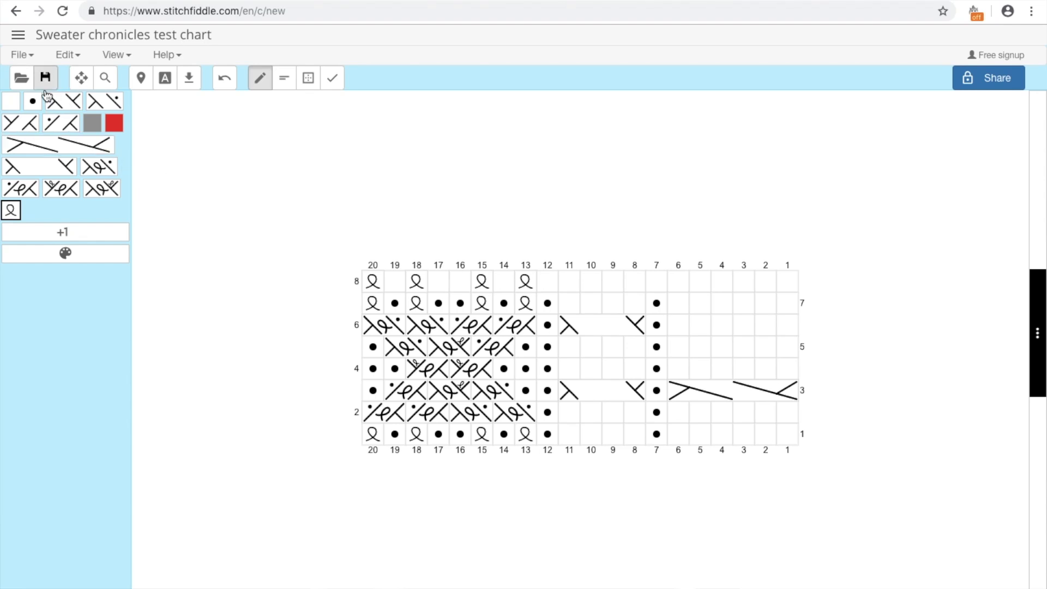
# Place purl dots in row 8 at columns 19, 17, 16, 14, 12 and 7.
pyautogui.click(33, 101)
pyautogui.click(395, 282)
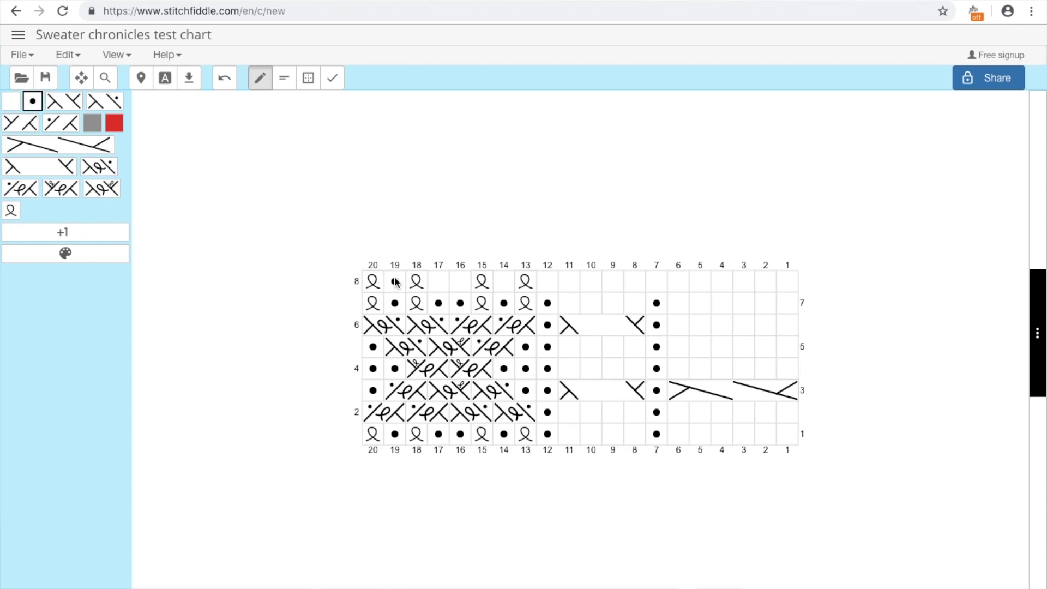
pyautogui.click(438, 281)
pyautogui.click(460, 281)
pyautogui.click(504, 282)
pyautogui.click(547, 281)
pyautogui.click(654, 282)
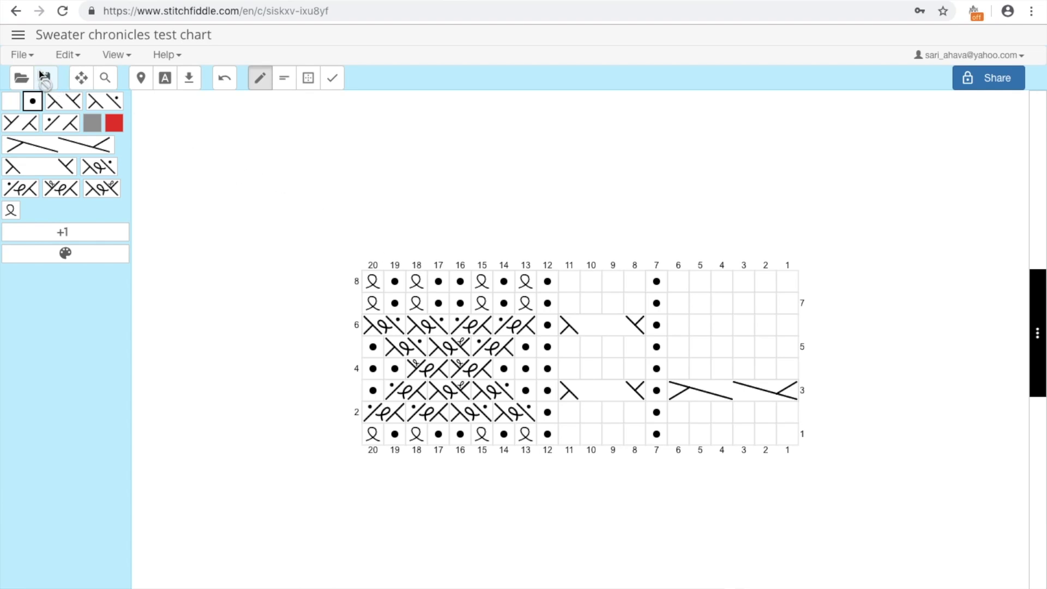
# Save the Sweater chronicles test chart online and bring up column 7's options.
pyautogui.click(105, 77)
pyautogui.moveTo(10, 117)
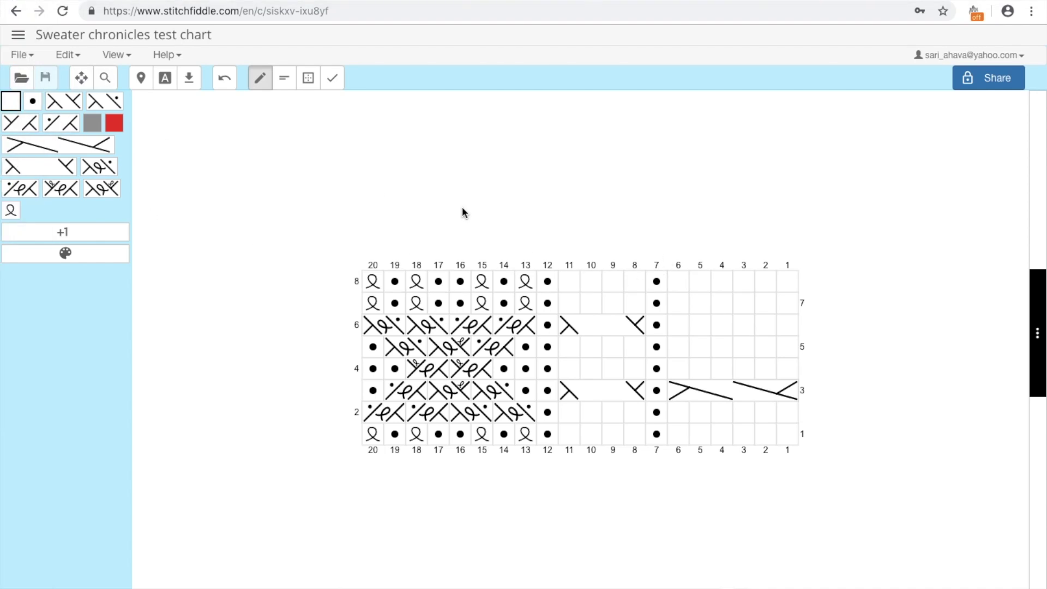
pyautogui.click(657, 264)
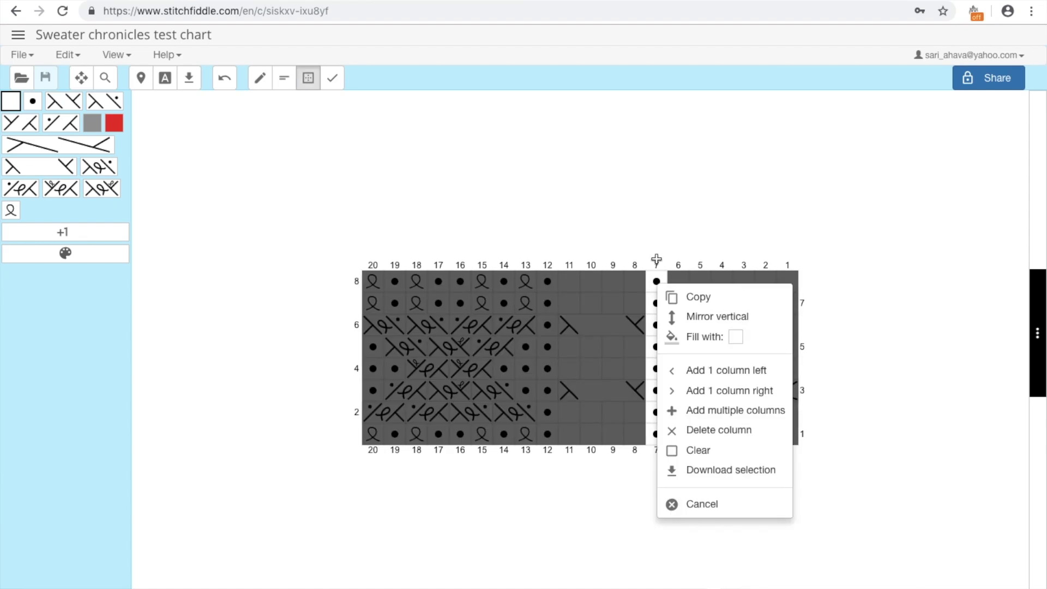
# Clear column 7 and refill it with purl dots.
pyautogui.click(695, 339)
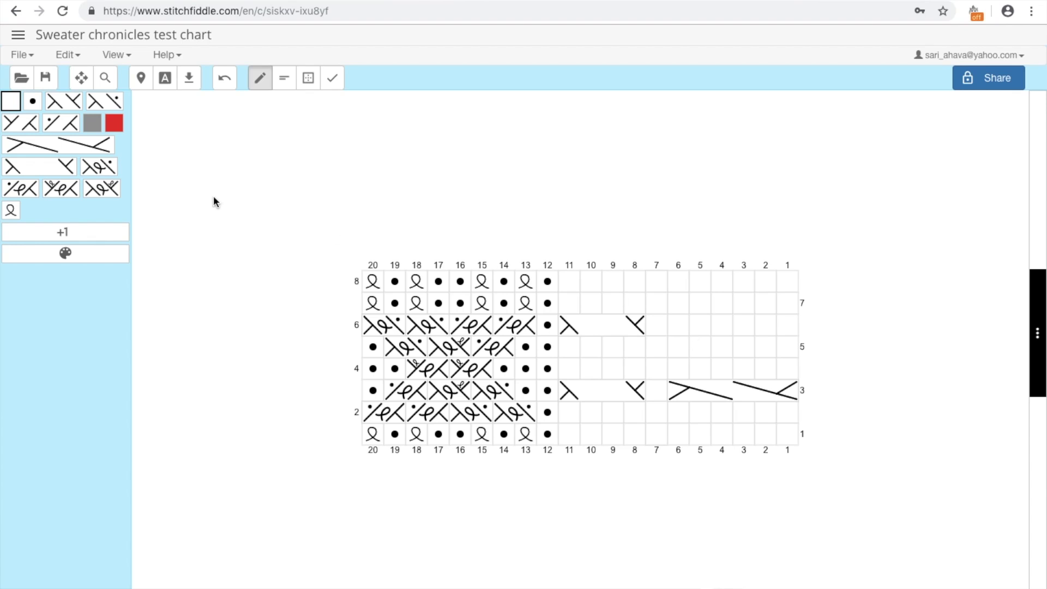
pyautogui.click(32, 101)
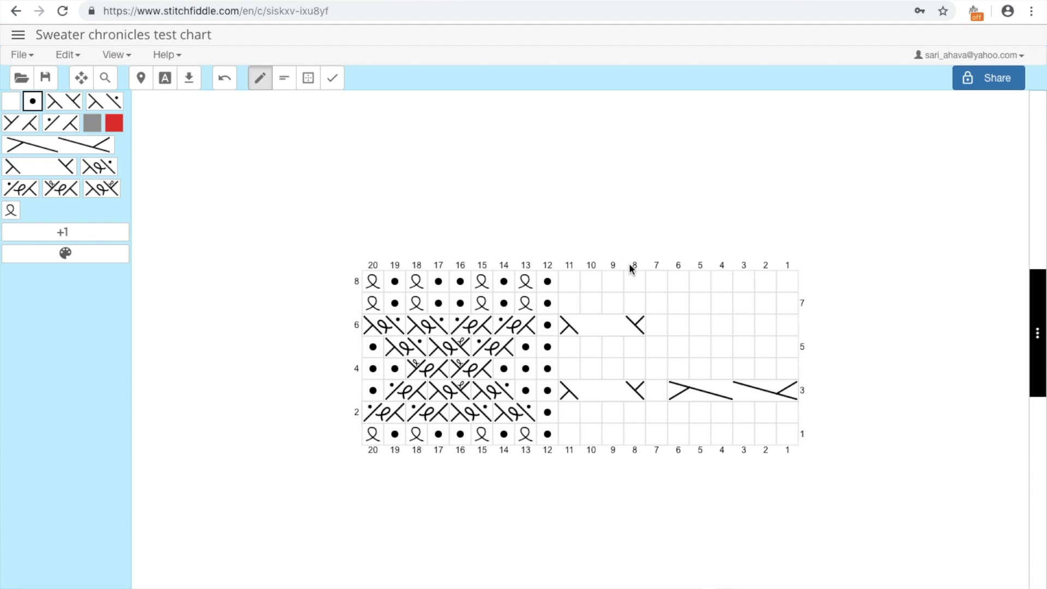
pyautogui.click(660, 261)
pyautogui.click(696, 337)
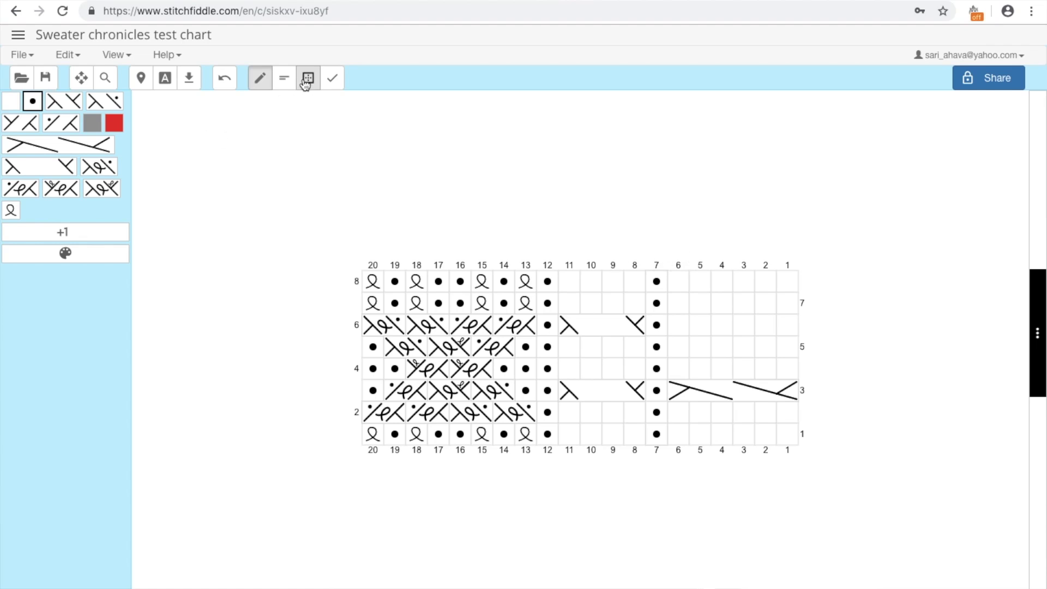
# Trial-fill columns 5–1 in rows 5–8 with purl, then undo the fill.
pyautogui.click(307, 79)
pyautogui.click(693, 306)
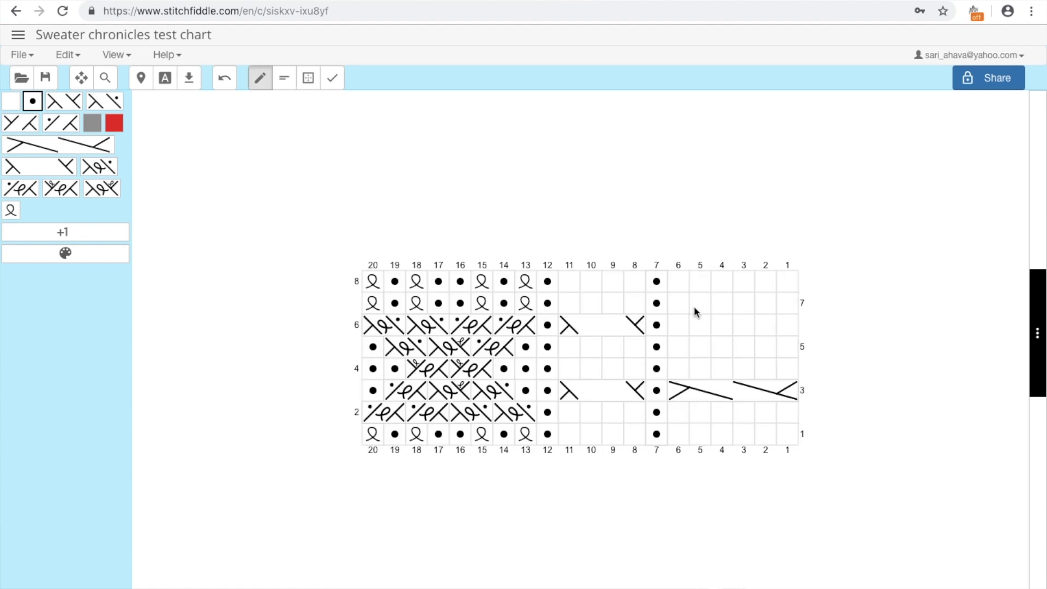
pyautogui.click(309, 79)
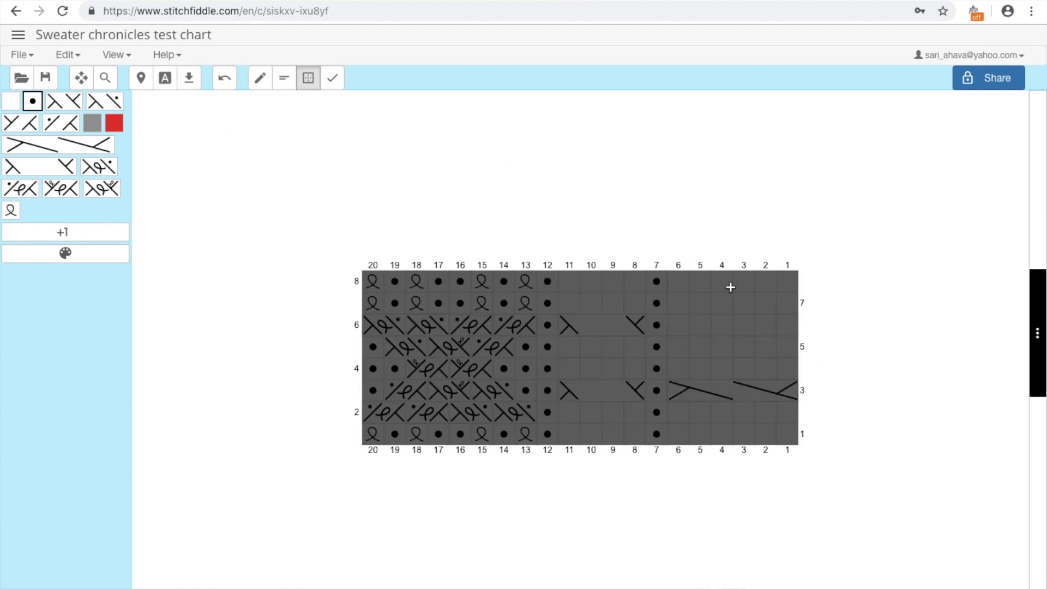
pyautogui.moveTo(699, 278); pyautogui.dragTo(783, 344)
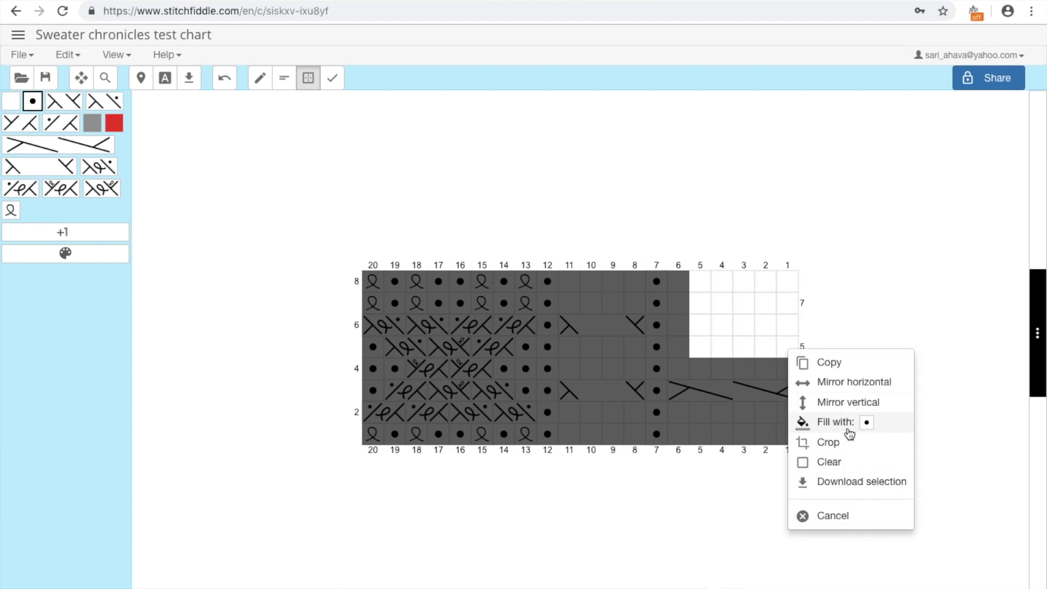
pyautogui.click(847, 425)
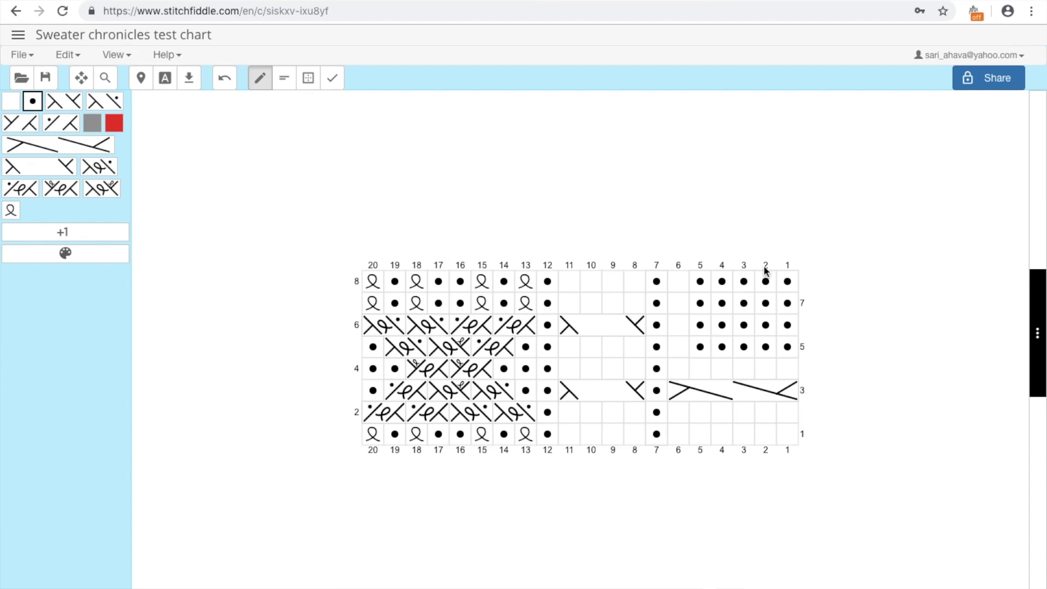
pyautogui.click(228, 80)
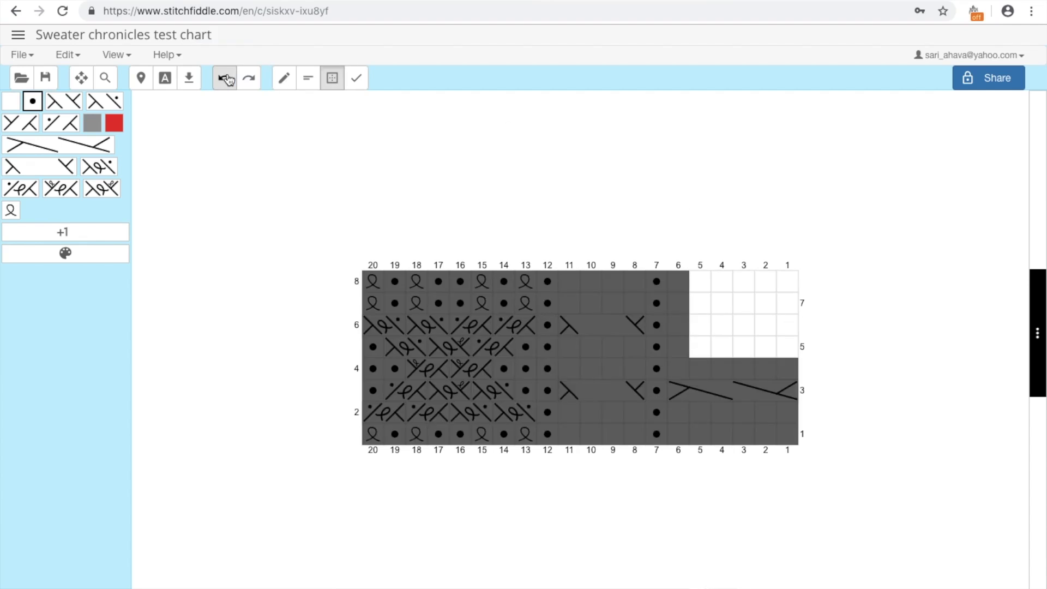
pyautogui.click(284, 138)
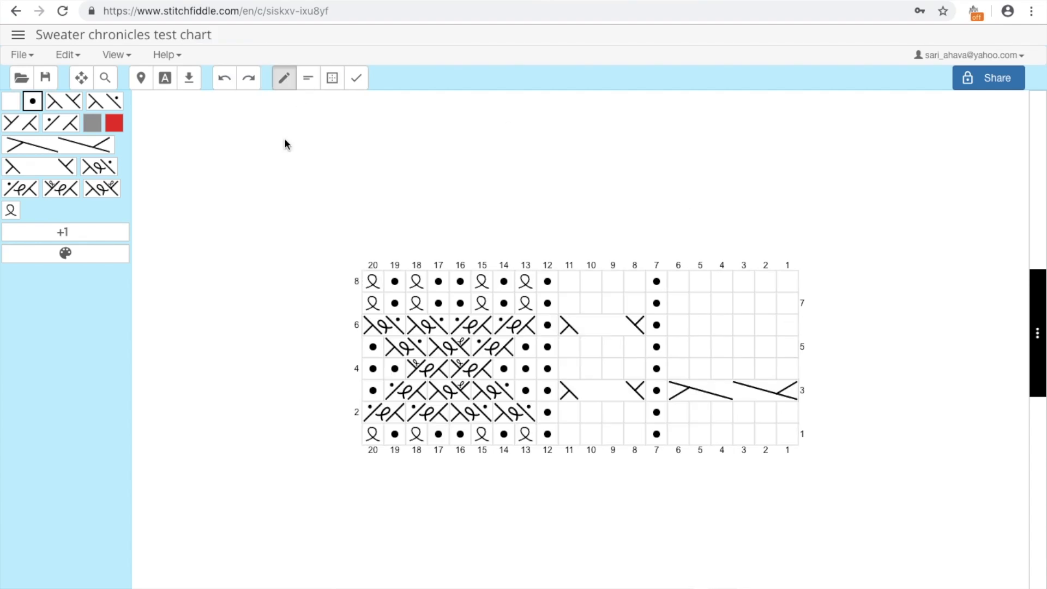
# Draw red lines outlining columns 20–12 as the pattern repeat.
pyautogui.click(316, 80)
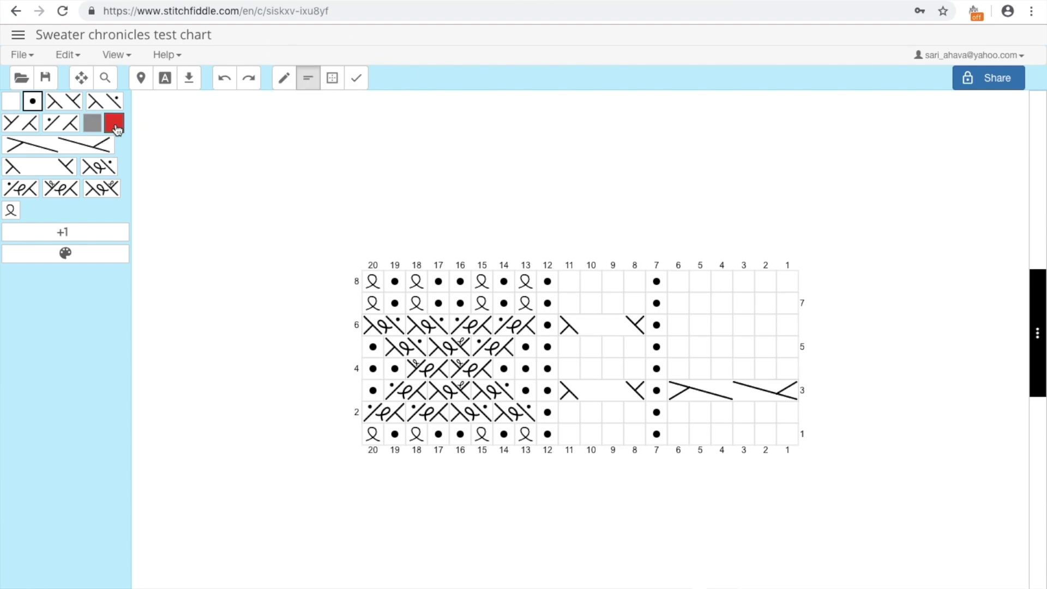
pyautogui.click(115, 125)
pyautogui.moveTo(555, 269); pyautogui.dragTo(569, 460)
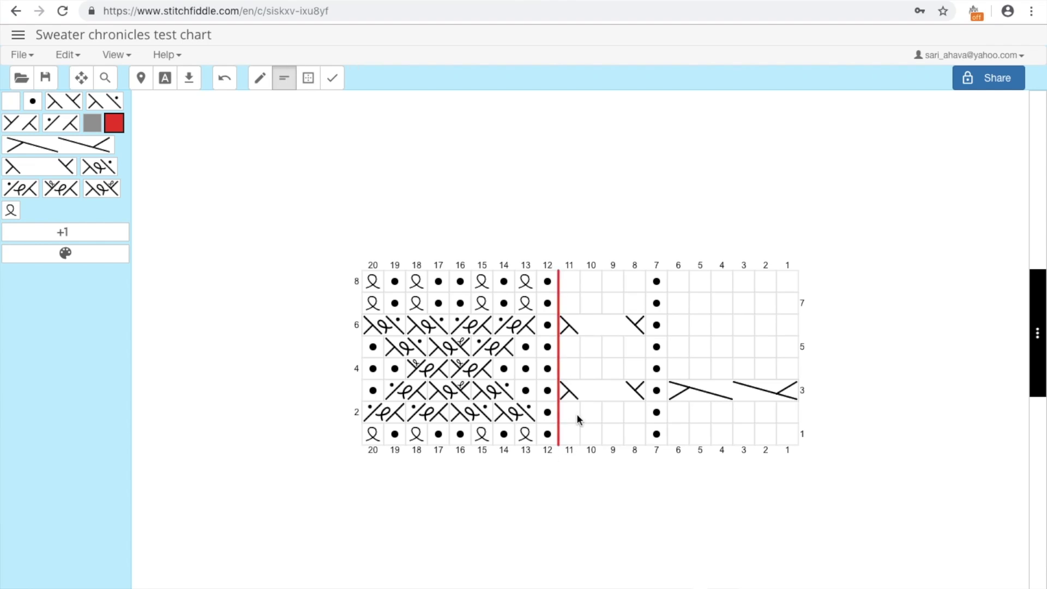
pyautogui.moveTo(558, 270)
pyautogui.mouseDown()
pyautogui.moveTo(364, 273)
pyautogui.moveTo(354, 335)
pyautogui.moveTo(373, 417)
pyautogui.moveTo(362, 445)
pyautogui.moveTo(514, 447)
pyautogui.mouseUp()
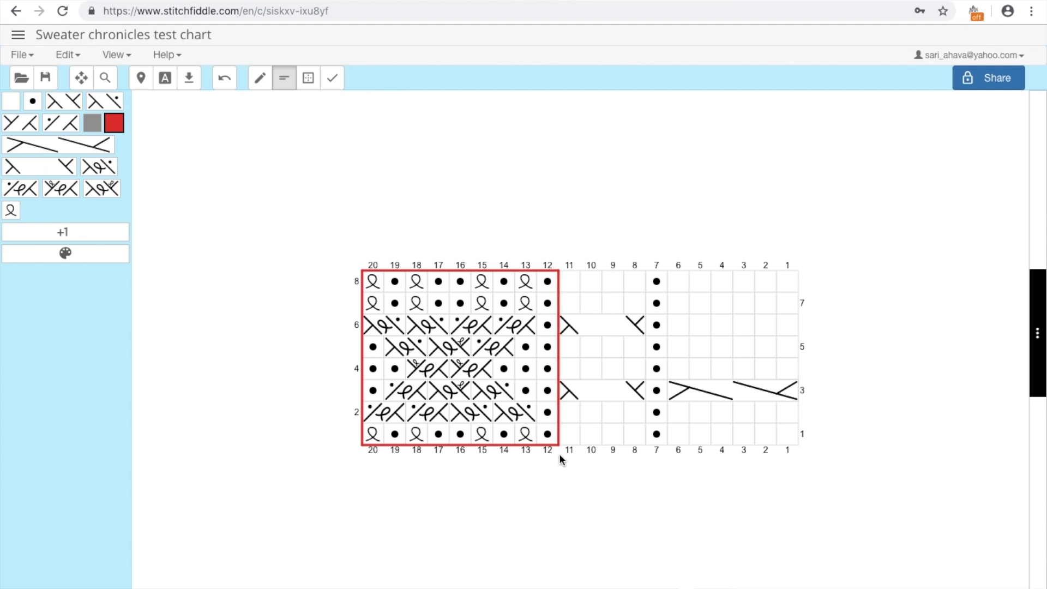
# Remove the five unused stitches from the stitch list.
pyautogui.click(67, 254)
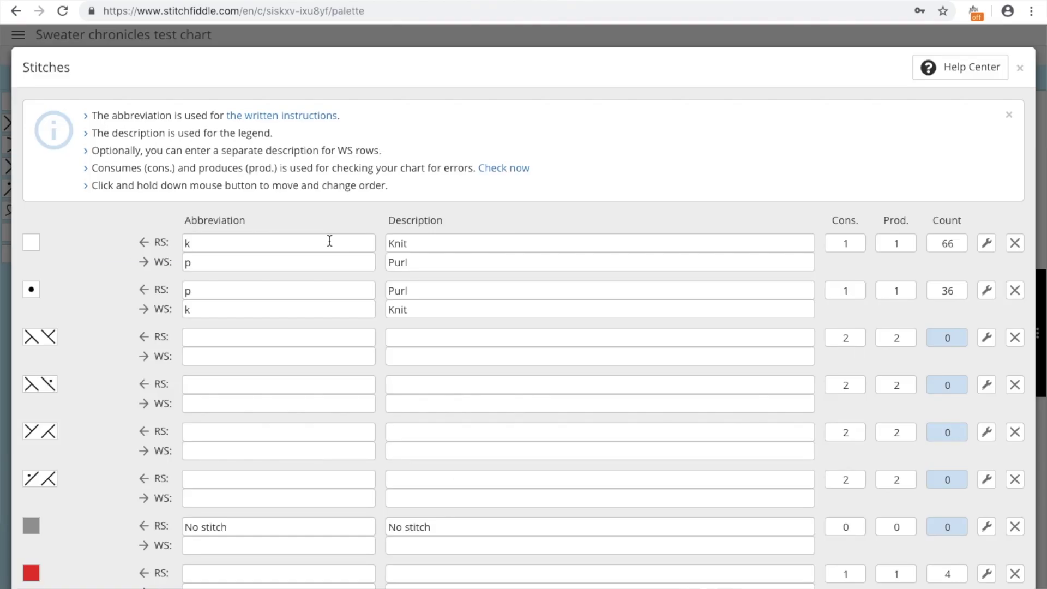
pyautogui.scroll(-1, 329, 240)
pyautogui.scroll(-5, 330, 240)
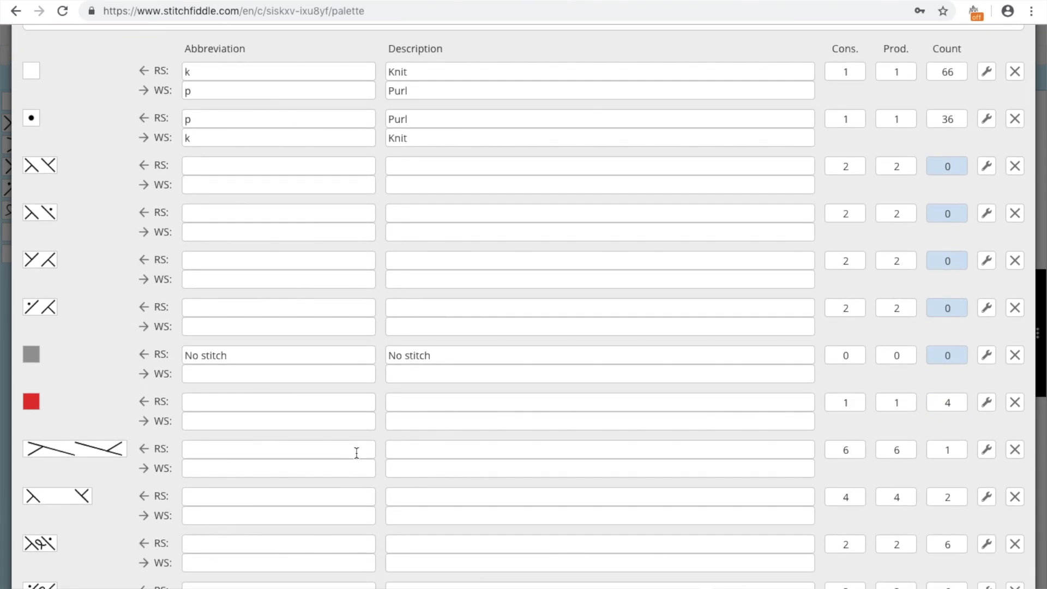
pyautogui.scroll(-10, 473, 464)
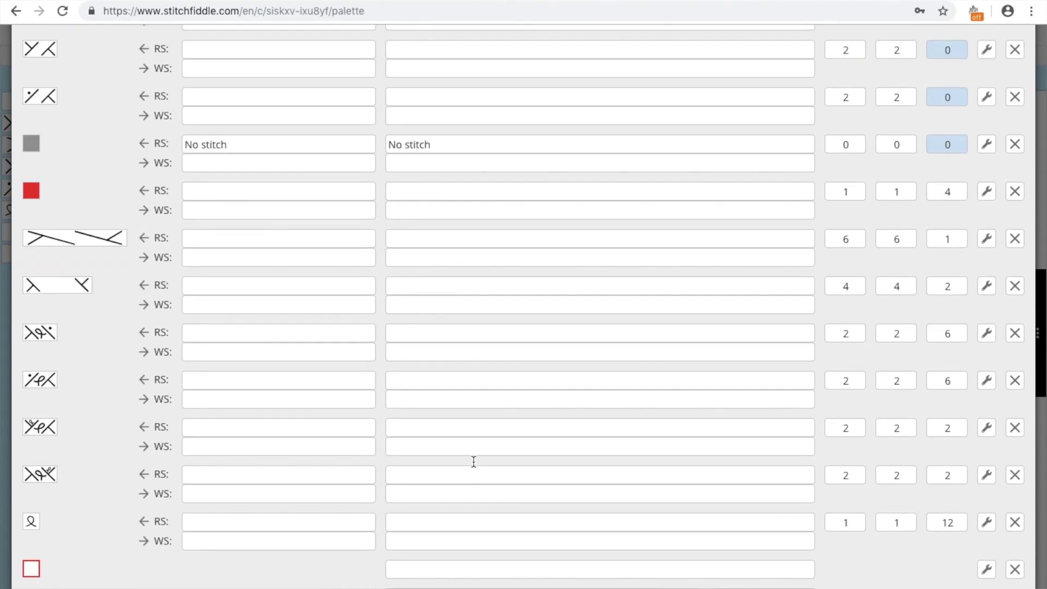
pyautogui.scroll(3, 473, 463)
pyautogui.scroll(9, 473, 460)
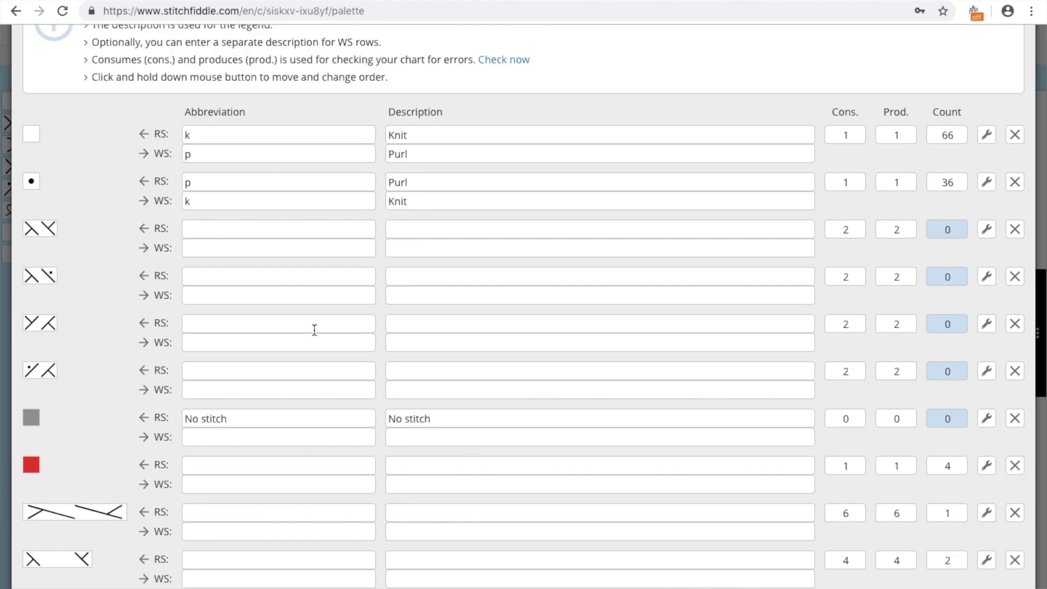
pyautogui.scroll(-12, 346, 295)
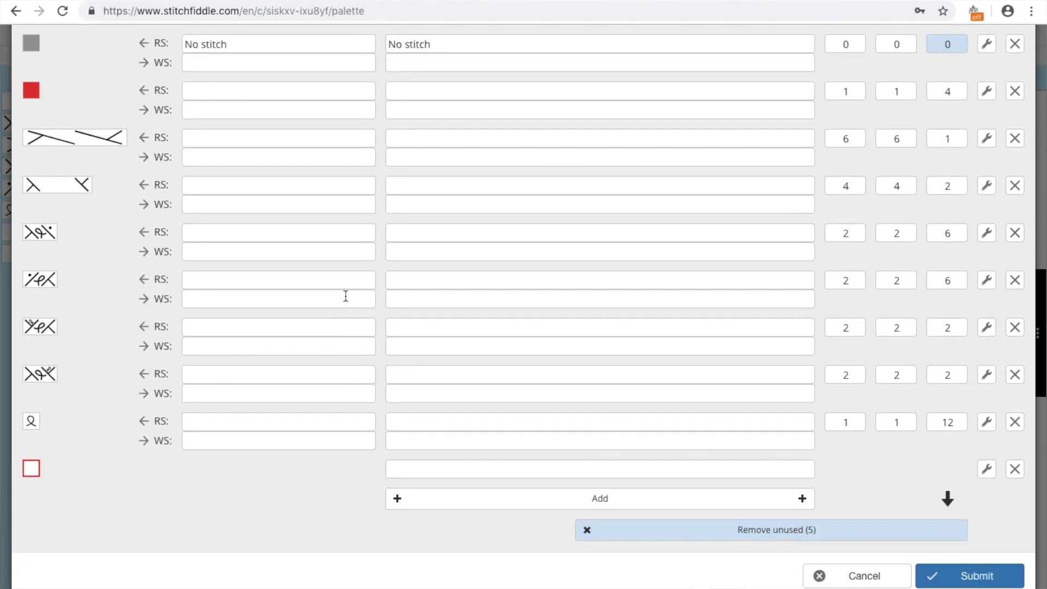
pyautogui.click(779, 530)
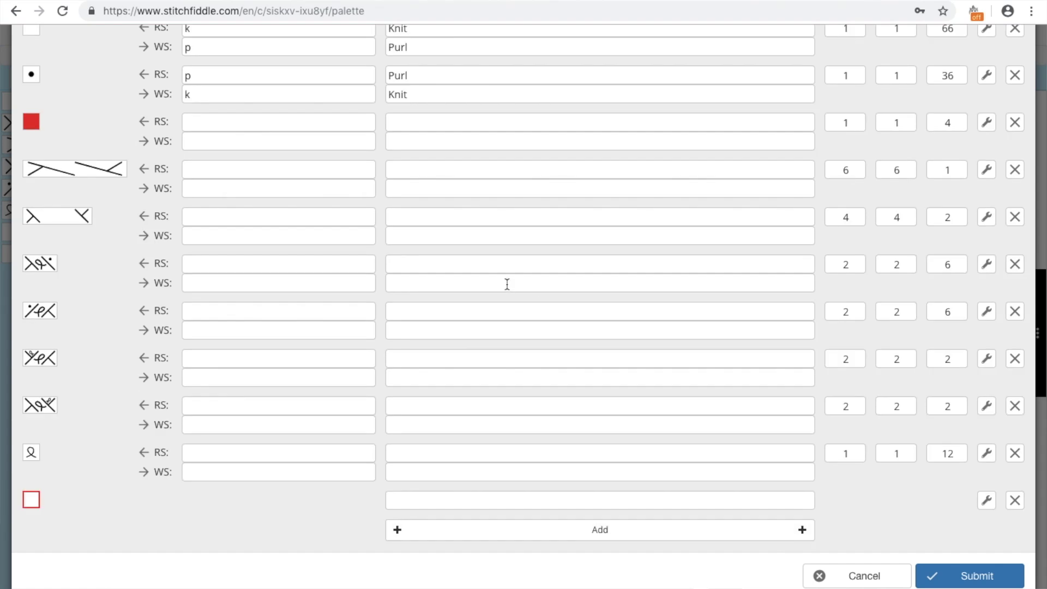
pyautogui.scroll(4, 507, 283)
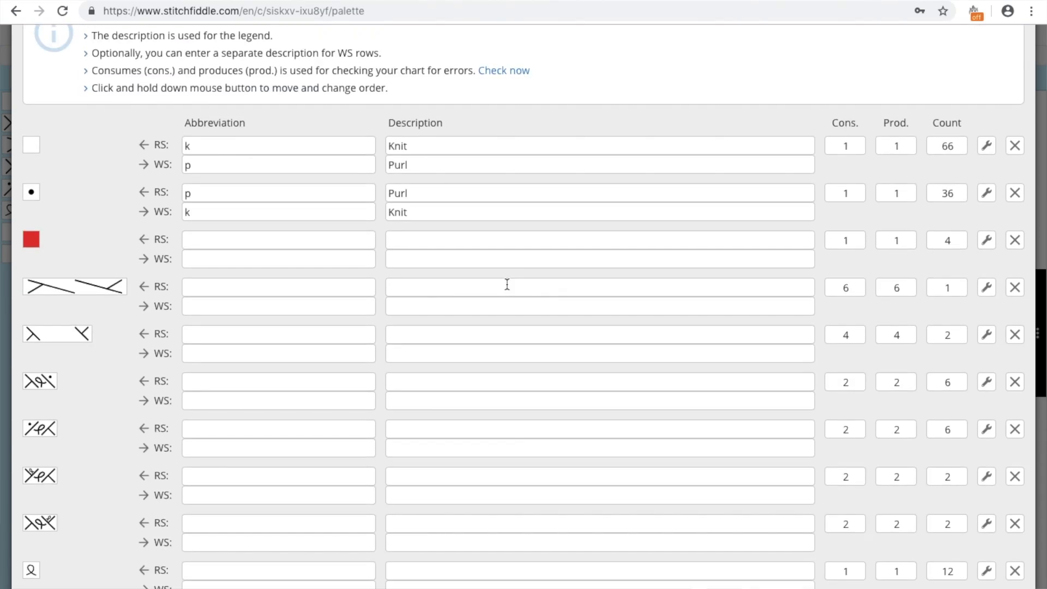
# Label the red line 'pattern repeat' in its RS and WS abbreviation and description fields.
pyautogui.click(285, 240)
pyautogui.write('patter')
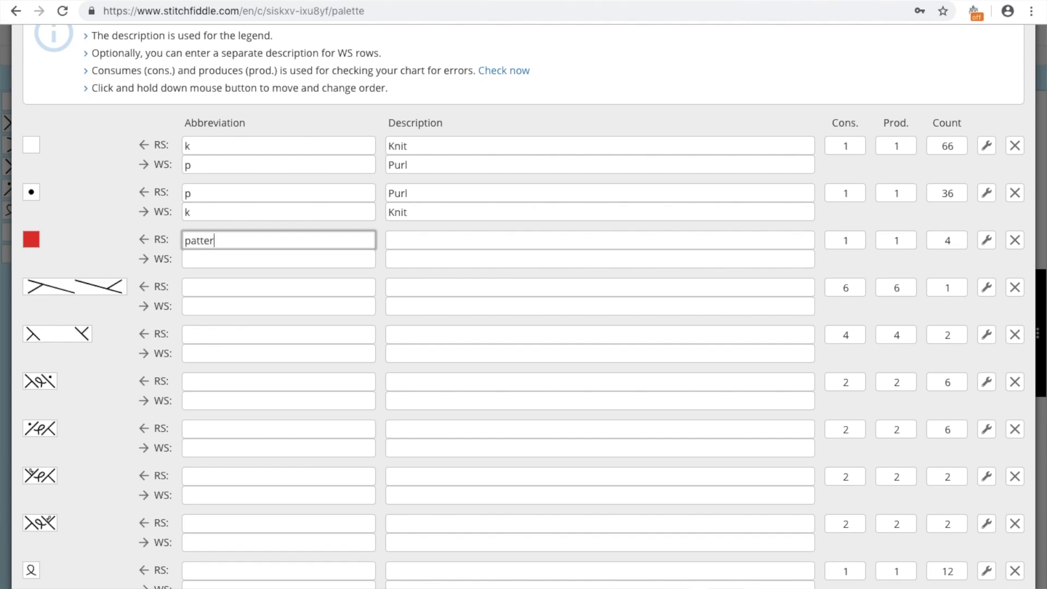
pyautogui.write('n repeat')
pyautogui.press('Tab')
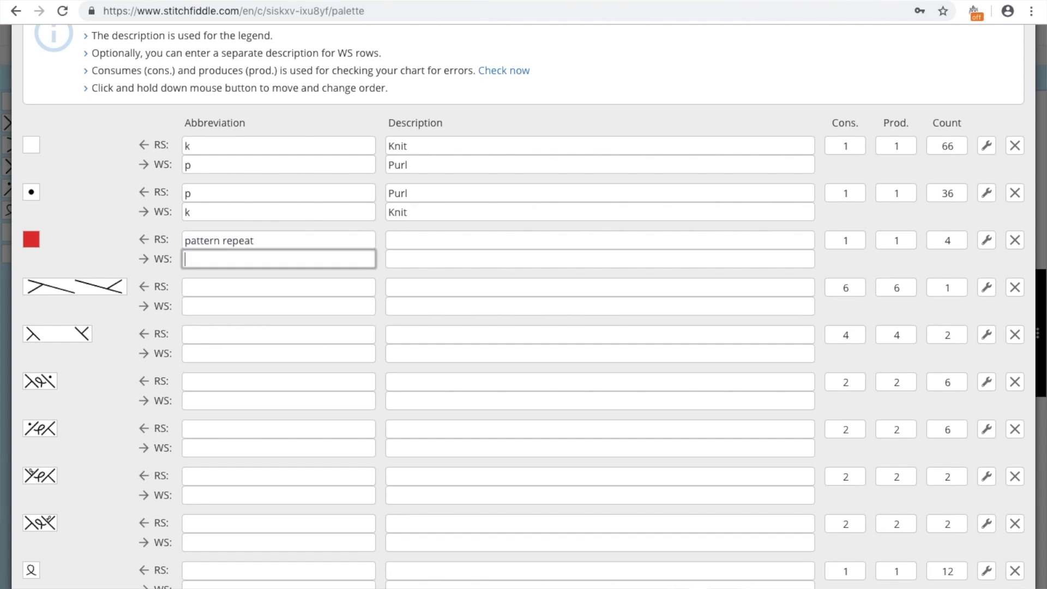
pyautogui.write('pattern repeat')
pyautogui.press('Tab')
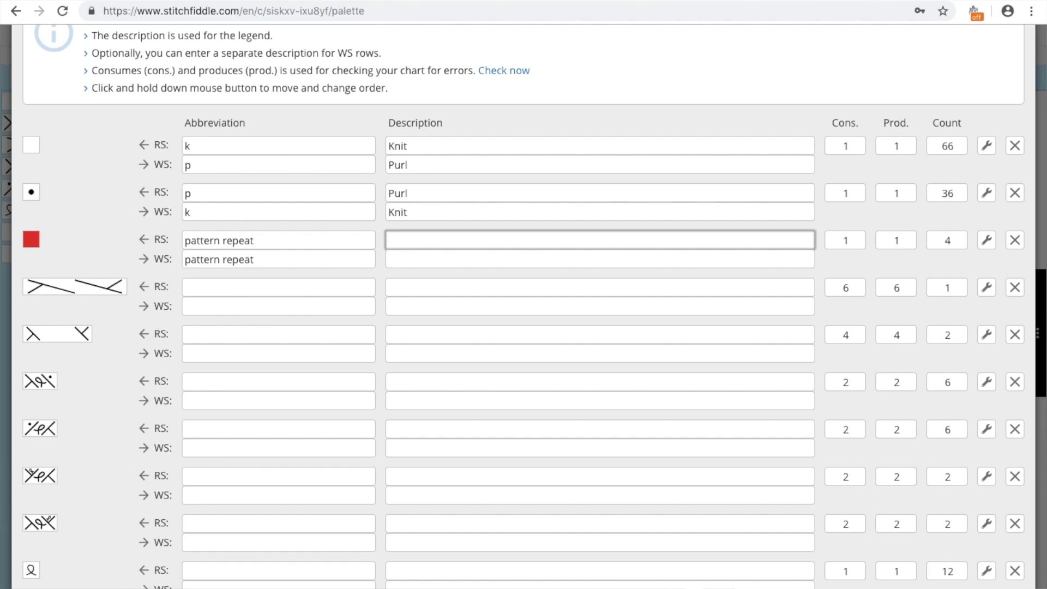
pyautogui.write('pattern repeat')
pyautogui.press('Tab')
pyautogui.write('pattern repeat')
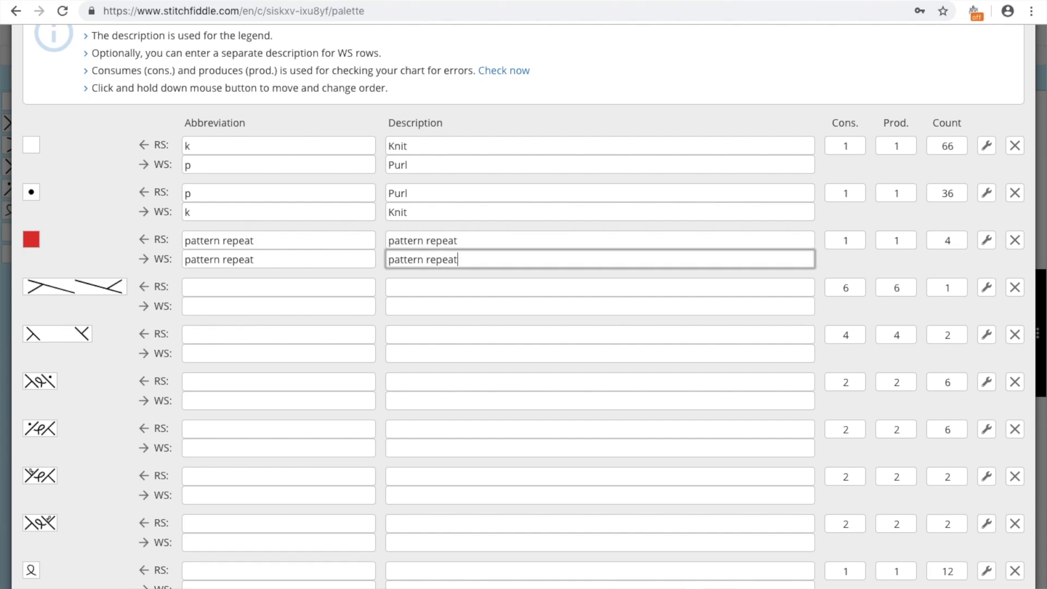
pyautogui.click(213, 290)
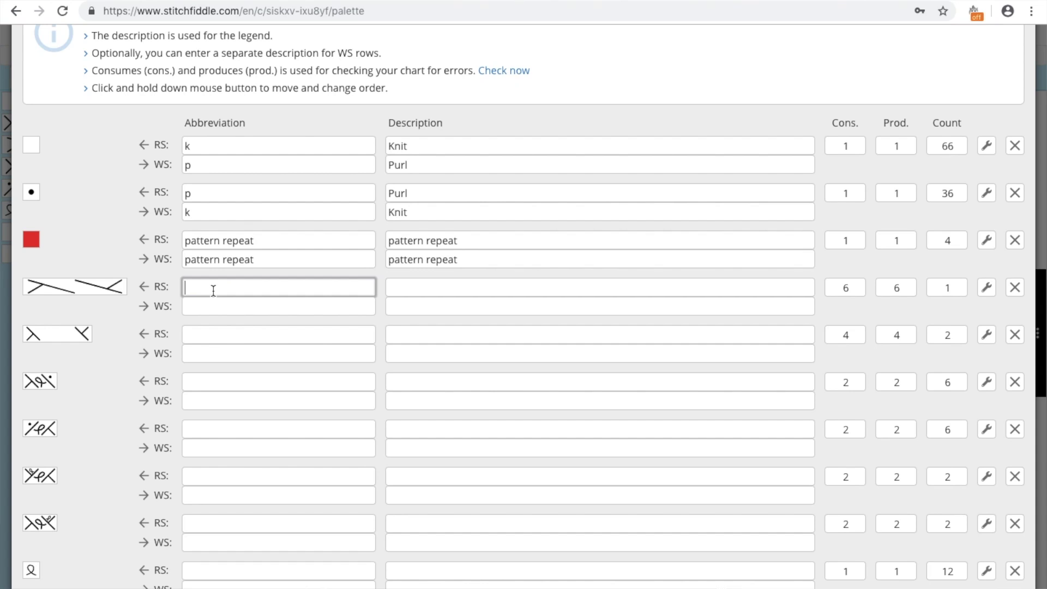
# Label the 3/3 cable '3/3 LC' in its RS and WS abbreviation and description fields.
pyautogui.write('3/3 LC')
pyautogui.hotkey('ctrl', 'a')
pyautogui.hotkey('ctrl', 'c')
pyautogui.click(188, 306)
pyautogui.hotkey('ctrl', 'v')
pyautogui.click(415, 288)
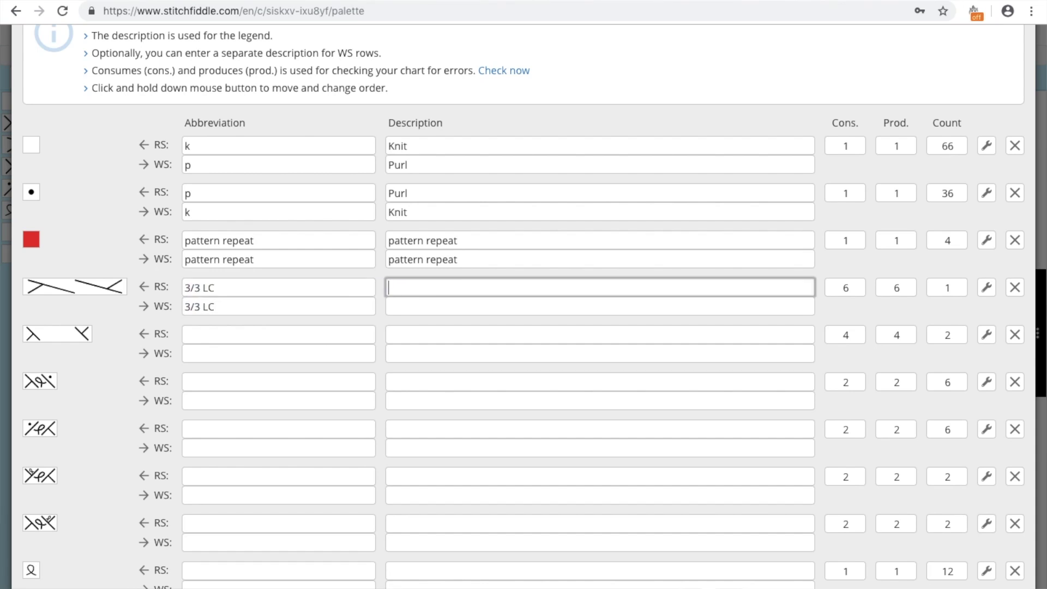
pyautogui.hotkey('ctrl', 'v')
pyautogui.click(415, 306)
pyautogui.hotkey('ctrl', 'v')
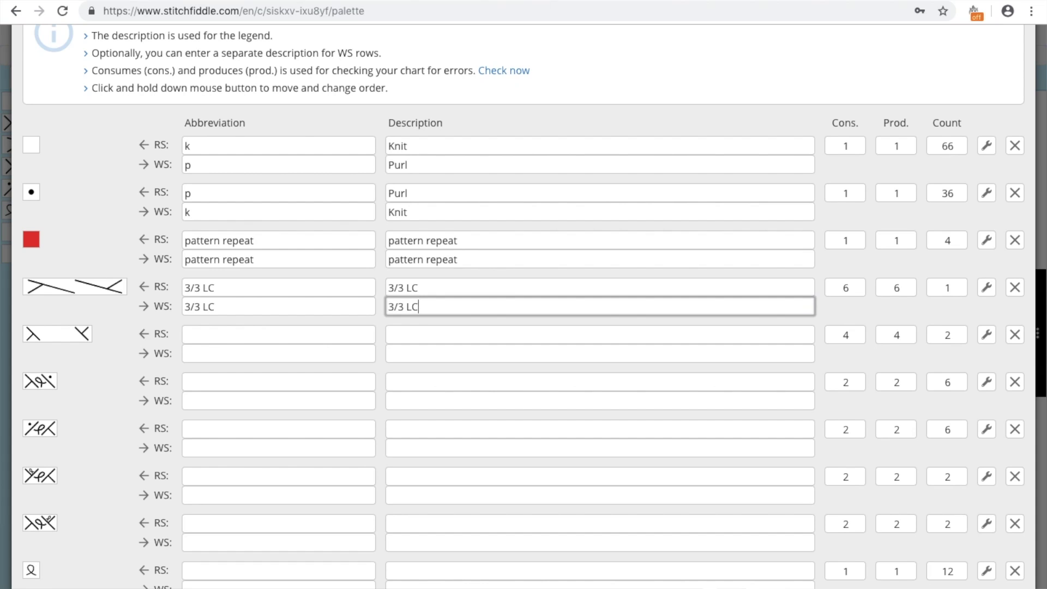
# Label the 2/2 cable '2/2 LC' in all four fields and begin the '1/1 LCP' cable label.
pyautogui.click(213, 335)
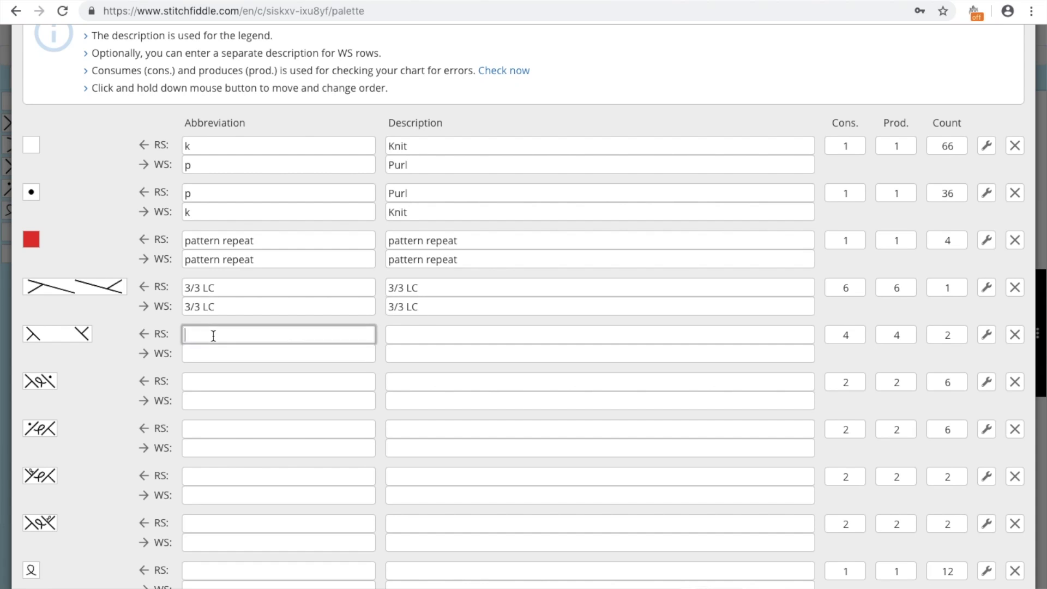
pyautogui.write('2/2 LC')
pyautogui.hotkey('ctrl', 'a')
pyautogui.hotkey('ctrl', 'c')
pyautogui.click(186, 353)
pyautogui.hotkey('ctrl', 'v')
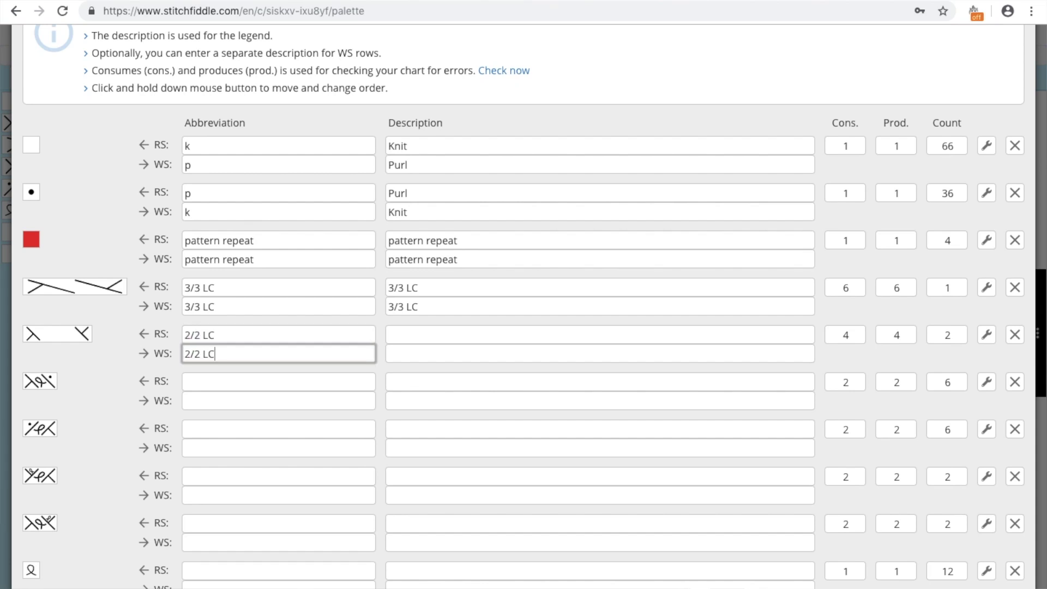
pyautogui.press('Tab')
pyautogui.hotkey('ctrl', 'v')
pyautogui.press('Tab')
pyautogui.hotkey('ctrl', 'v')
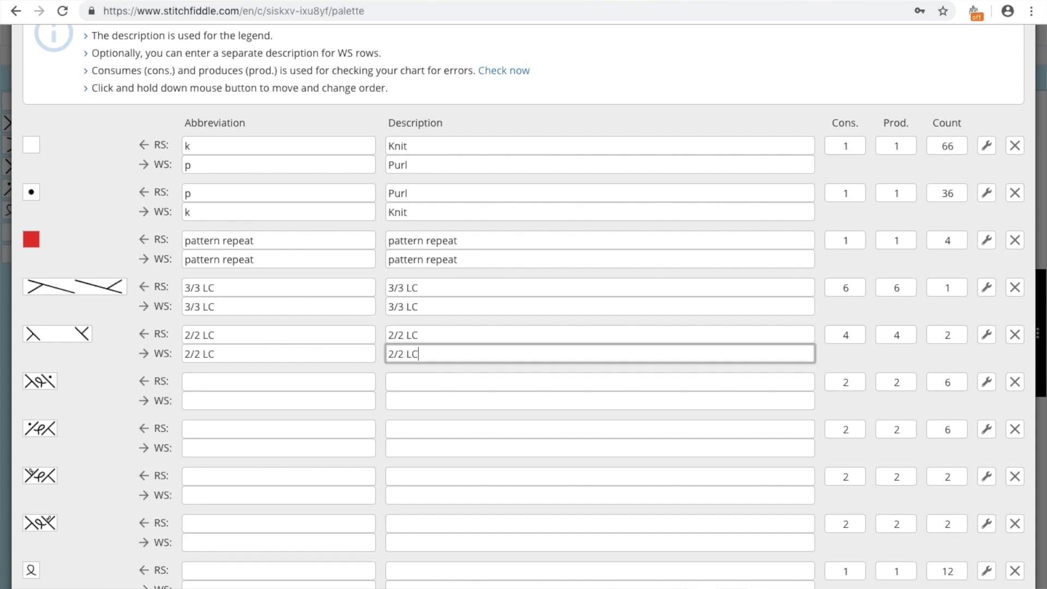
pyautogui.press('Tab')
pyautogui.press('Tab')
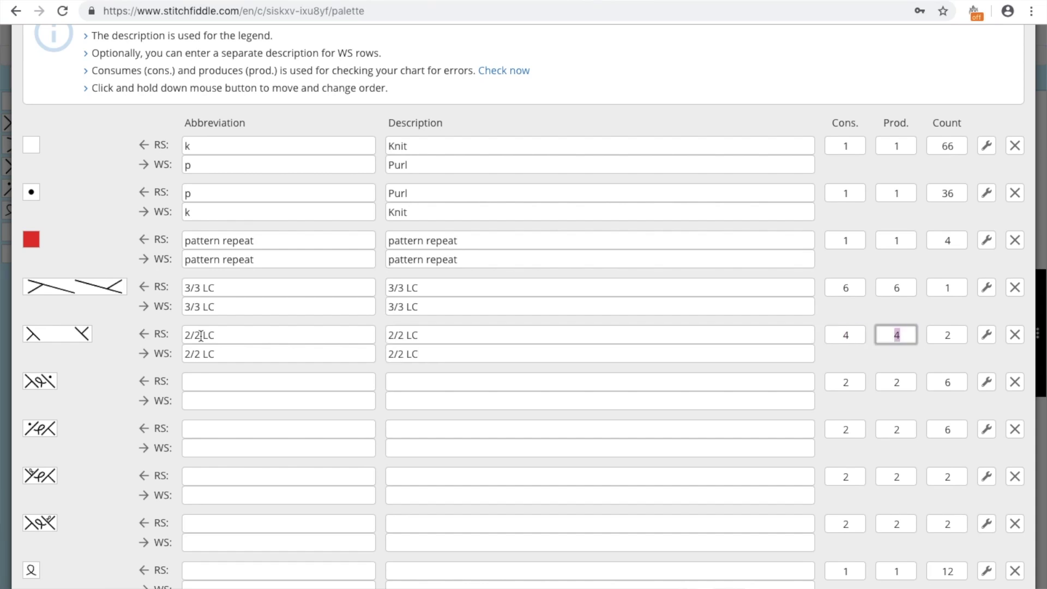
pyautogui.click(198, 383)
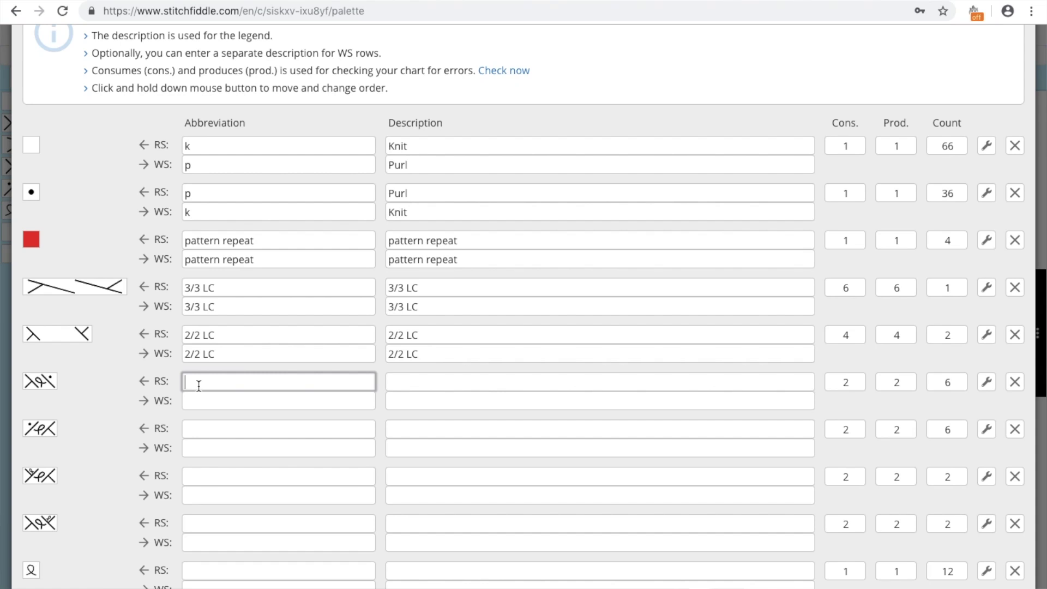
pyautogui.write('1/1 LCP')
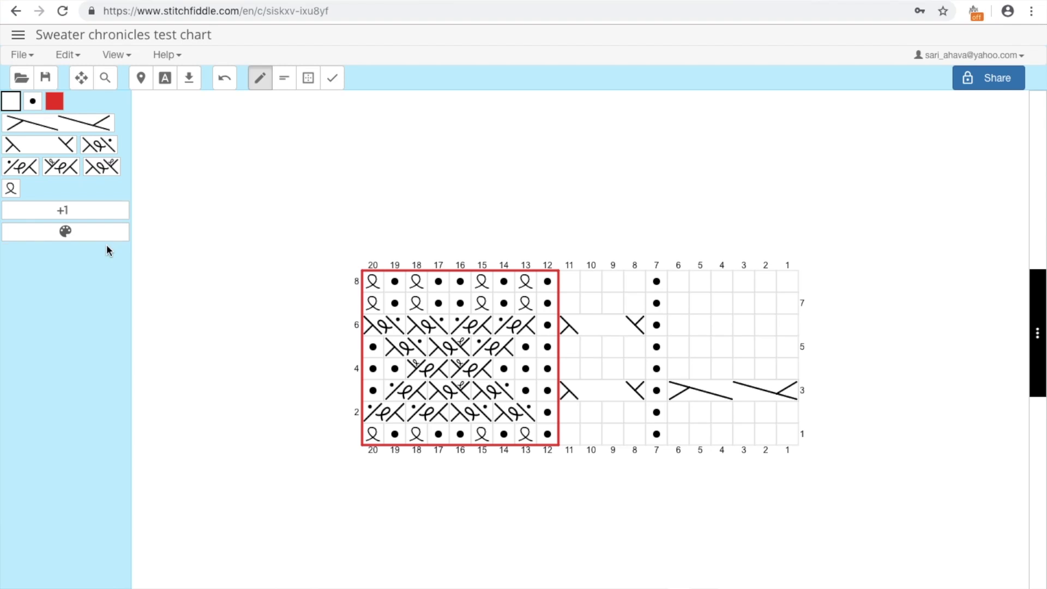
# Generate a medium PNG of the chart with the legend at the bottom.
pyautogui.click(190, 81)
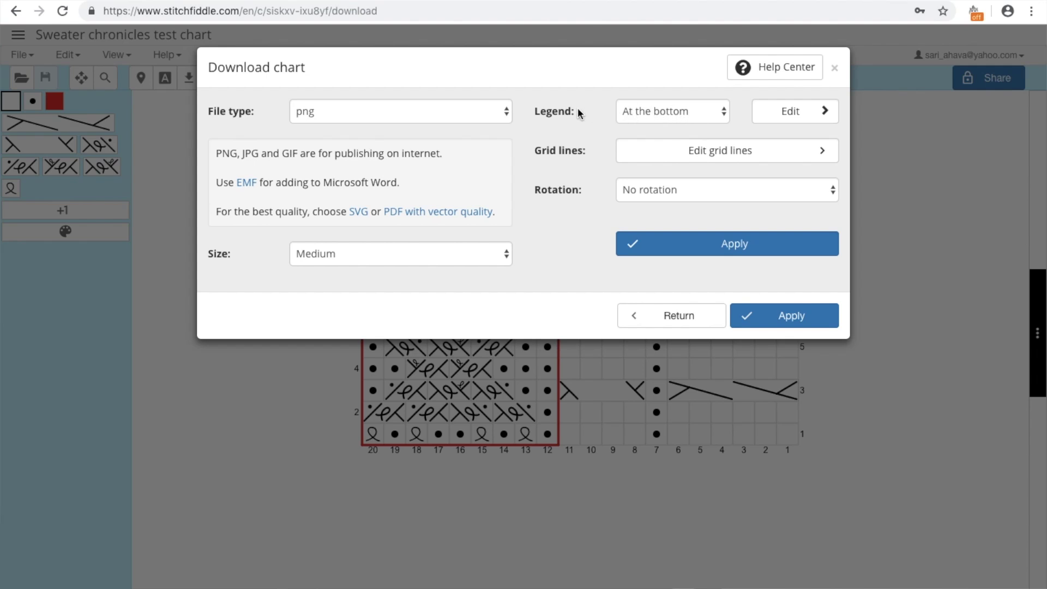
pyautogui.click(740, 248)
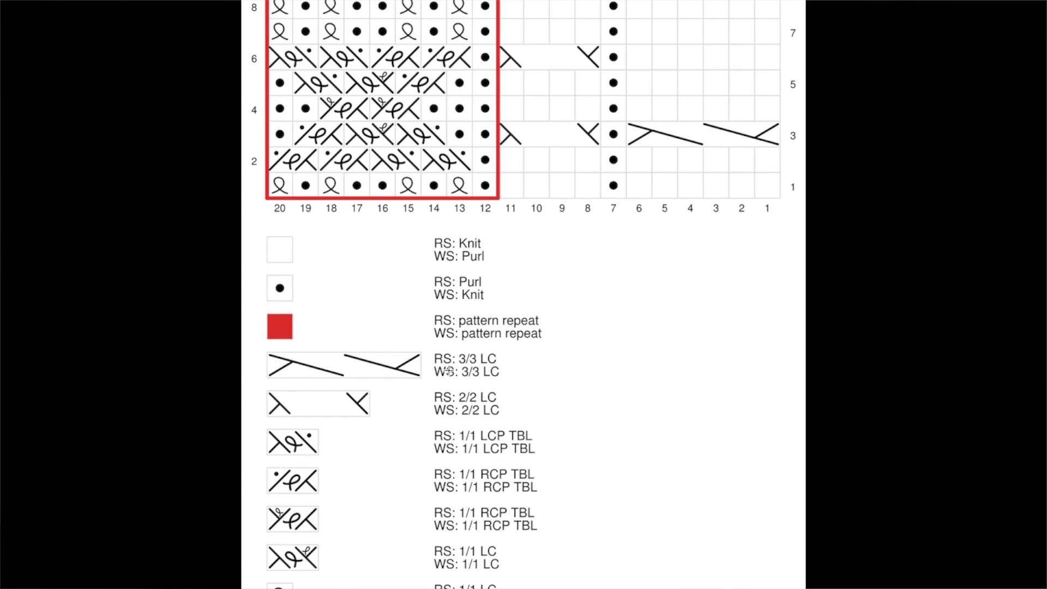
# Open the chart's written instructions and restore the RS row label text to 'Row'.
pyautogui.click(234, 266)
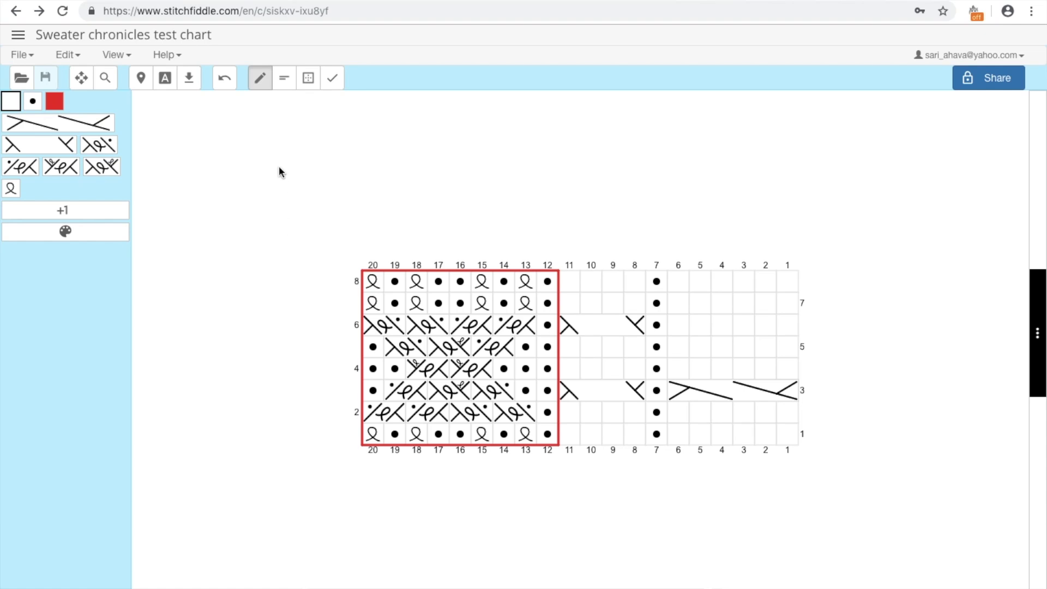
pyautogui.click(166, 80)
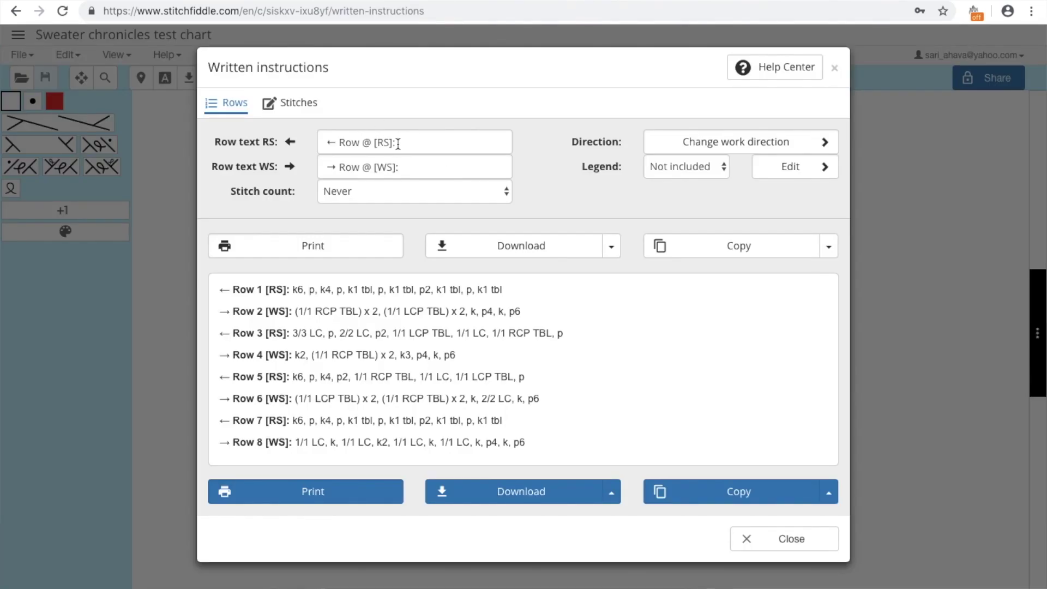
pyautogui.click(347, 143)
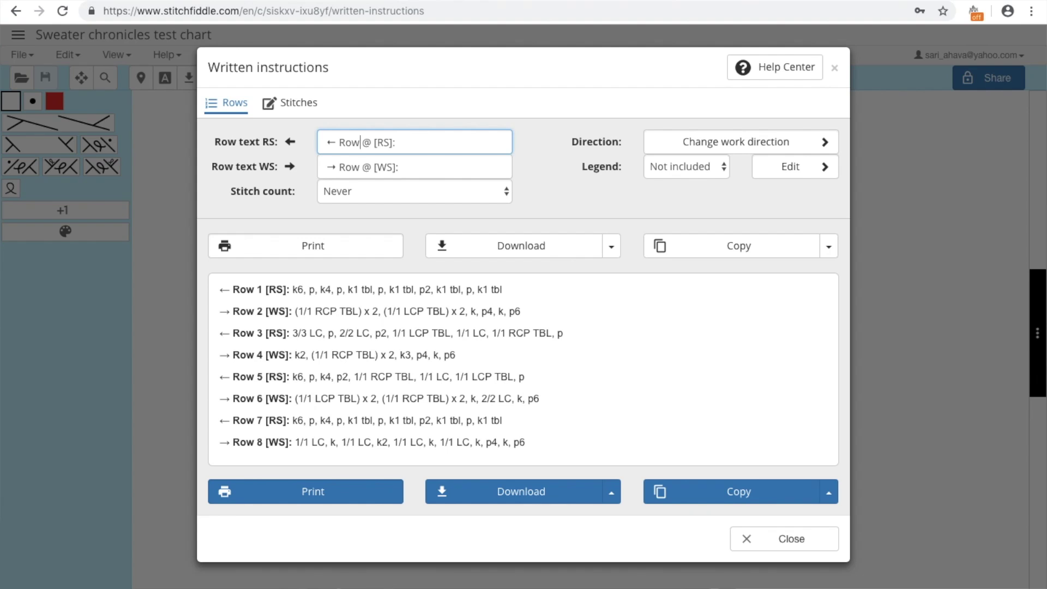
pyautogui.press('BackSpace')
pyautogui.press('BackSpace')
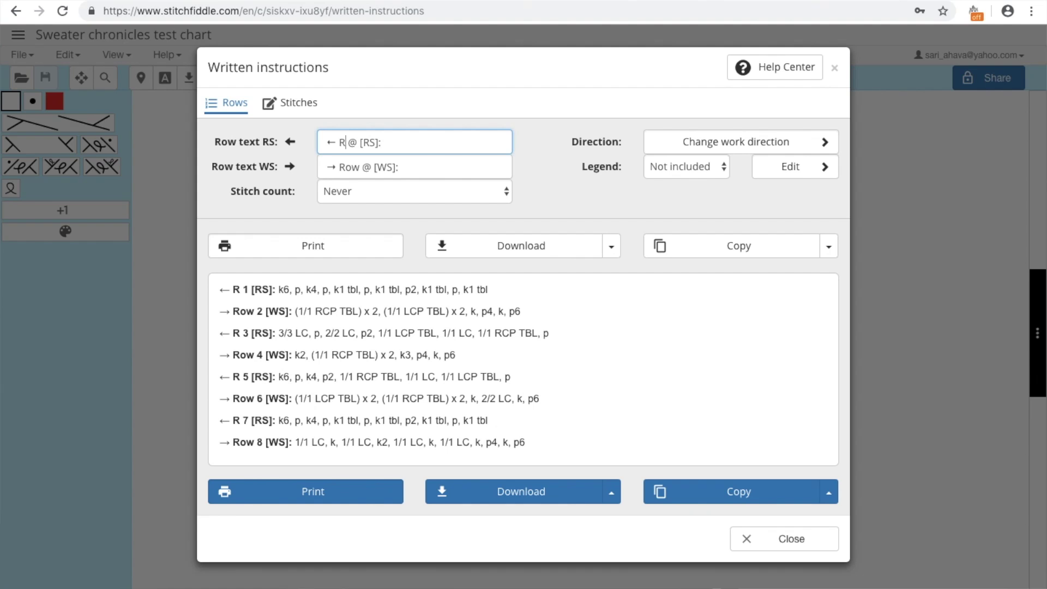
pyautogui.write('ow')
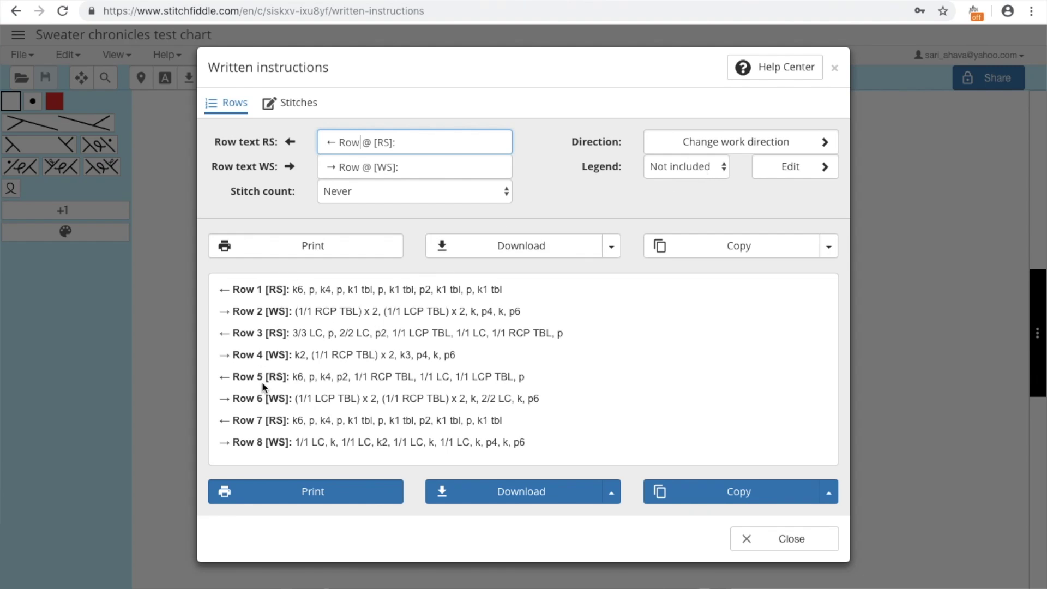
# Delete the arrow prefix from both the RS and WS row labels.
pyautogui.click(340, 142)
pyautogui.press('BackSpace')
pyautogui.press('BackSpace')
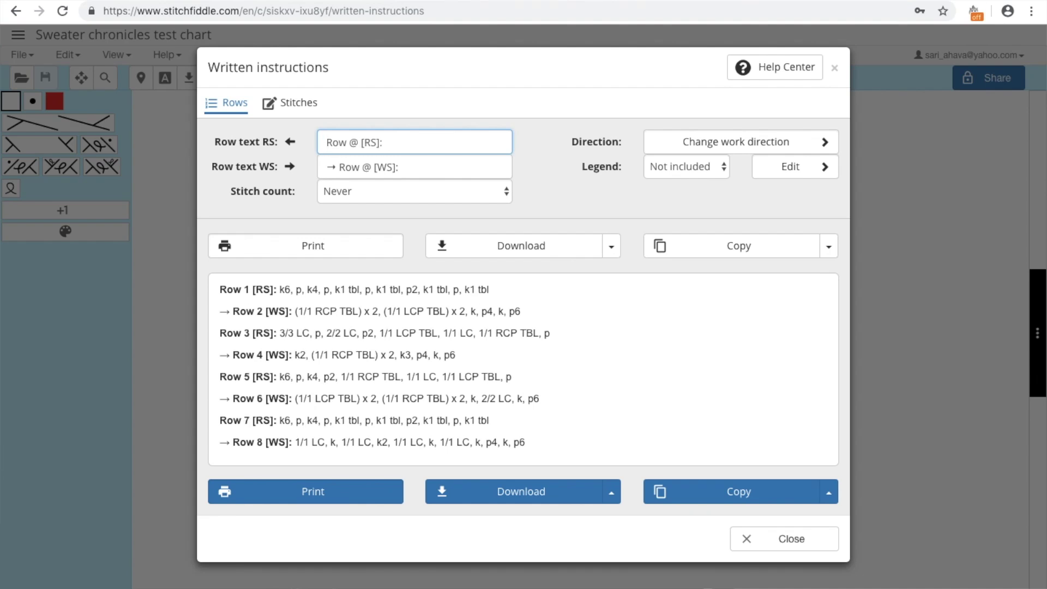
pyautogui.click(338, 167)
pyautogui.press('BackSpace')
pyautogui.press('BackSpace')
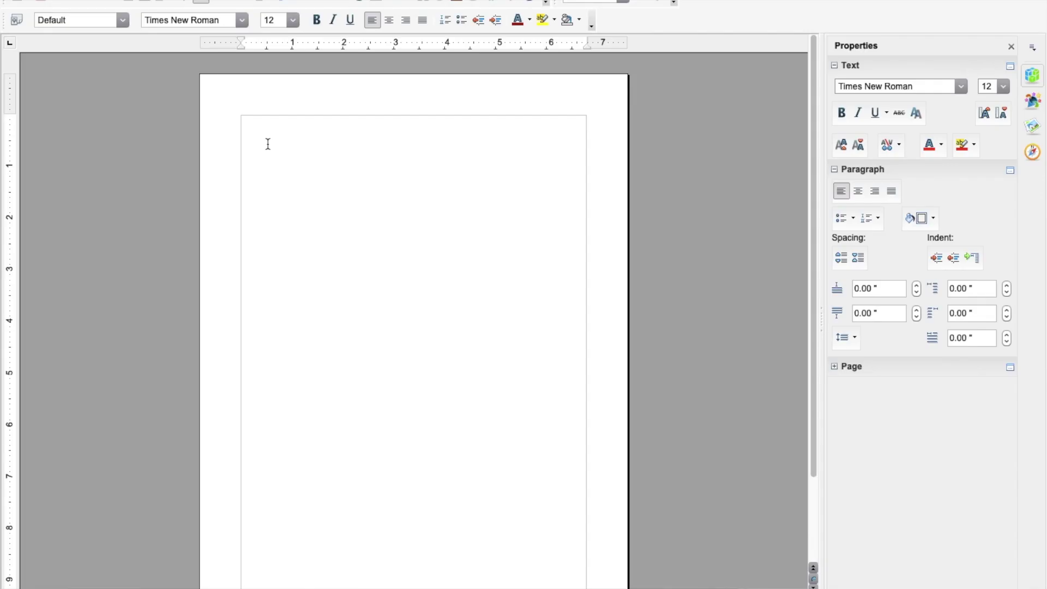
# Set the eight pasted row instructions to Arial at 14 pt.
pyautogui.moveTo(467, 194); pyautogui.dragTo(194, 106)
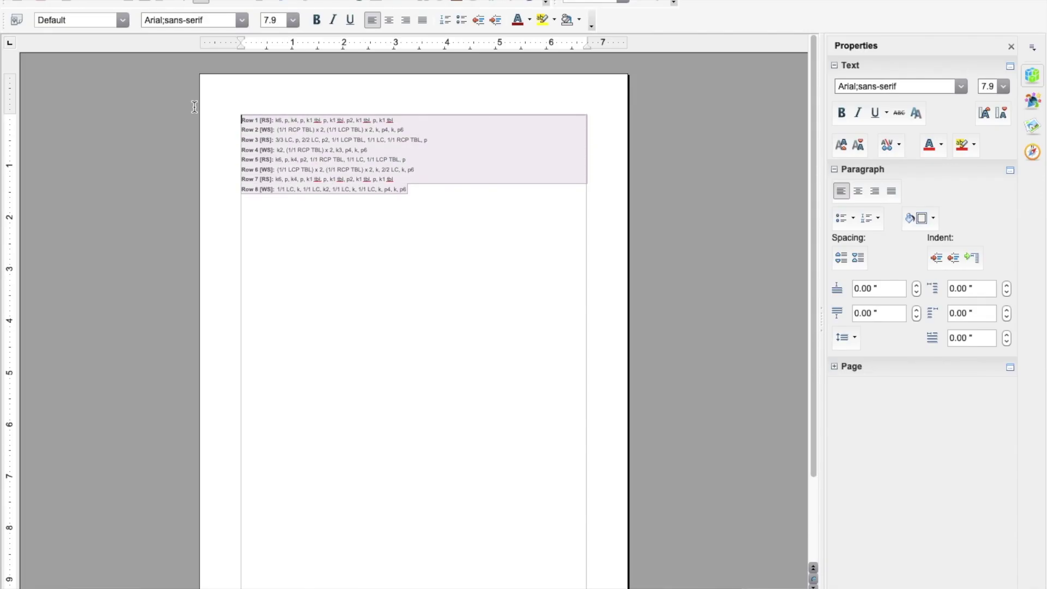
pyautogui.click(965, 87)
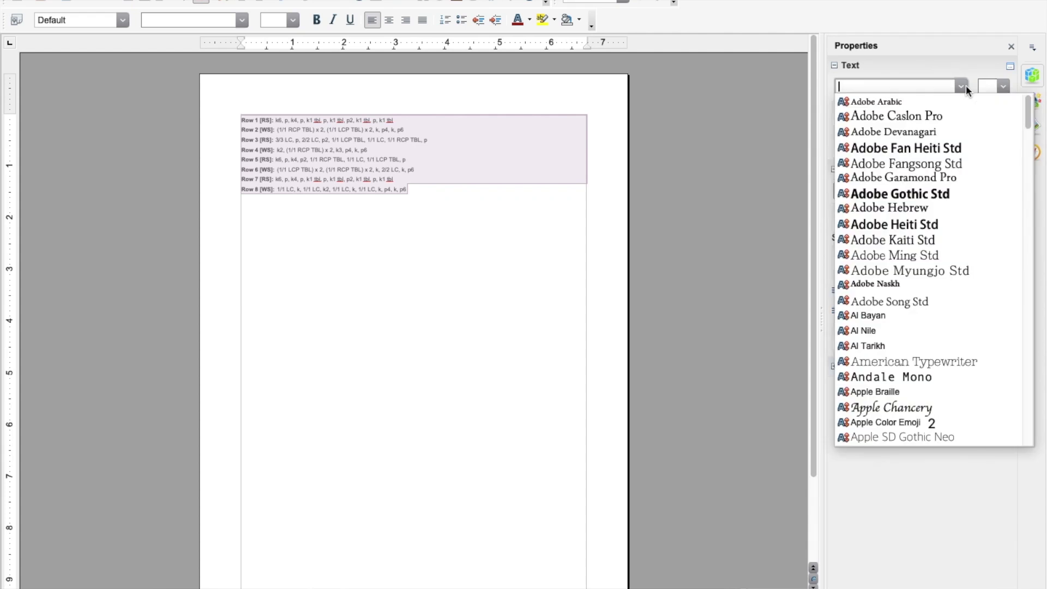
pyautogui.scroll(-4, 922, 297)
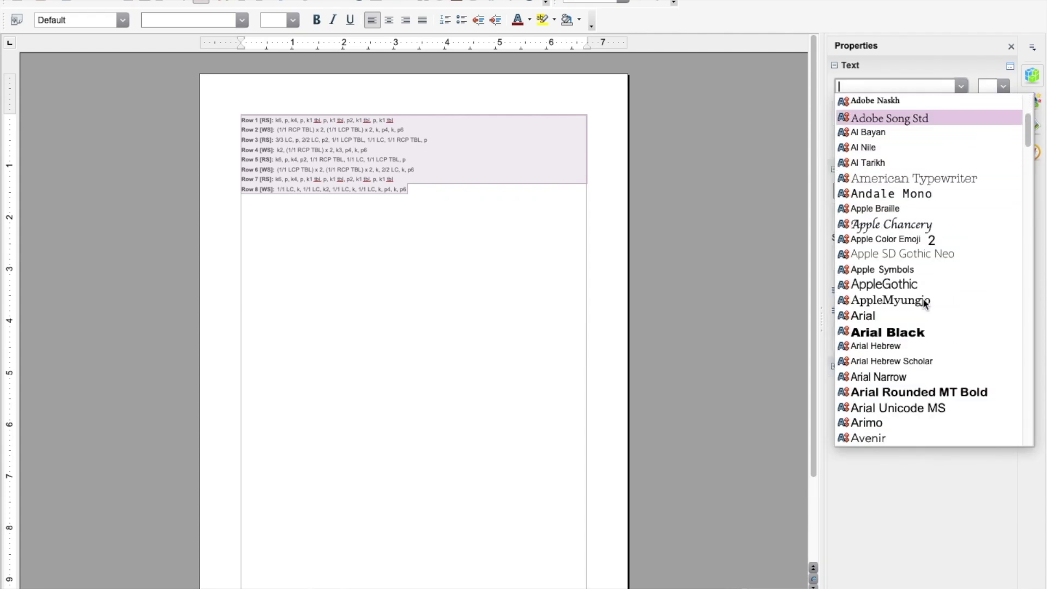
pyautogui.click(921, 318)
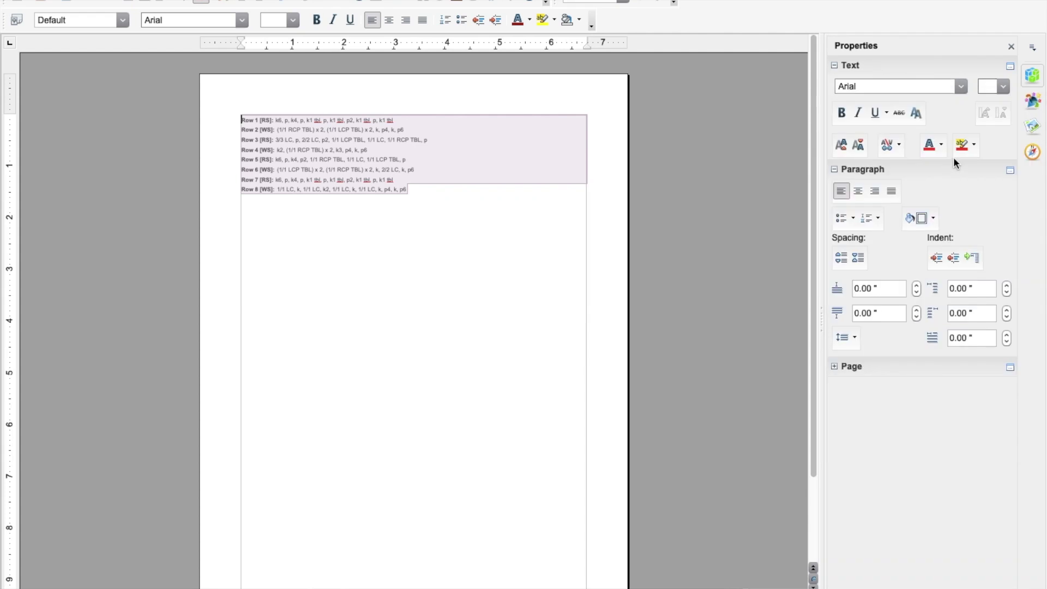
pyautogui.click(1002, 86)
pyautogui.click(990, 184)
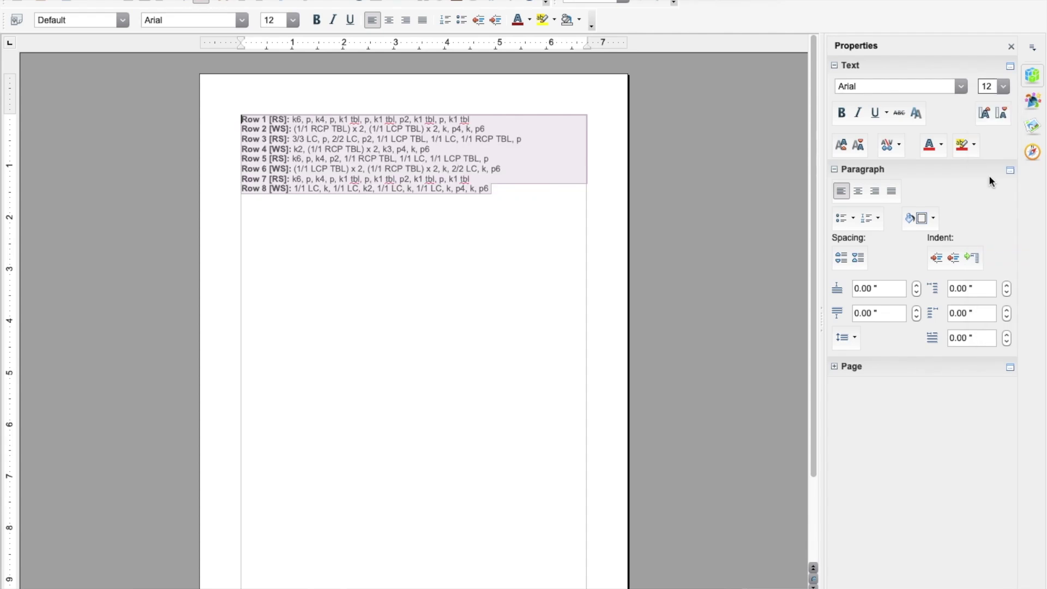
pyautogui.click(1003, 87)
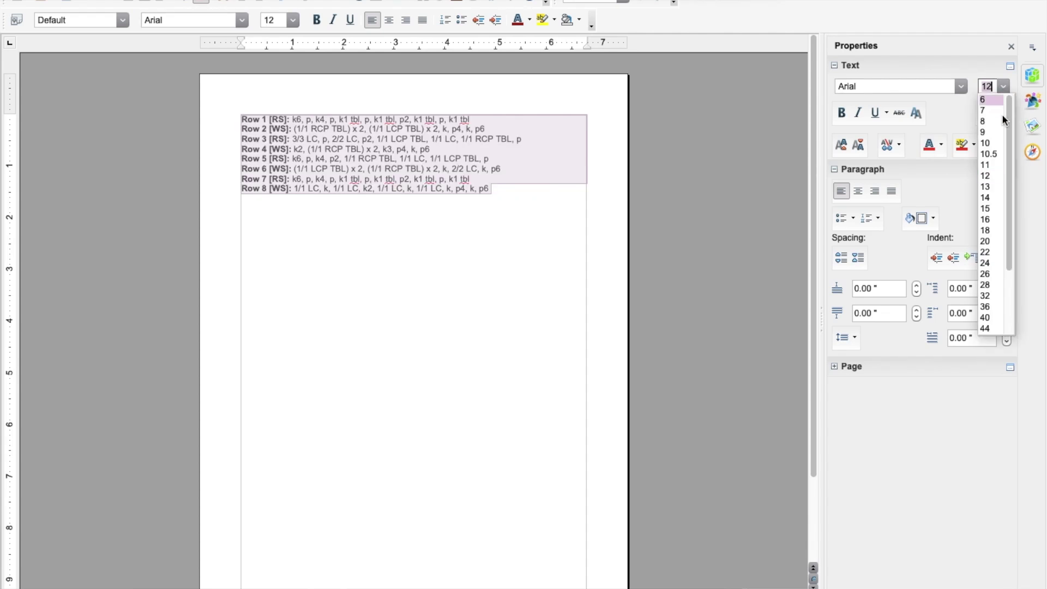
pyautogui.click(989, 198)
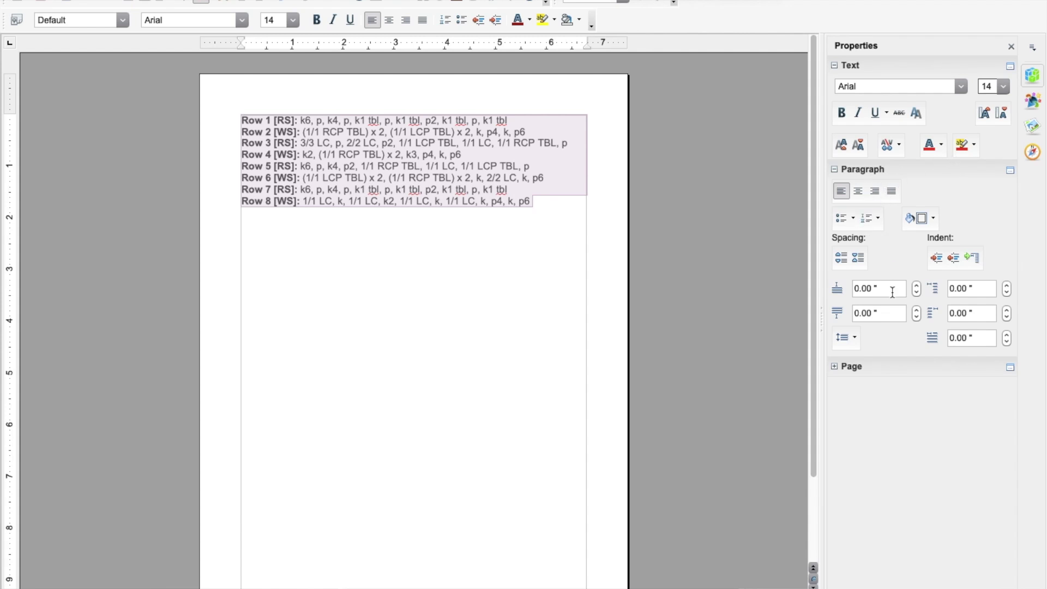
# Make the selected row instructions black and deselect them.
pyautogui.click(944, 144)
pyautogui.click(936, 171)
pyautogui.click(508, 226)
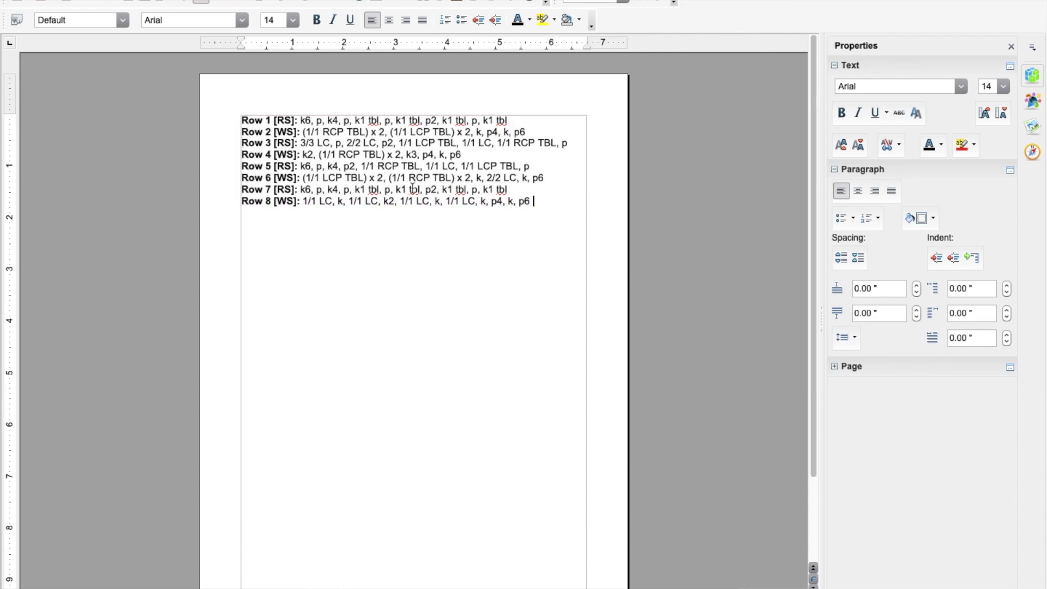
pyautogui.scroll(2, 404, 186)
pyautogui.scroll(1, 404, 185)
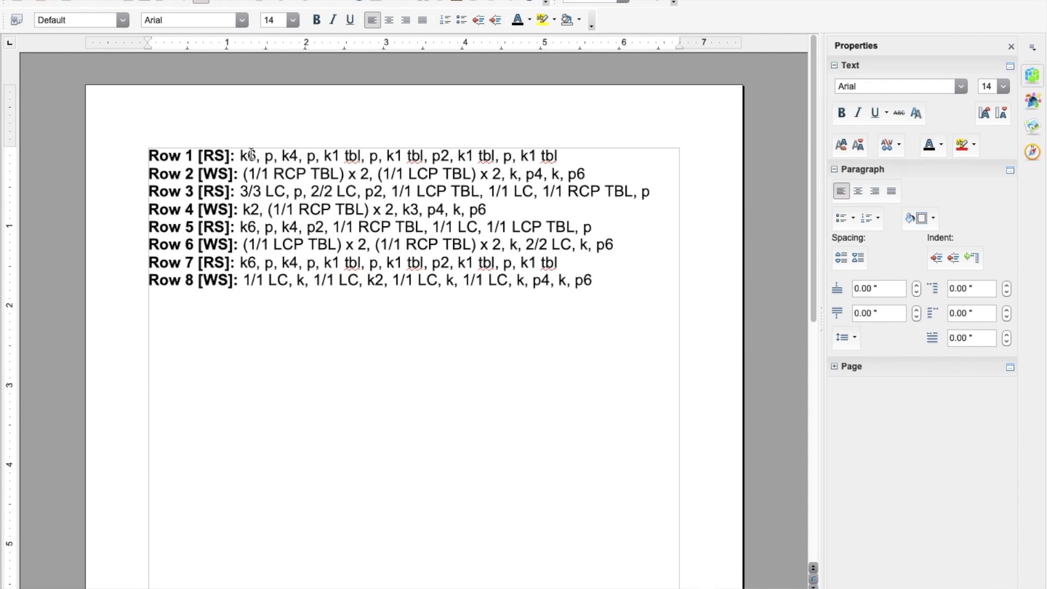
# Capitalise Row 1's opening K6 and change its bare purls to p1.
pyautogui.click(250, 155)
pyautogui.press('BackSpace')
pyautogui.write('K')
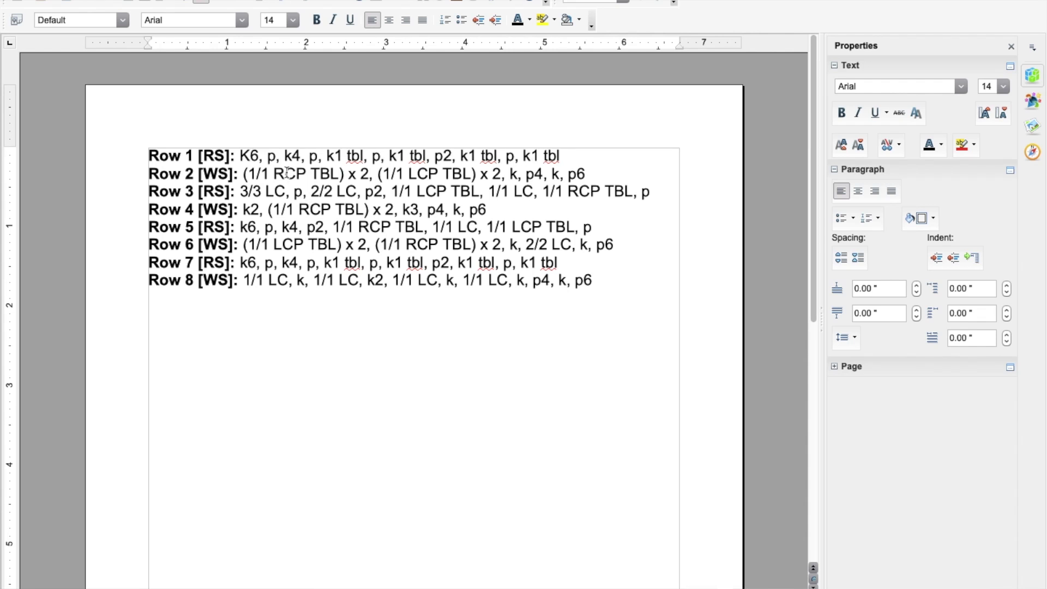
pyautogui.click(276, 157)
pyautogui.write('1')
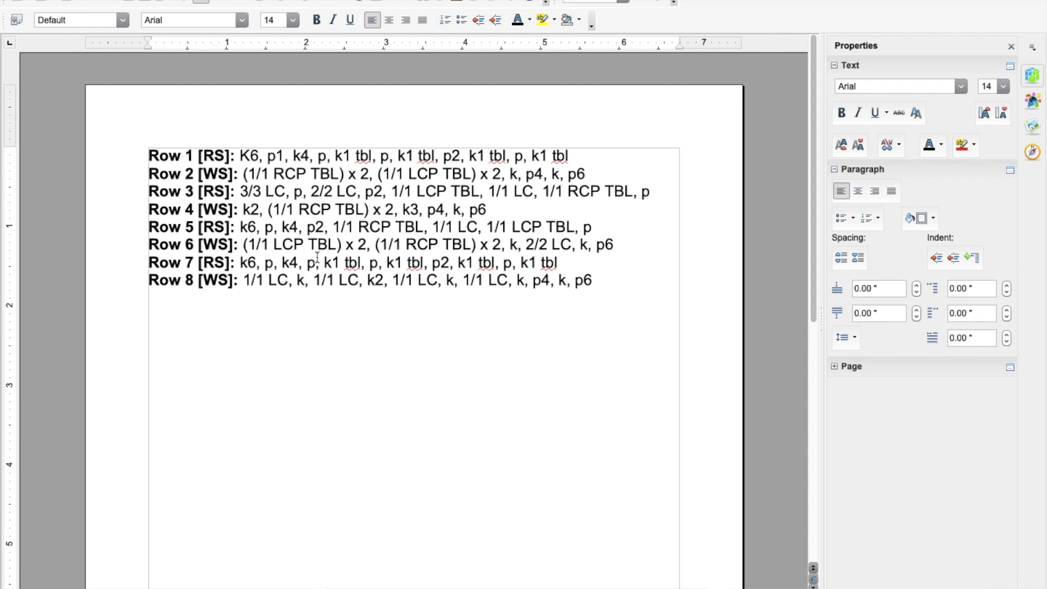
pyautogui.press('Right')
pyautogui.press('Right')
pyautogui.press('Right')
pyautogui.press('Right')
pyautogui.press('Right')
pyautogui.press('Right')
pyautogui.write('1')
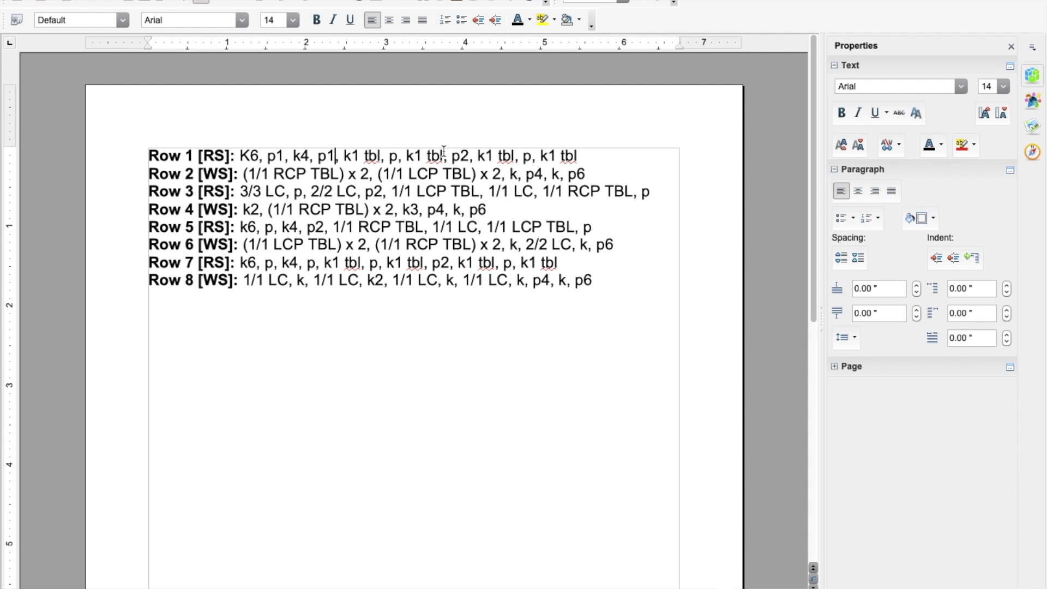
# Group Row 1's repeat as (p1, k1 tbl) x2 and fix the row's ending punctuation.
pyautogui.click(323, 160)
pyautogui.write('(')
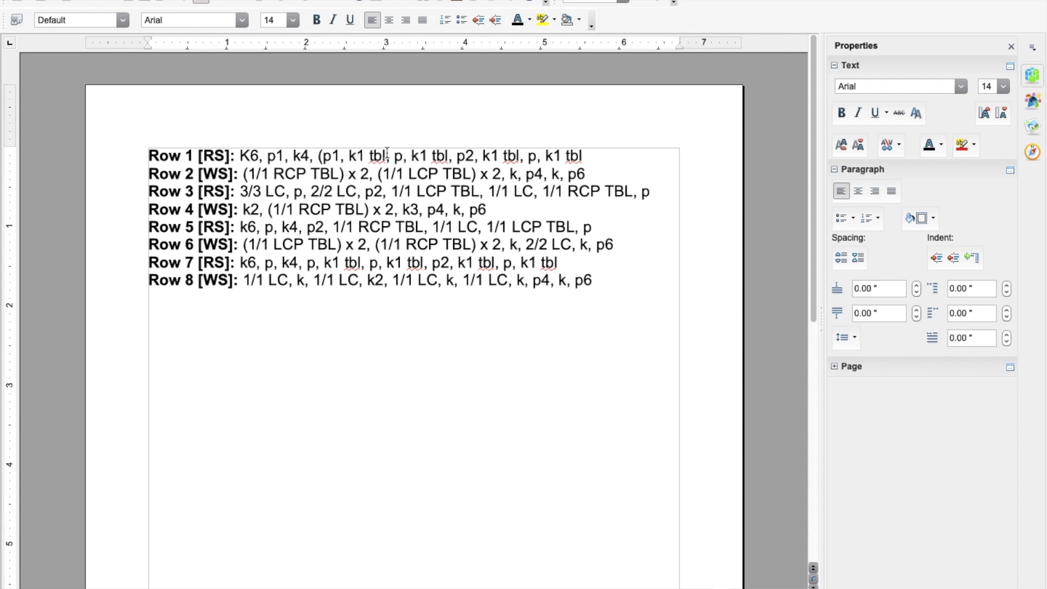
pyautogui.write(')')
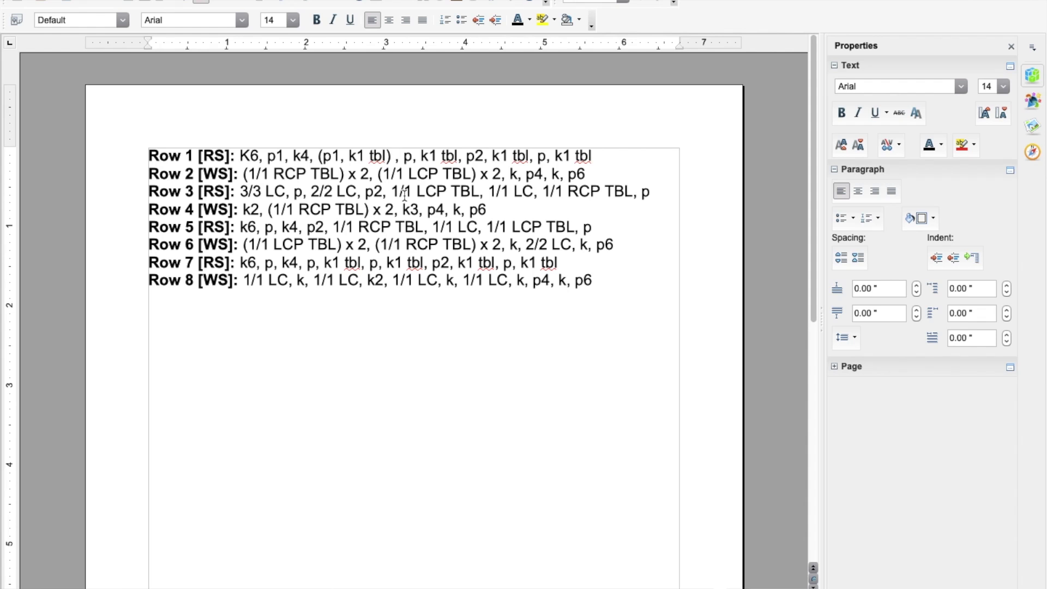
pyautogui.press('Right')
pyautogui.press('Right')
pyautogui.press('Right')
pyautogui.press('Right')
pyautogui.press('Right')
pyautogui.press('Right')
pyautogui.press('Right')
pyautogui.press('Right')
pyautogui.press('Right')
pyautogui.press('BackSpace')
pyautogui.press('BackSpace')
pyautogui.press('BackSpace')
pyautogui.press('BackSpace')
pyautogui.press('BackSpace')
pyautogui.press('BackSpace')
pyautogui.press('BackSpace')
pyautogui.press('BackSpace')
pyautogui.press('BackSpace')
pyautogui.press('BackSpace')
pyautogui.press('BackSpace')
pyautogui.press('BackSpace')
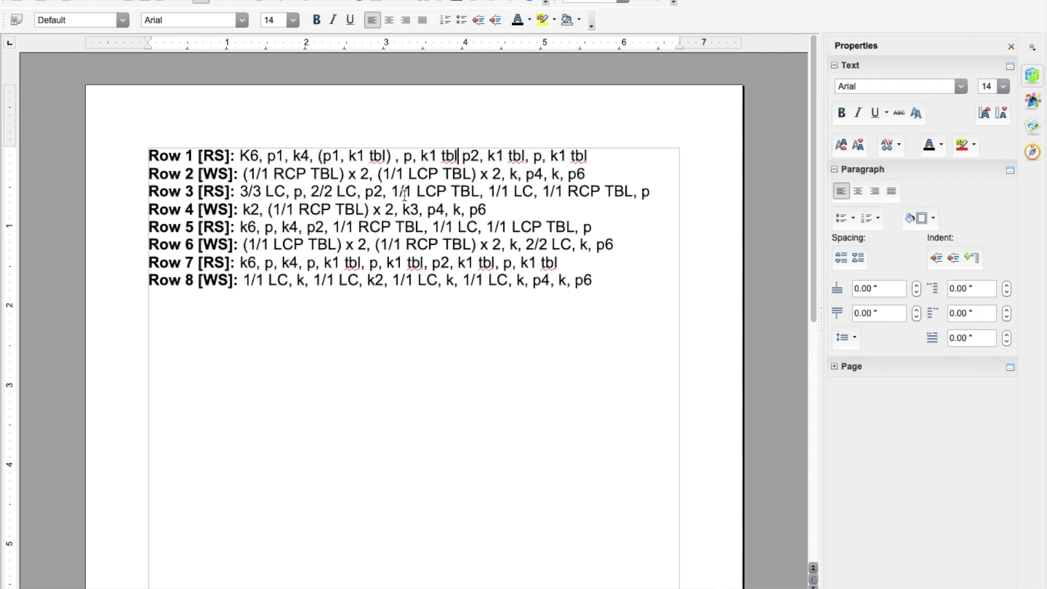
pyautogui.press('BackSpace')
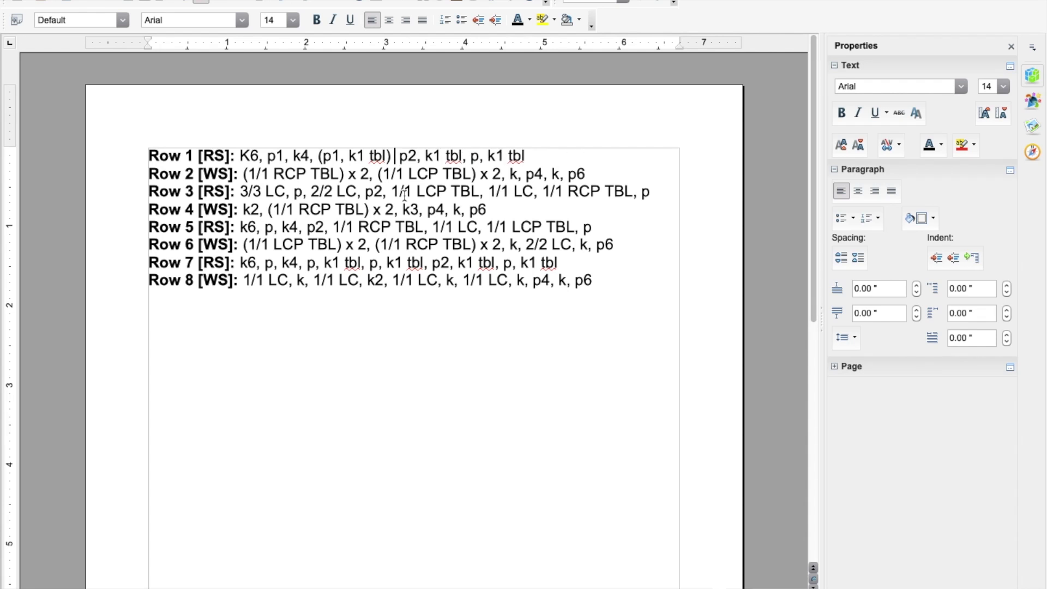
pyautogui.write('x2,')
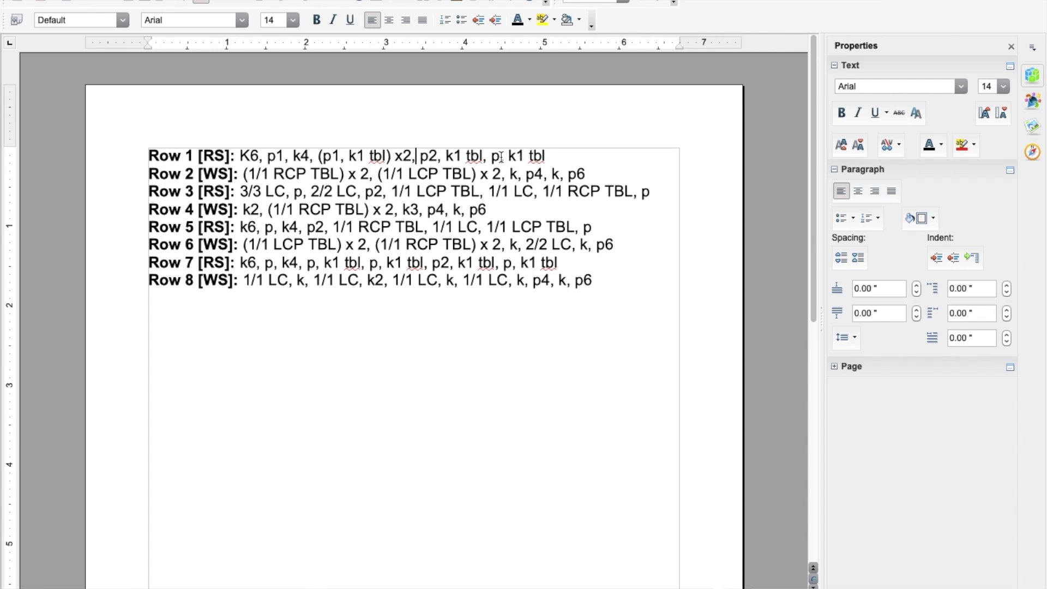
pyautogui.click(552, 158)
pyautogui.write('.')
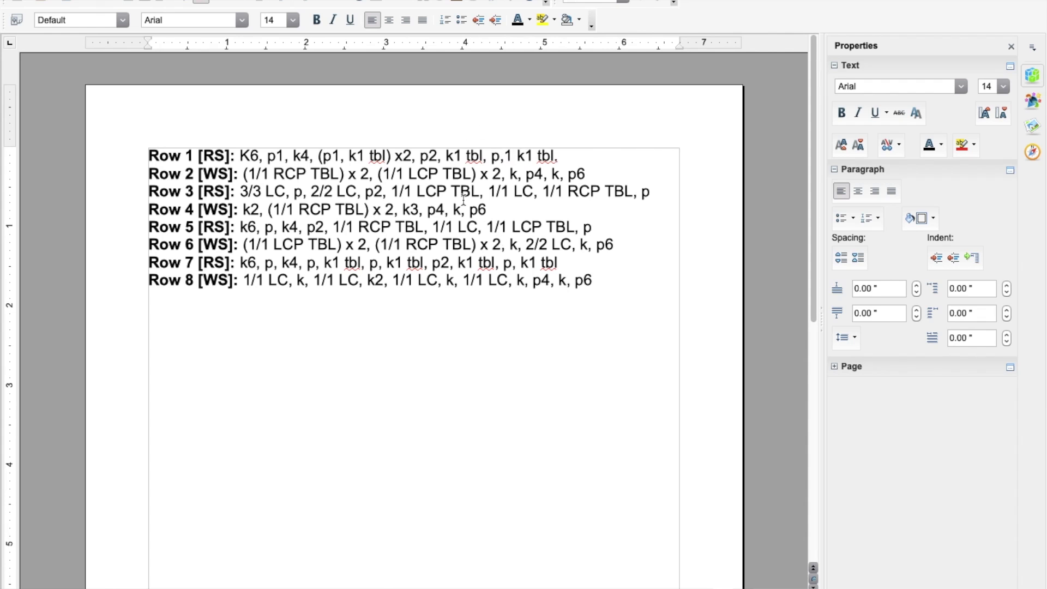
pyautogui.press('BackSpace')
pyautogui.write('1,')
# Insert the downloaded chart PNG, with its stitch legend, on a new line below Row 8.
pyautogui.click(661, 276)
pyautogui.press('Return')
pyautogui.press('Return')
pyautogui.click(218, 0)
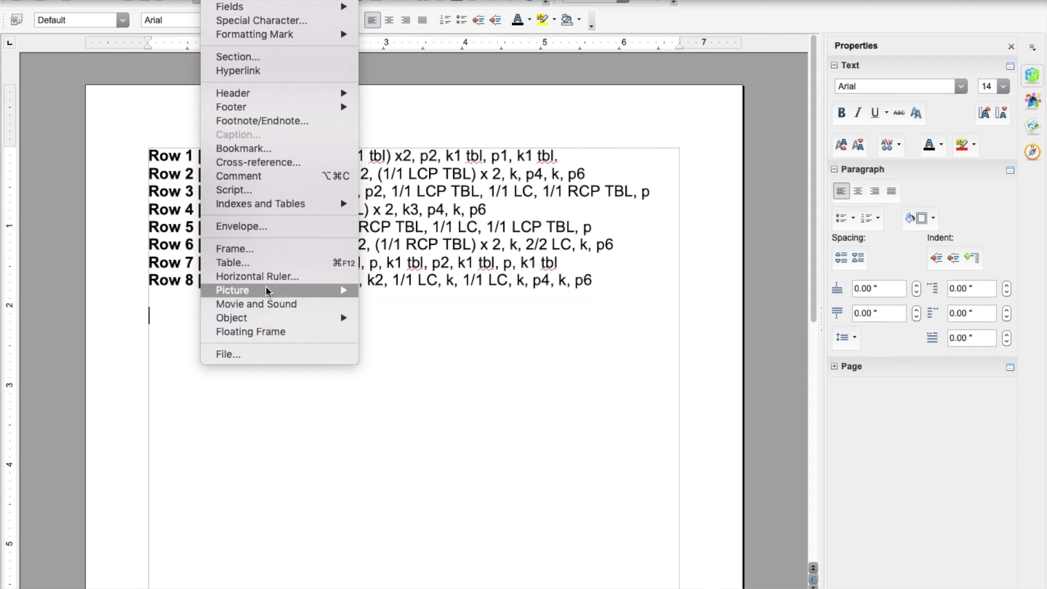
pyautogui.moveTo(267, 290)
pyautogui.click(398, 290)
pyautogui.click(776, 366)
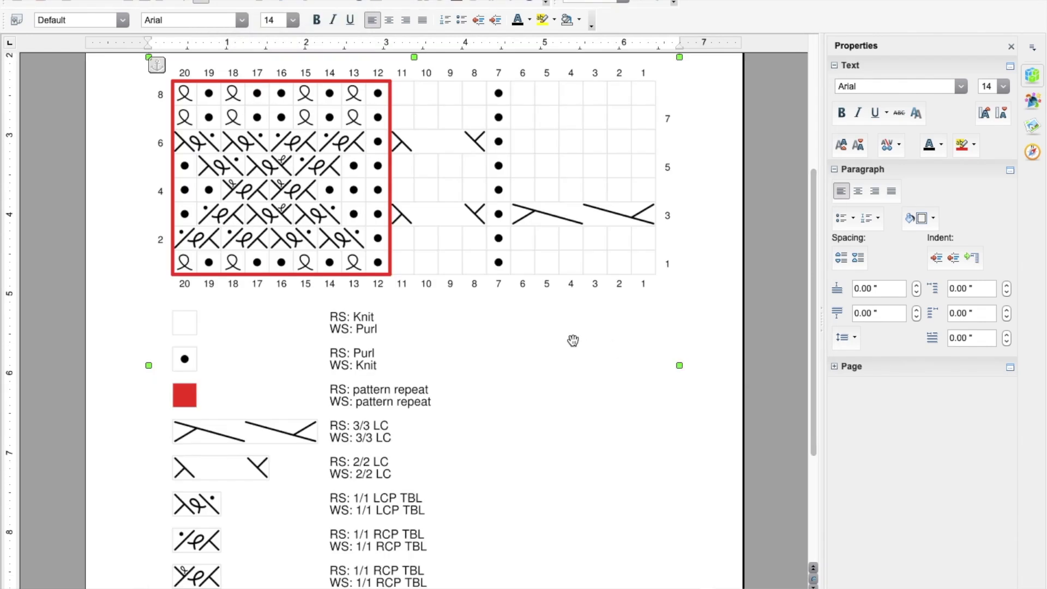
pyautogui.scroll(5, 573, 342)
pyautogui.scroll(-10, 573, 342)
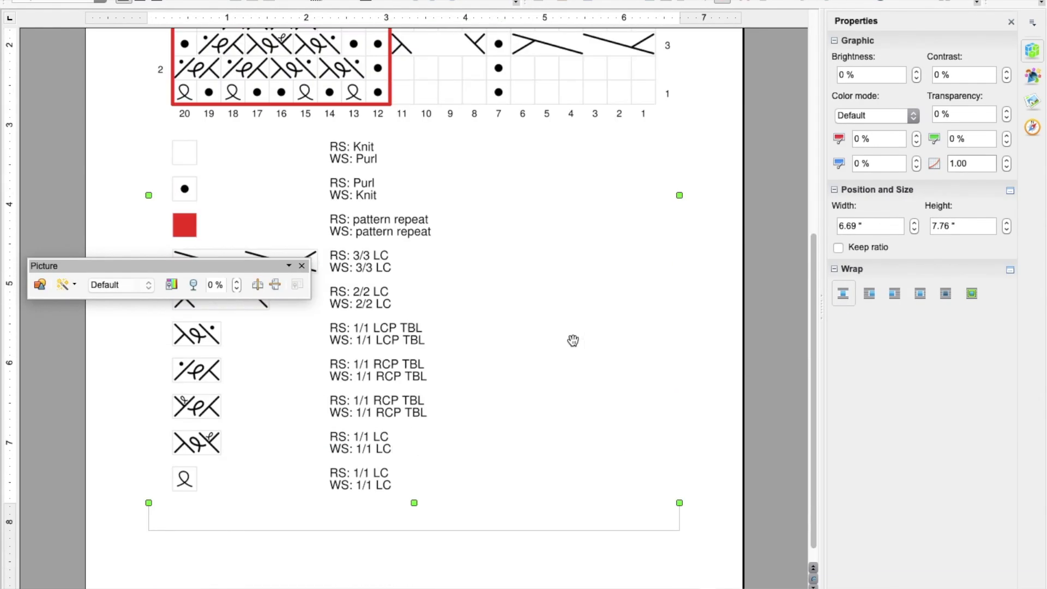
pyautogui.scroll(10, 572, 341)
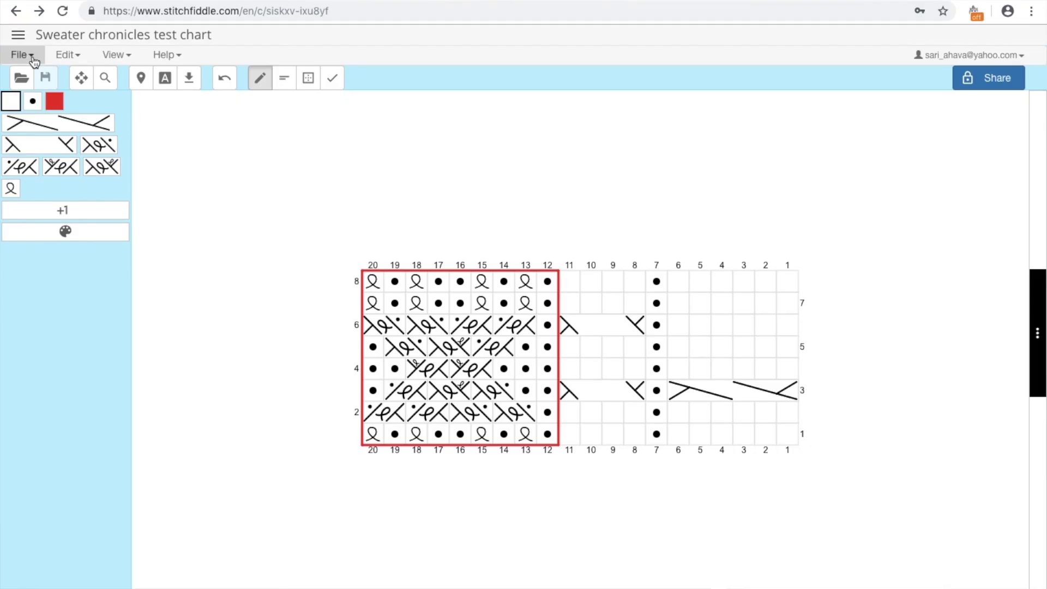
# Browse the saved charts in My charts, then start a blank 20 by 20 chart with the circle stitch chosen.
pyautogui.click(32, 58)
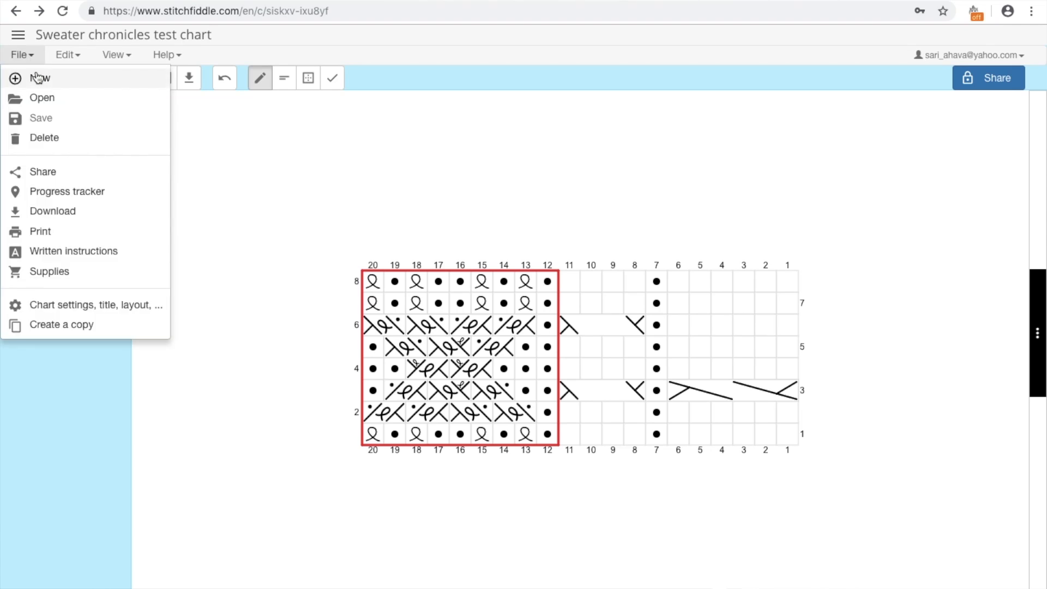
pyautogui.click(36, 97)
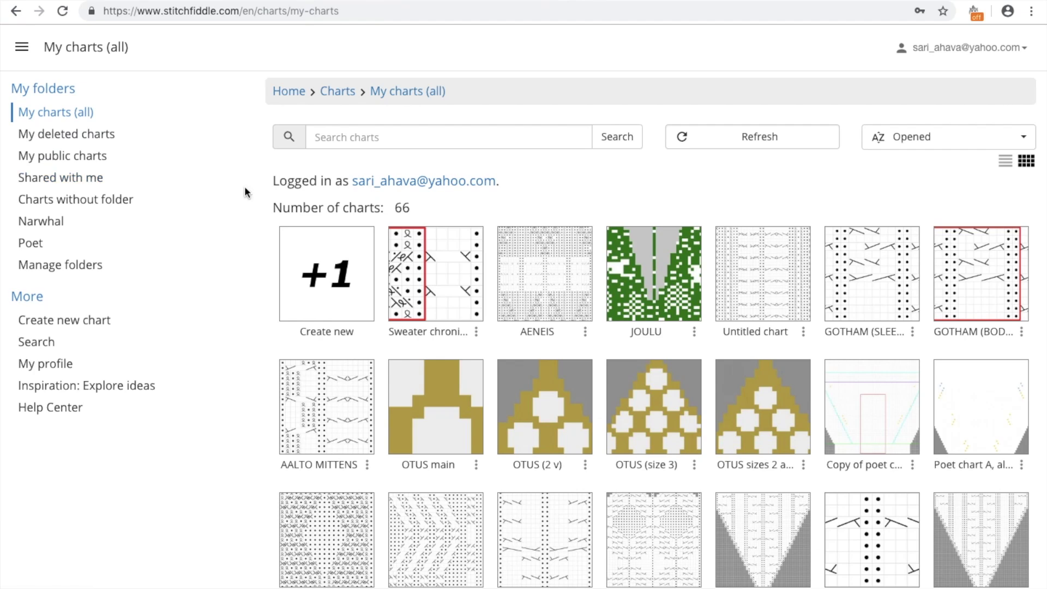
pyautogui.scroll(-5, 367, 272)
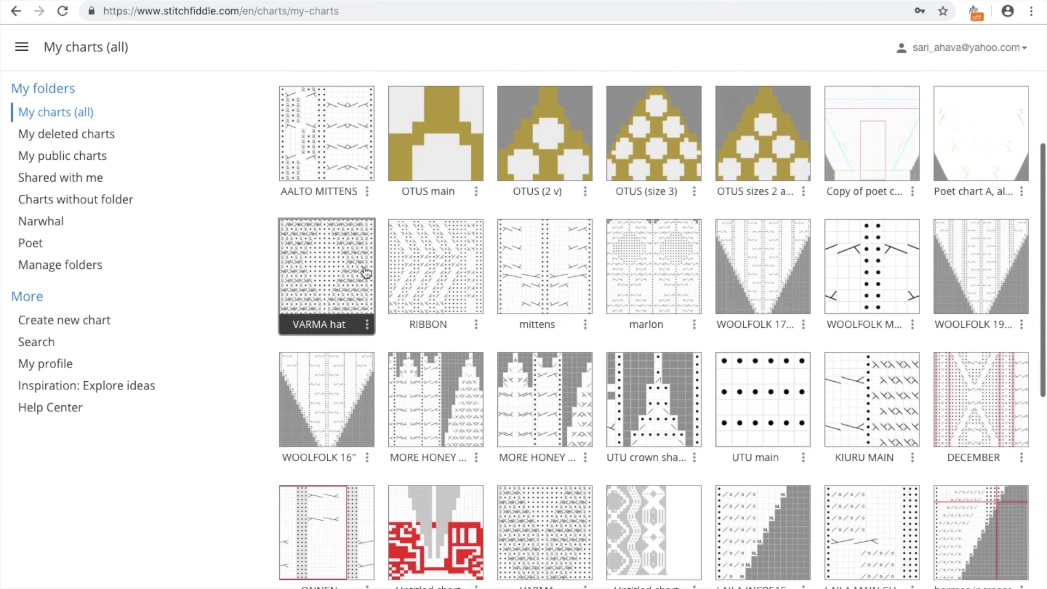
pyautogui.scroll(-10, 366, 272)
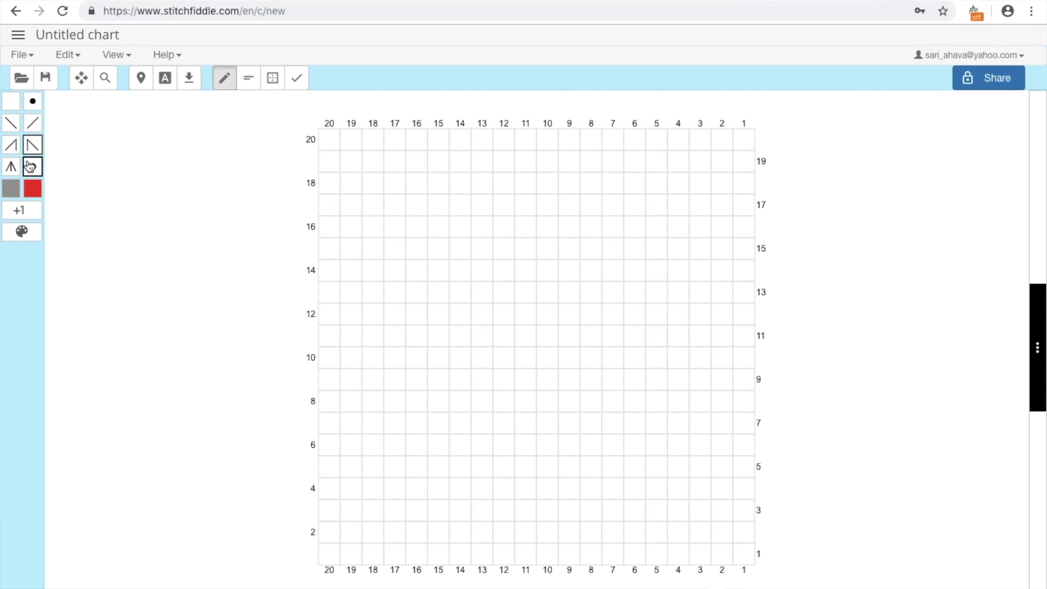
pyautogui.click(30, 167)
# Add 10 columns to widen the chart to 30 by 20 and pick the ⋀ stitch.
pyautogui.rightClick(750, 137)
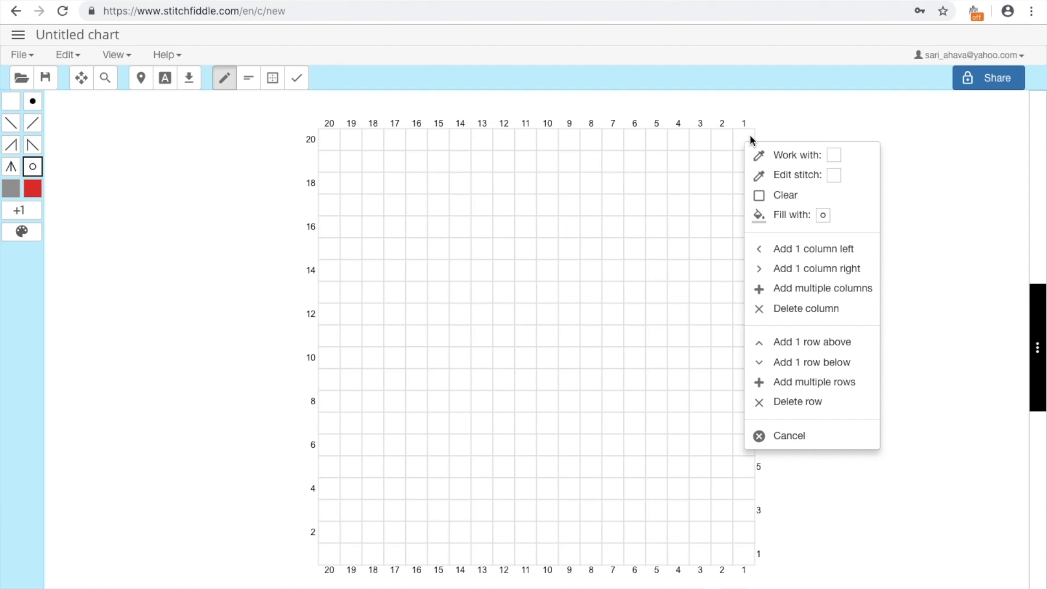
pyautogui.click(795, 291)
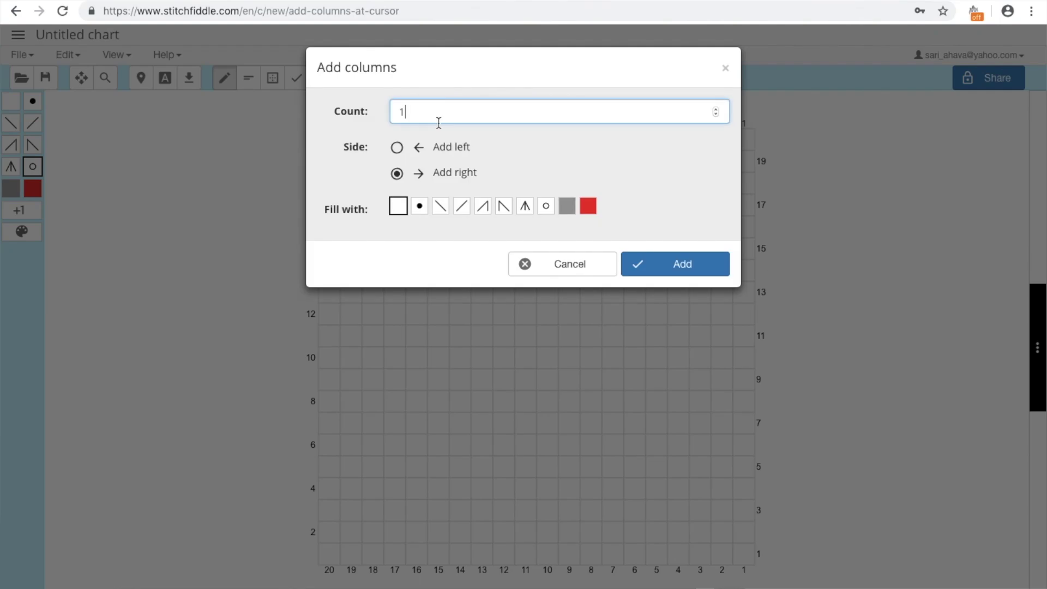
pyautogui.write('0')
pyautogui.press('Return')
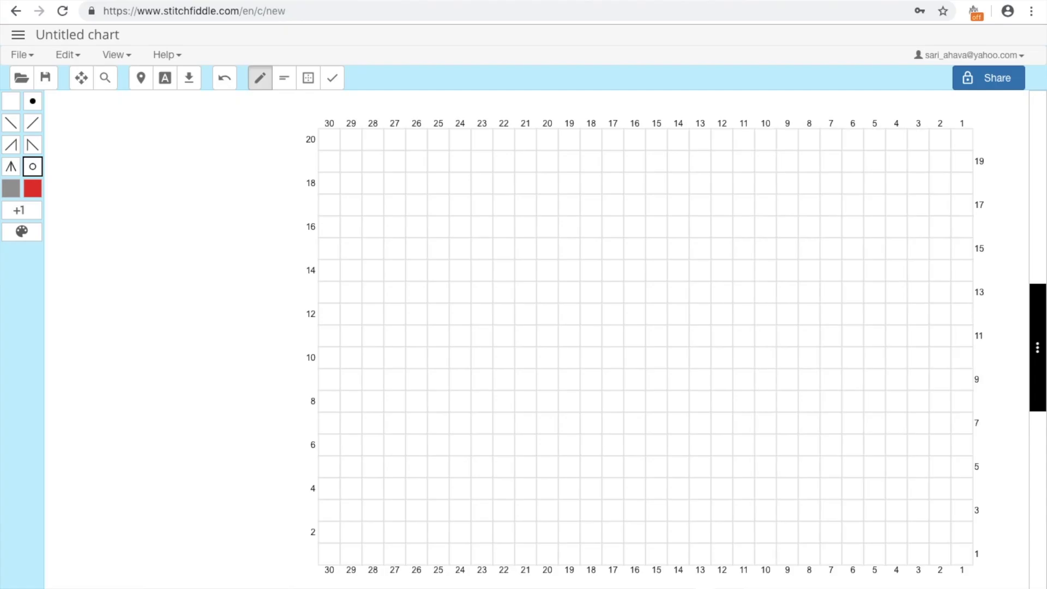
pyautogui.click(11, 166)
# Paint ⋀ stitches down columns 30 and 29 through all 20 rows.
pyautogui.moveTo(329, 140); pyautogui.dragTo(334, 402)
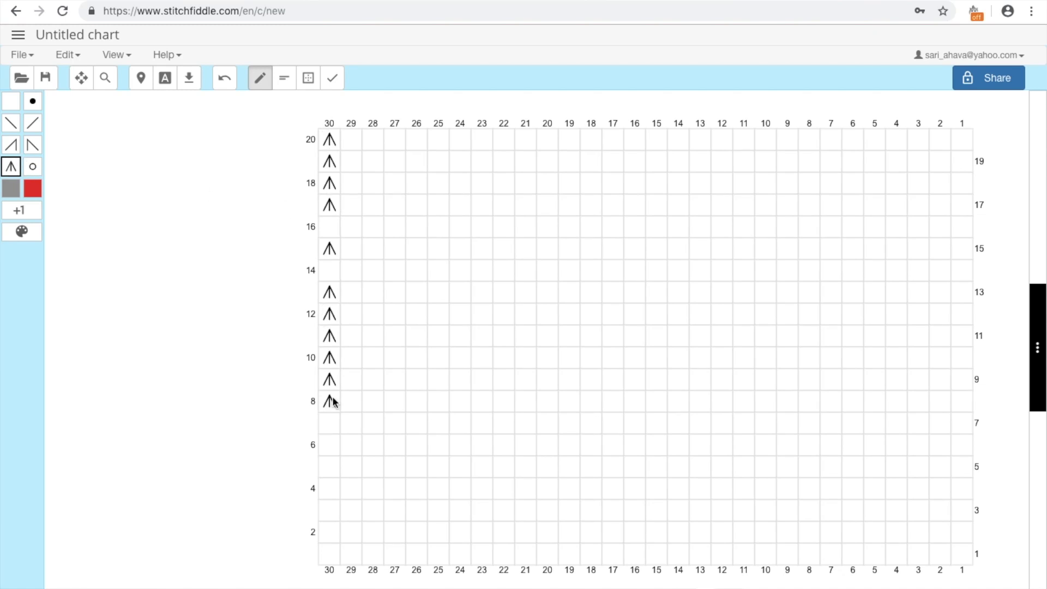
pyautogui.moveTo(329, 227)
pyautogui.mouseDown()
pyautogui.moveTo(346, 206)
pyautogui.moveTo(329, 276)
pyautogui.mouseUp()
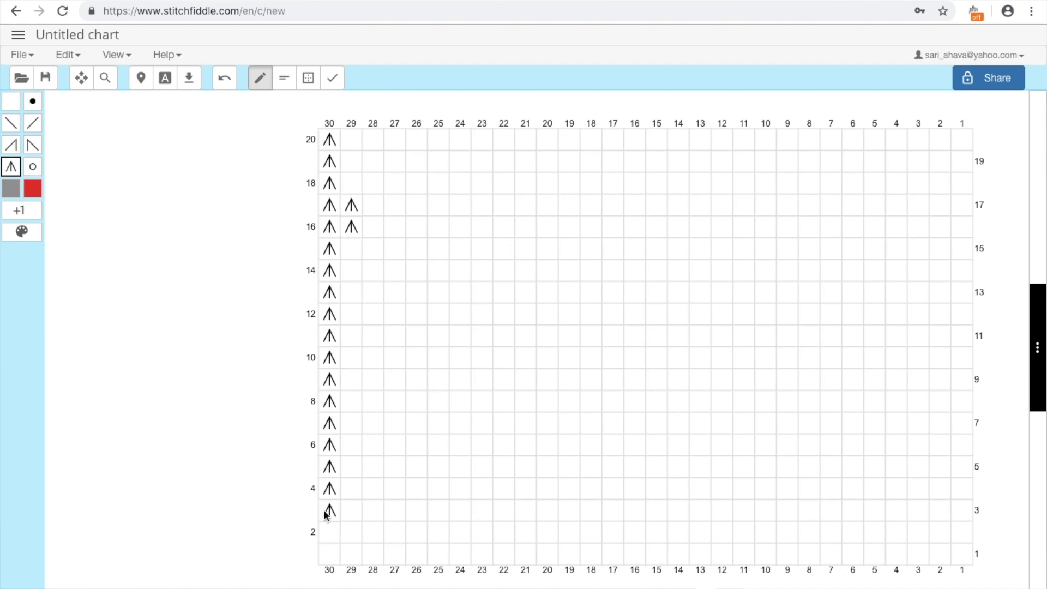
pyautogui.moveTo(326, 513)
pyautogui.mouseDown()
pyautogui.moveTo(348, 554)
pyautogui.moveTo(350, 314)
pyautogui.mouseUp()
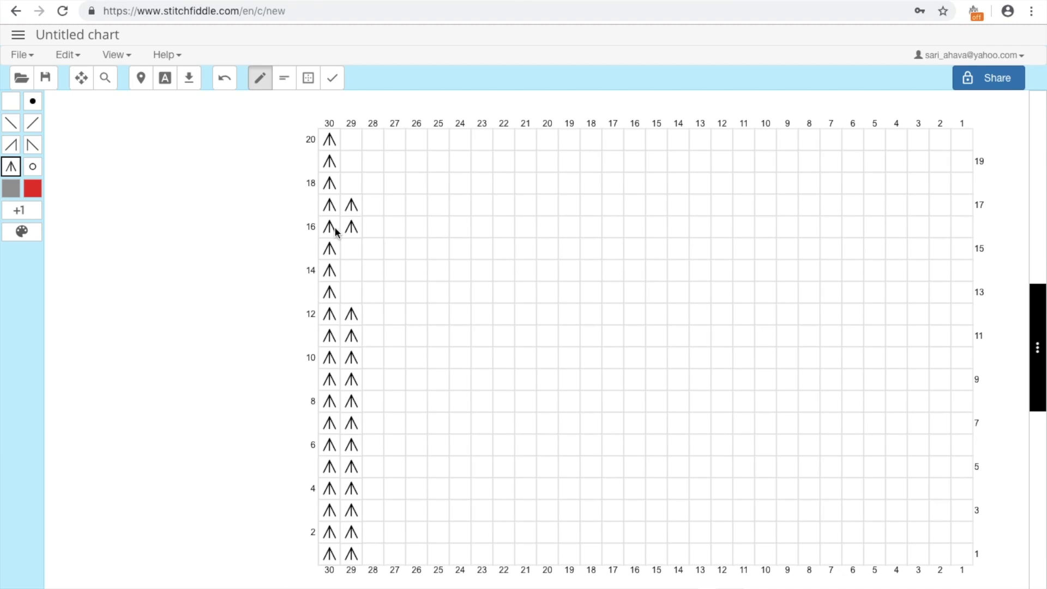
pyautogui.moveTo(336, 233)
pyautogui.mouseDown()
pyautogui.moveTo(348, 206)
pyautogui.moveTo(346, 117)
pyautogui.mouseUp()
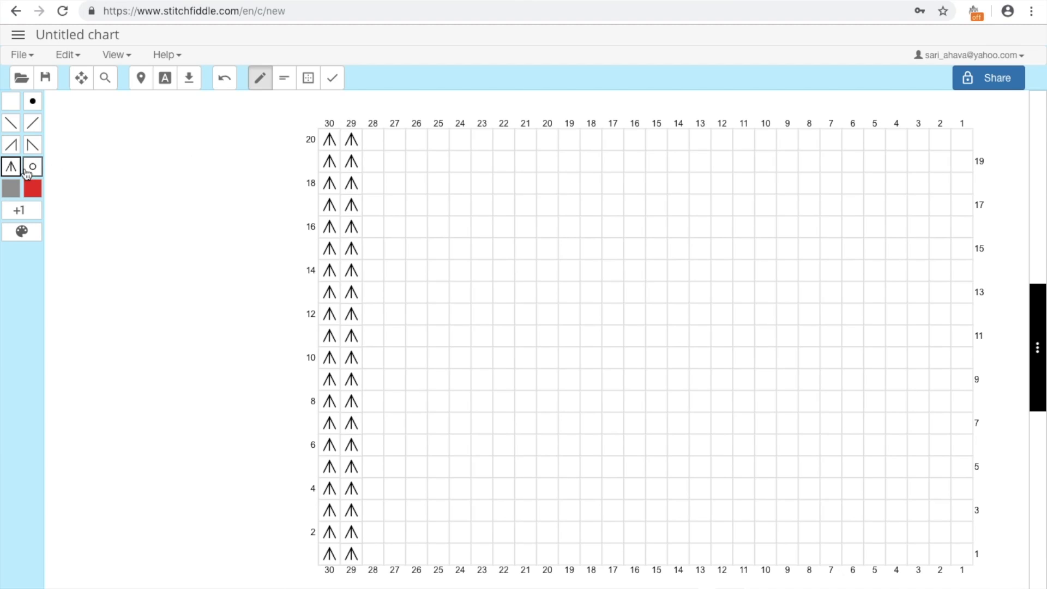
# Paint O stitches down columns 28 and 27 through all 20 rows.
pyautogui.click(26, 169)
pyautogui.moveTo(374, 145); pyautogui.dragTo(370, 289)
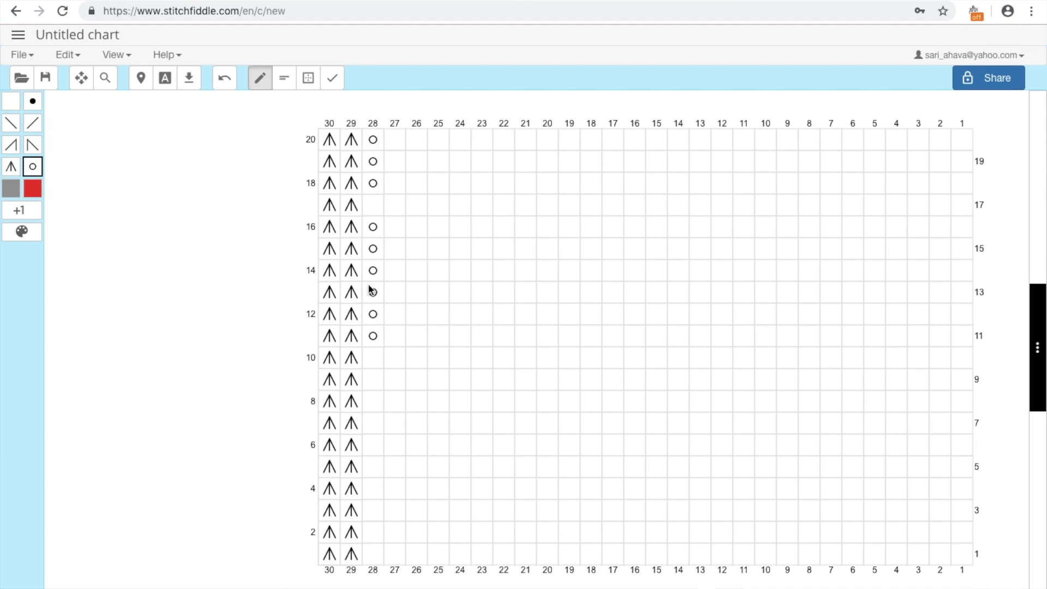
pyautogui.click(373, 205)
pyautogui.moveTo(395, 336); pyautogui.dragTo(391, 402)
pyautogui.moveTo(373, 358)
pyautogui.mouseDown()
pyautogui.moveTo(391, 541)
pyautogui.moveTo(379, 532)
pyautogui.moveTo(385, 427)
pyautogui.moveTo(388, 437)
pyautogui.mouseUp()
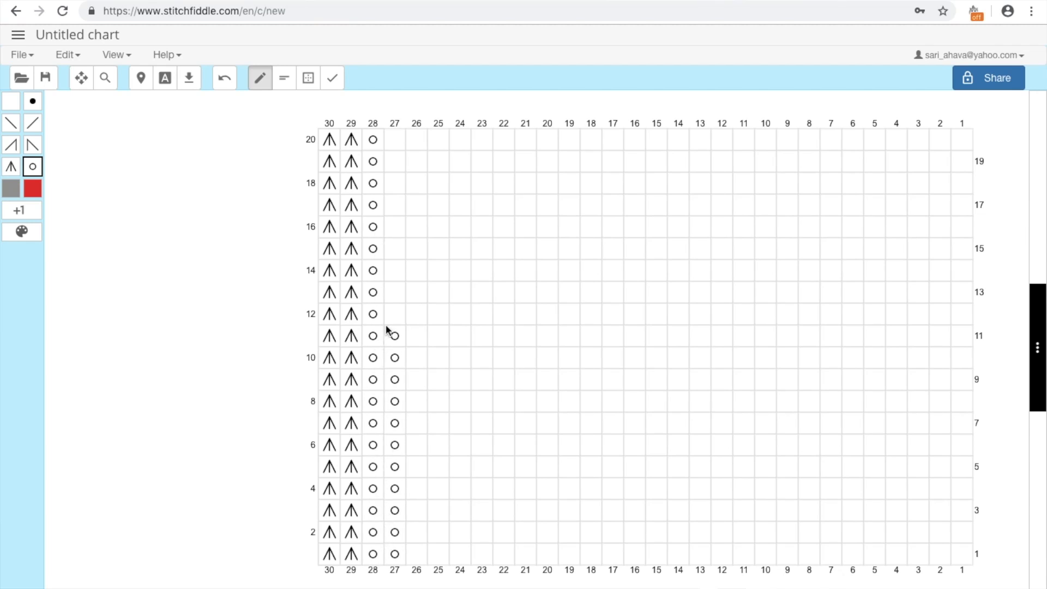
pyautogui.moveTo(386, 327); pyautogui.dragTo(393, 141)
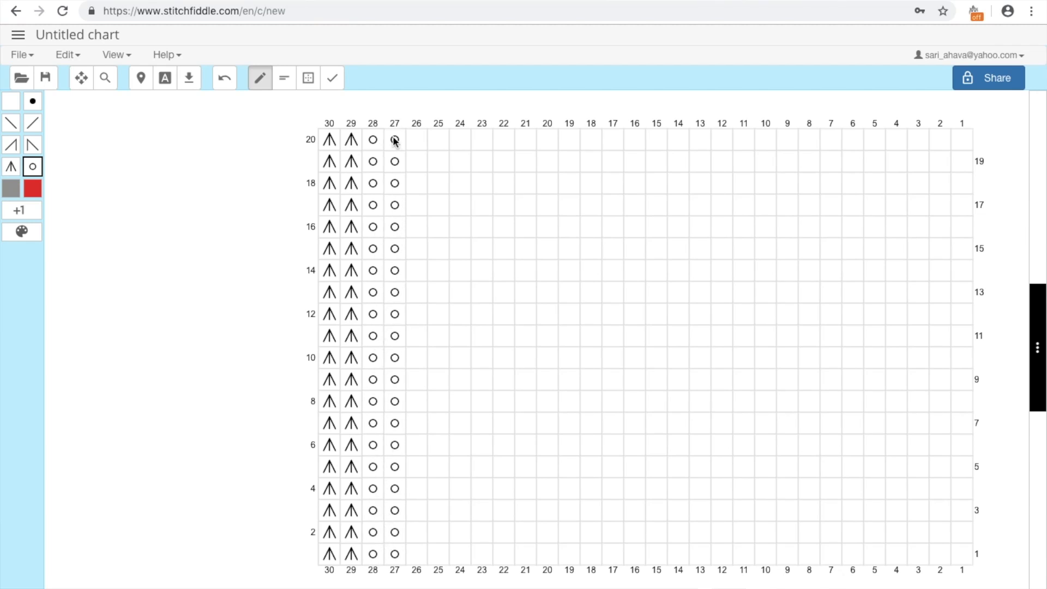
pyautogui.click(308, 79)
# Copy the ⋀⋀OO block from columns 30–27 and paste it at columns 26, 22 and 18.
pyautogui.moveTo(323, 134); pyautogui.dragTo(394, 560)
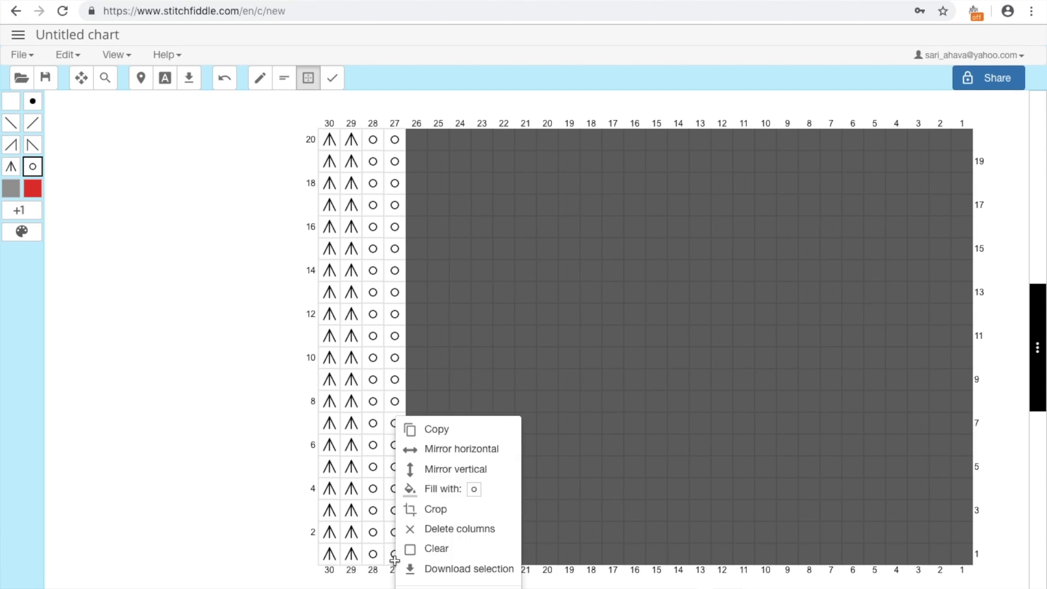
pyautogui.click(441, 429)
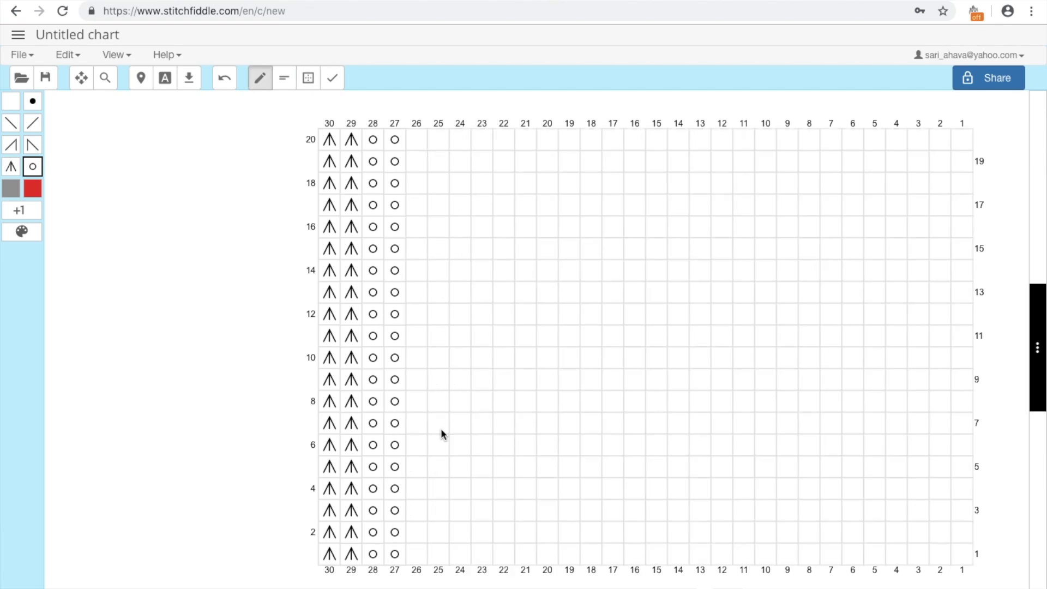
pyautogui.rightClick(420, 140)
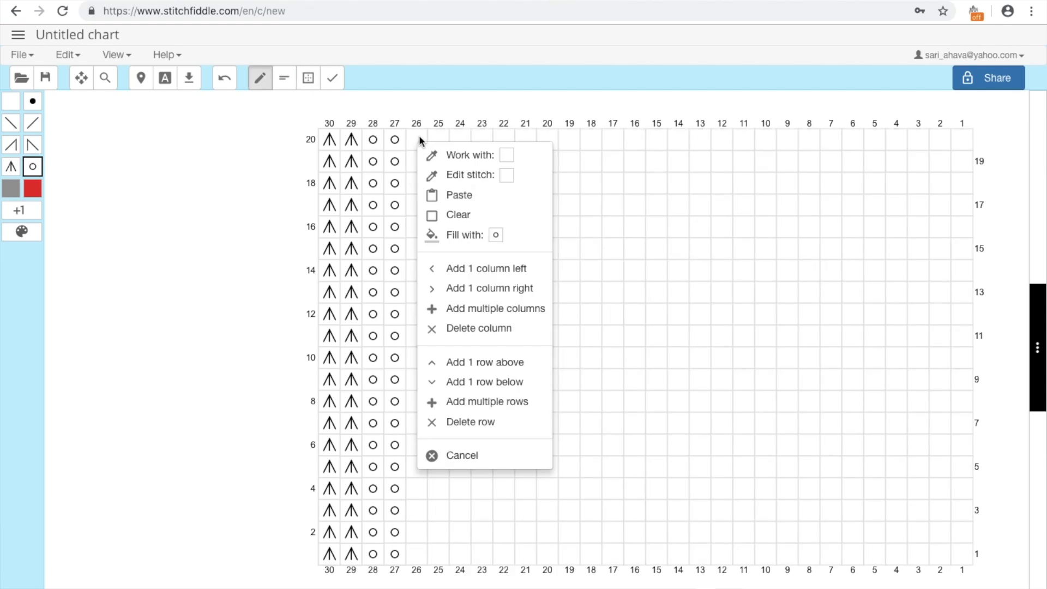
pyautogui.click(454, 201)
pyautogui.rightClick(497, 136)
pyautogui.click(537, 195)
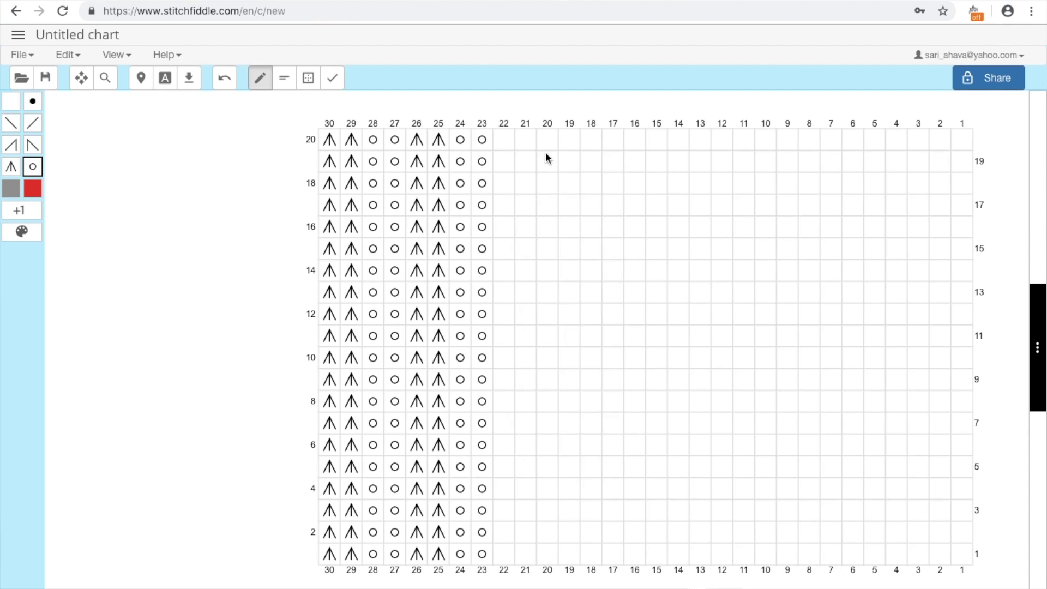
pyautogui.rightClick(591, 138)
pyautogui.click(612, 196)
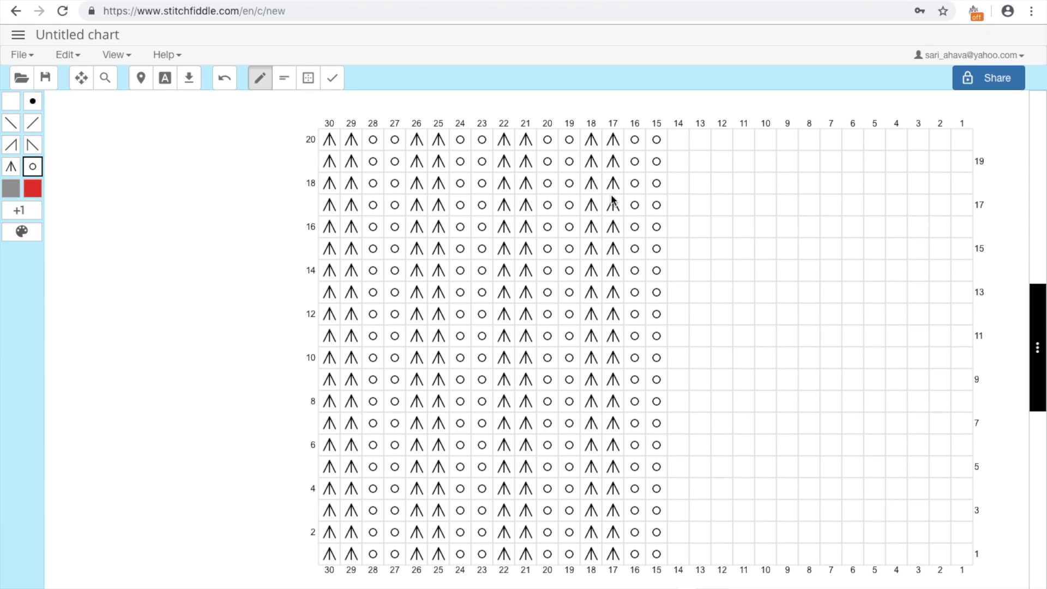
# Create a new empty 20 by 20 Knitting Colors chart of your own design.
pyautogui.click(32, 54)
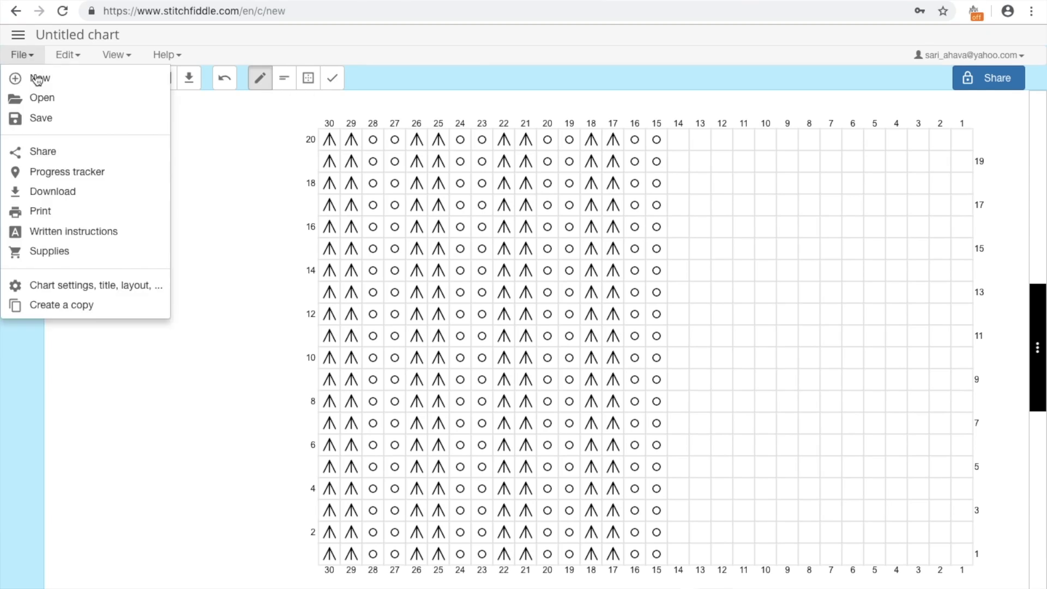
pyautogui.click(37, 78)
pyautogui.click(335, 195)
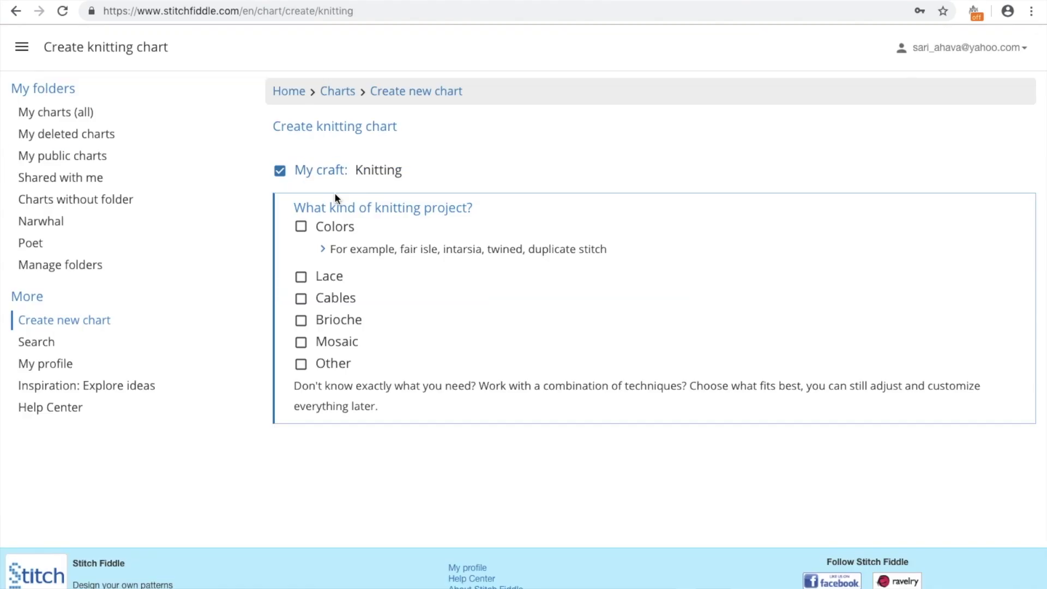
pyautogui.click(353, 235)
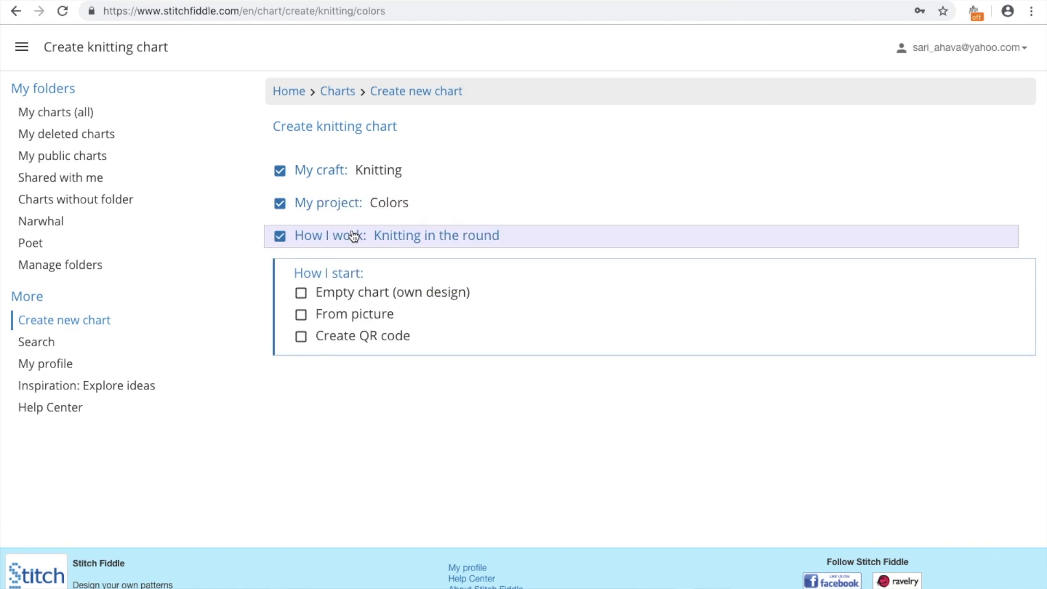
pyautogui.click(360, 298)
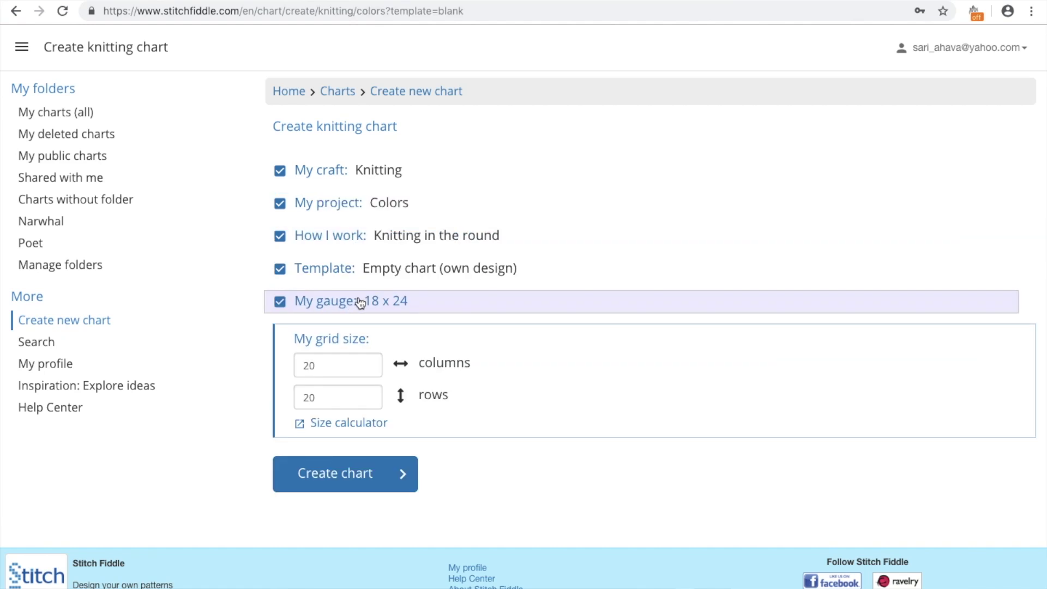
pyautogui.click(339, 473)
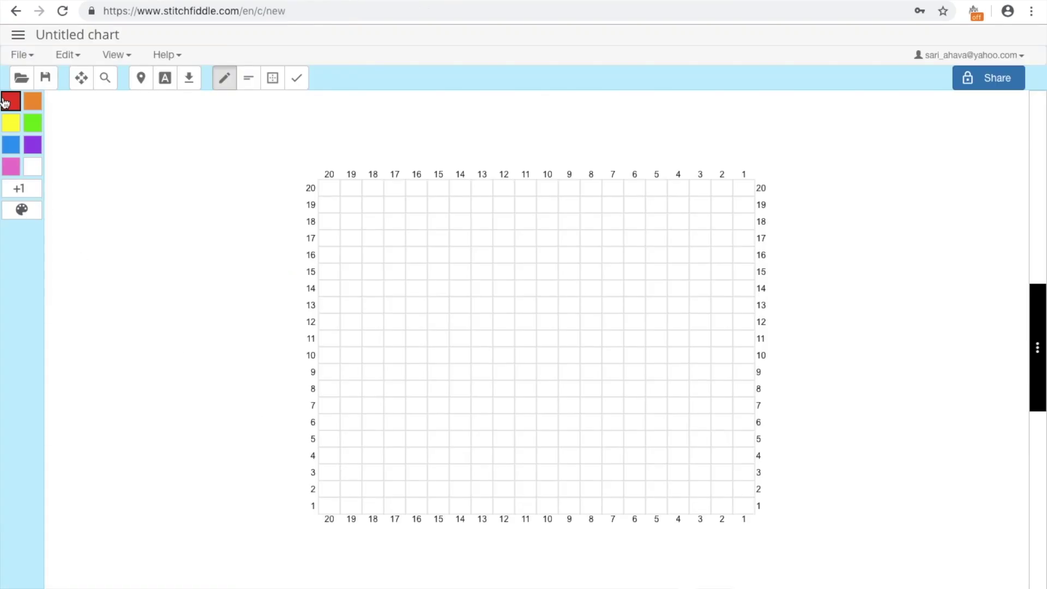
pyautogui.click(20, 188)
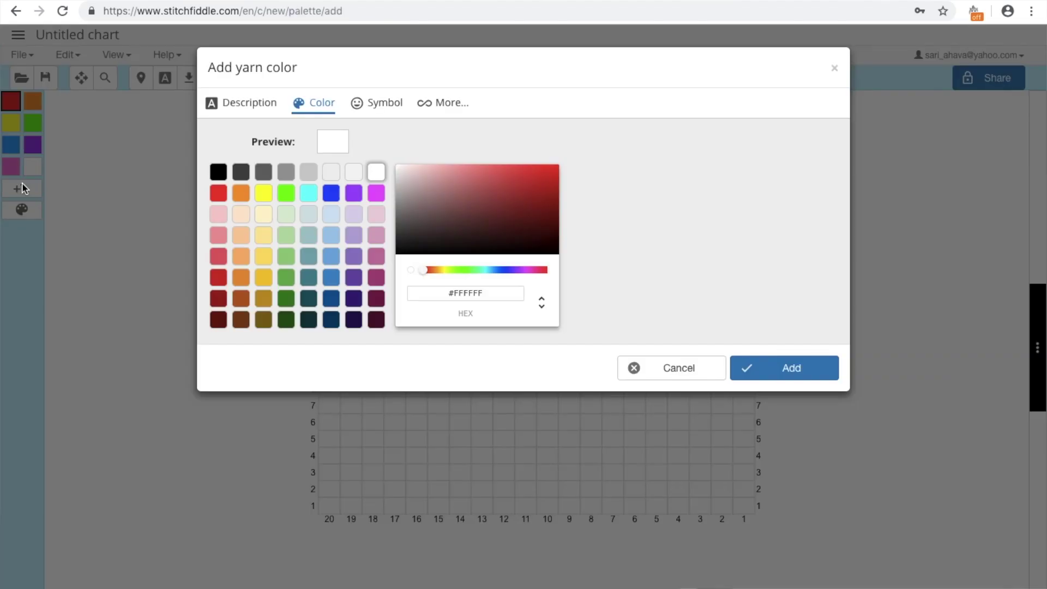
pyautogui.moveTo(495, 213)
pyautogui.mouseDown()
pyautogui.moveTo(485, 194)
pyautogui.moveTo(508, 207)
pyautogui.moveTo(430, 219)
pyautogui.moveTo(480, 208)
pyautogui.moveTo(461, 190)
pyautogui.mouseUp()
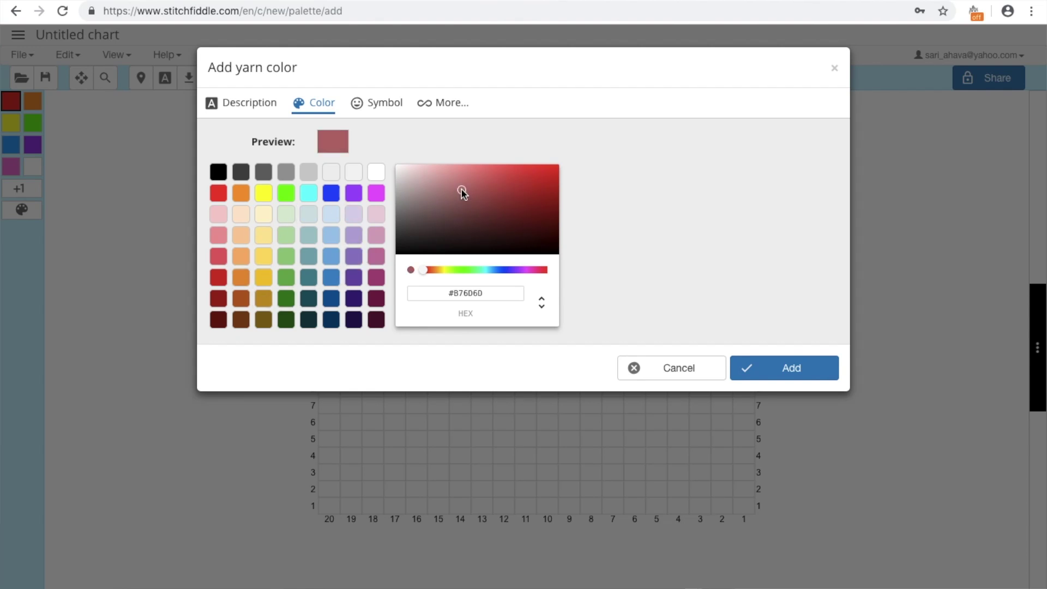
pyautogui.click(387, 105)
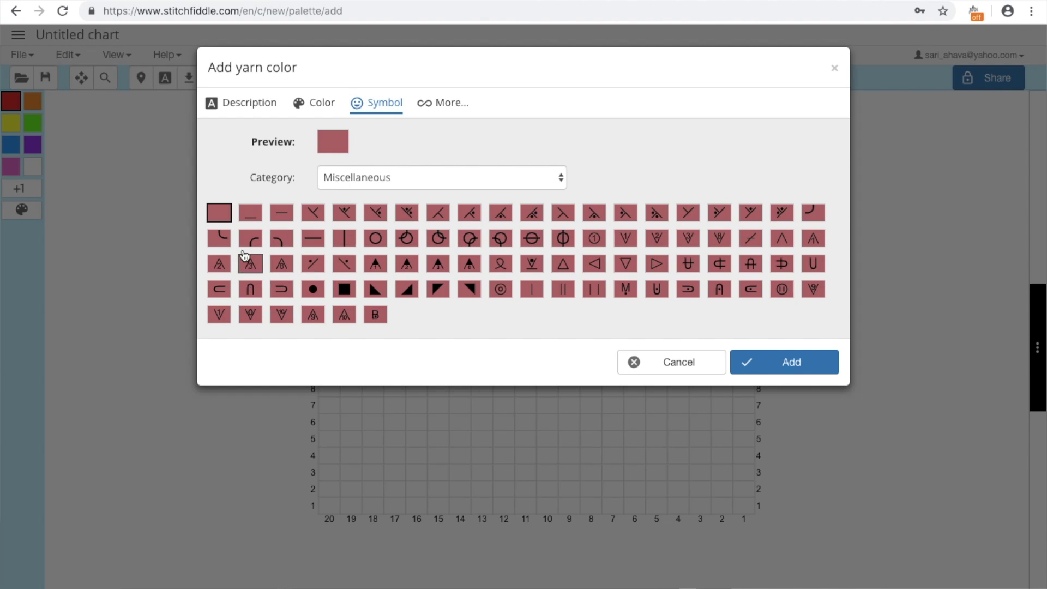
pyautogui.click(257, 102)
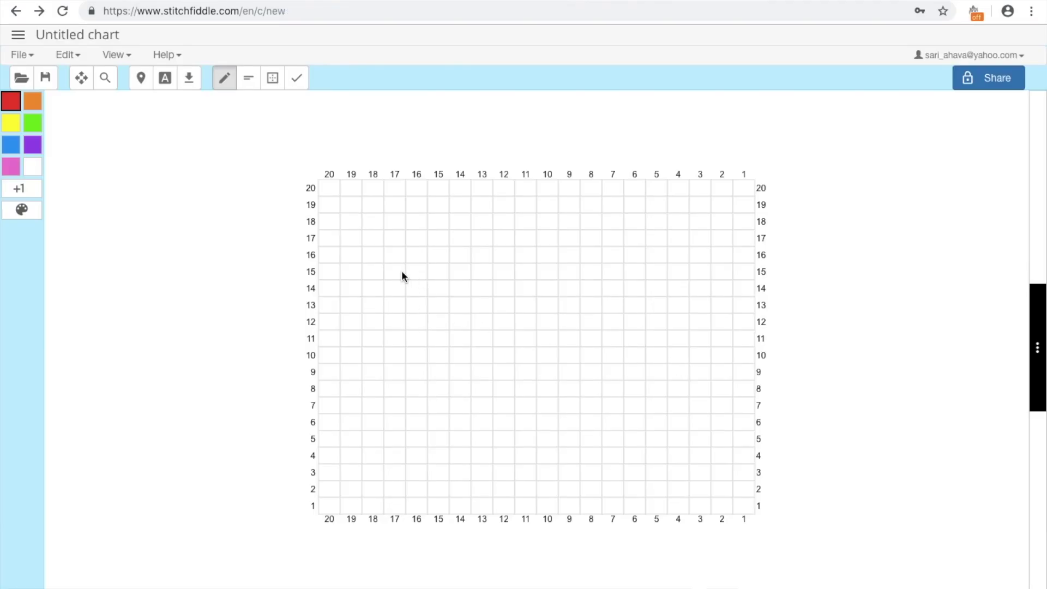
# Paint red cells up column 16 from row 11 to row 15, then display the written instructions.
pyautogui.click(416, 341)
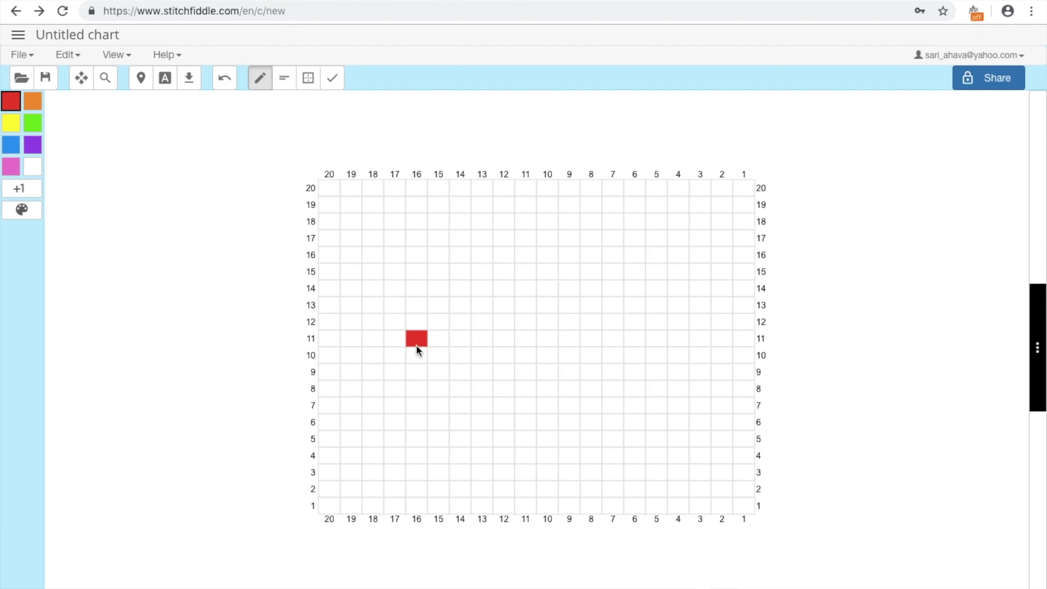
pyautogui.moveTo(416, 329); pyautogui.dragTo(417, 301)
pyautogui.click(413, 277)
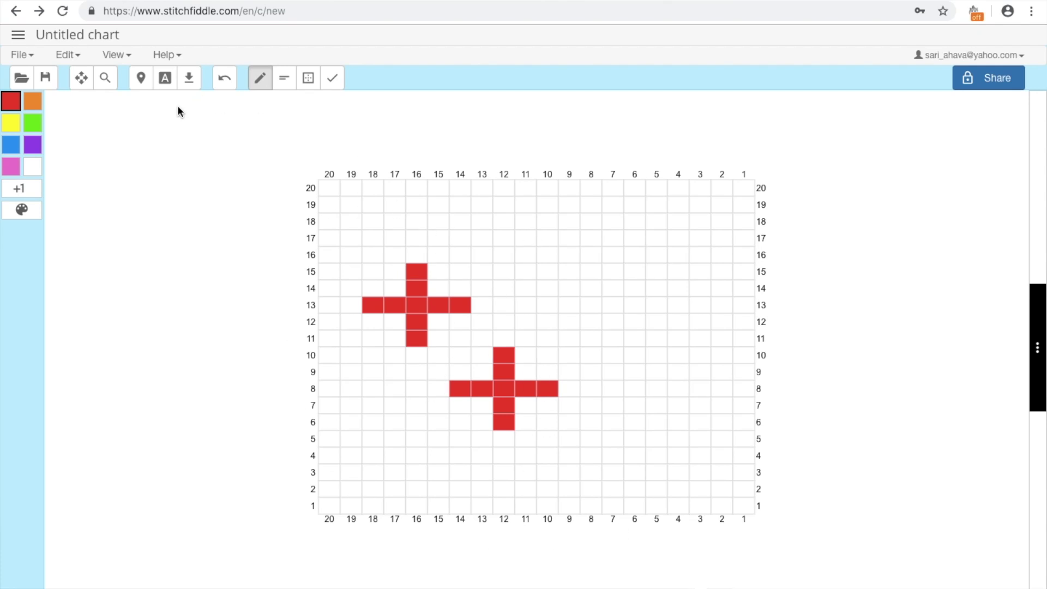
pyautogui.click(164, 80)
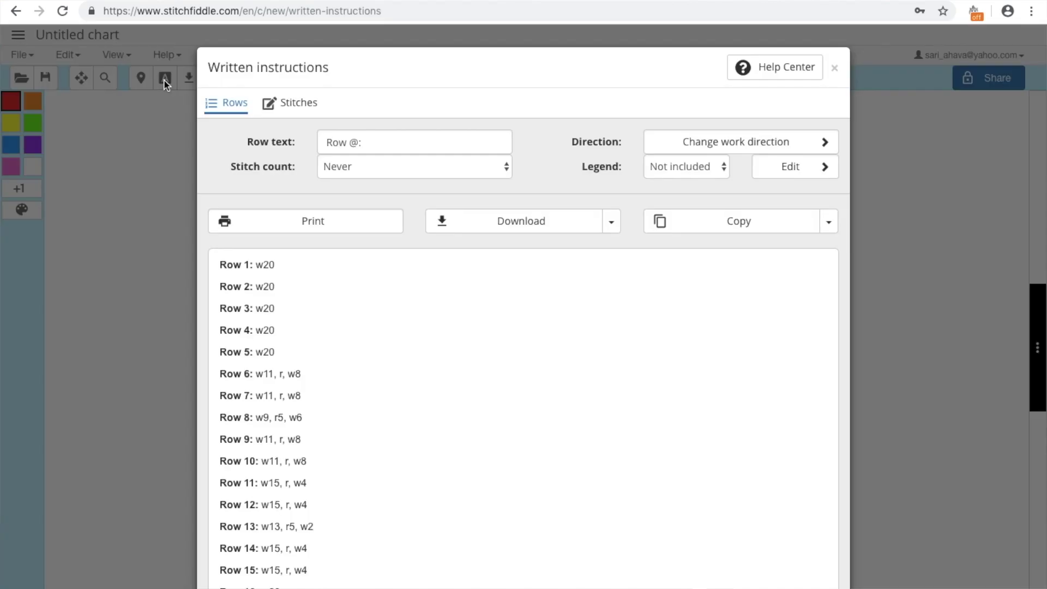
# Scroll through the Rows list to review each row's colour instructions, e.g. Row 8: w9, r5, w6.
pyautogui.scroll(-3, 321, 290)
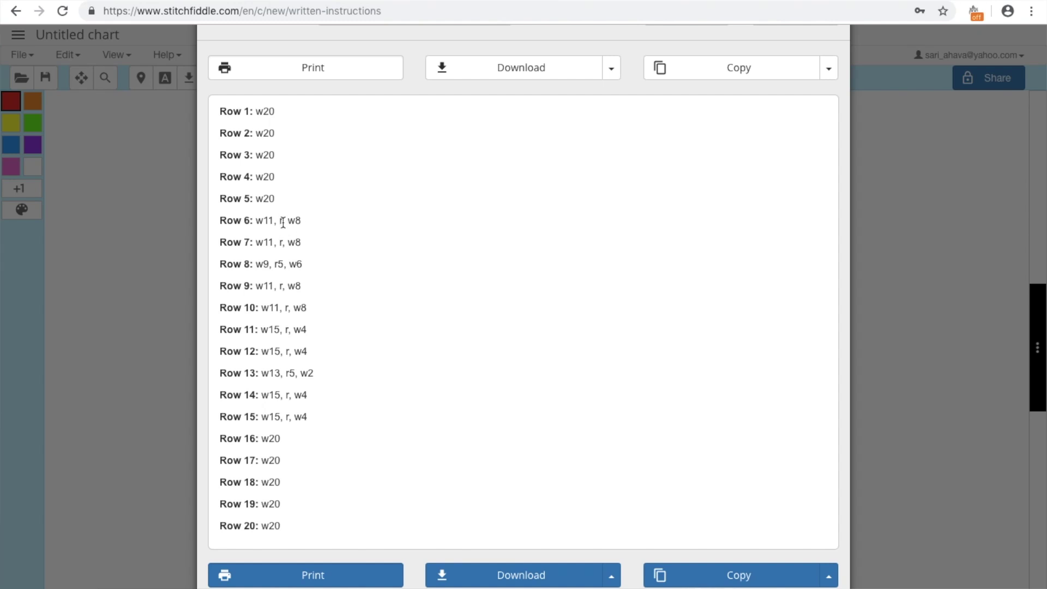
pyautogui.scroll(-1, 360, 280)
pyautogui.scroll(3, 361, 280)
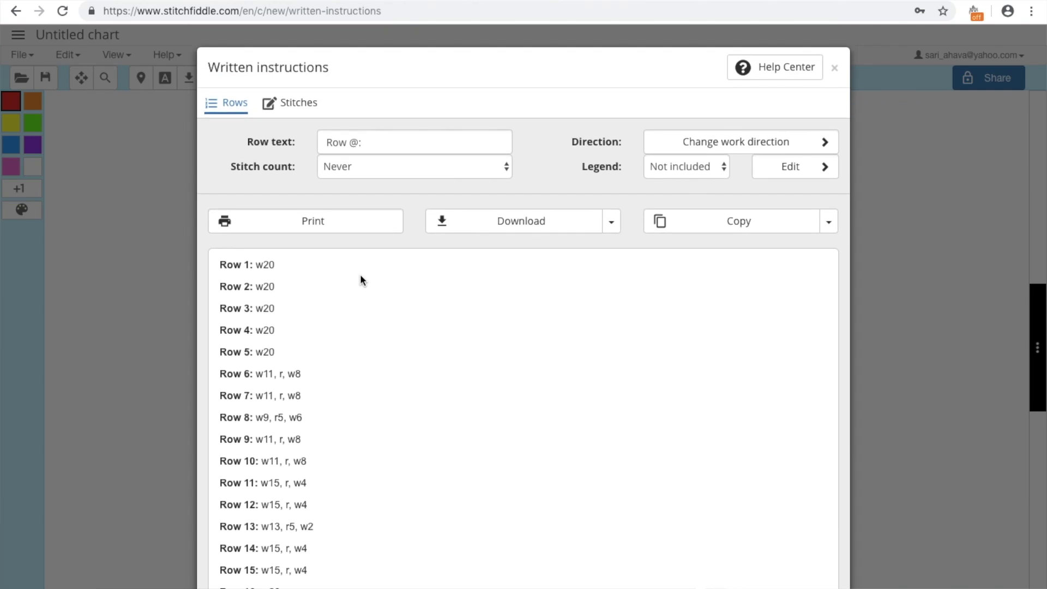